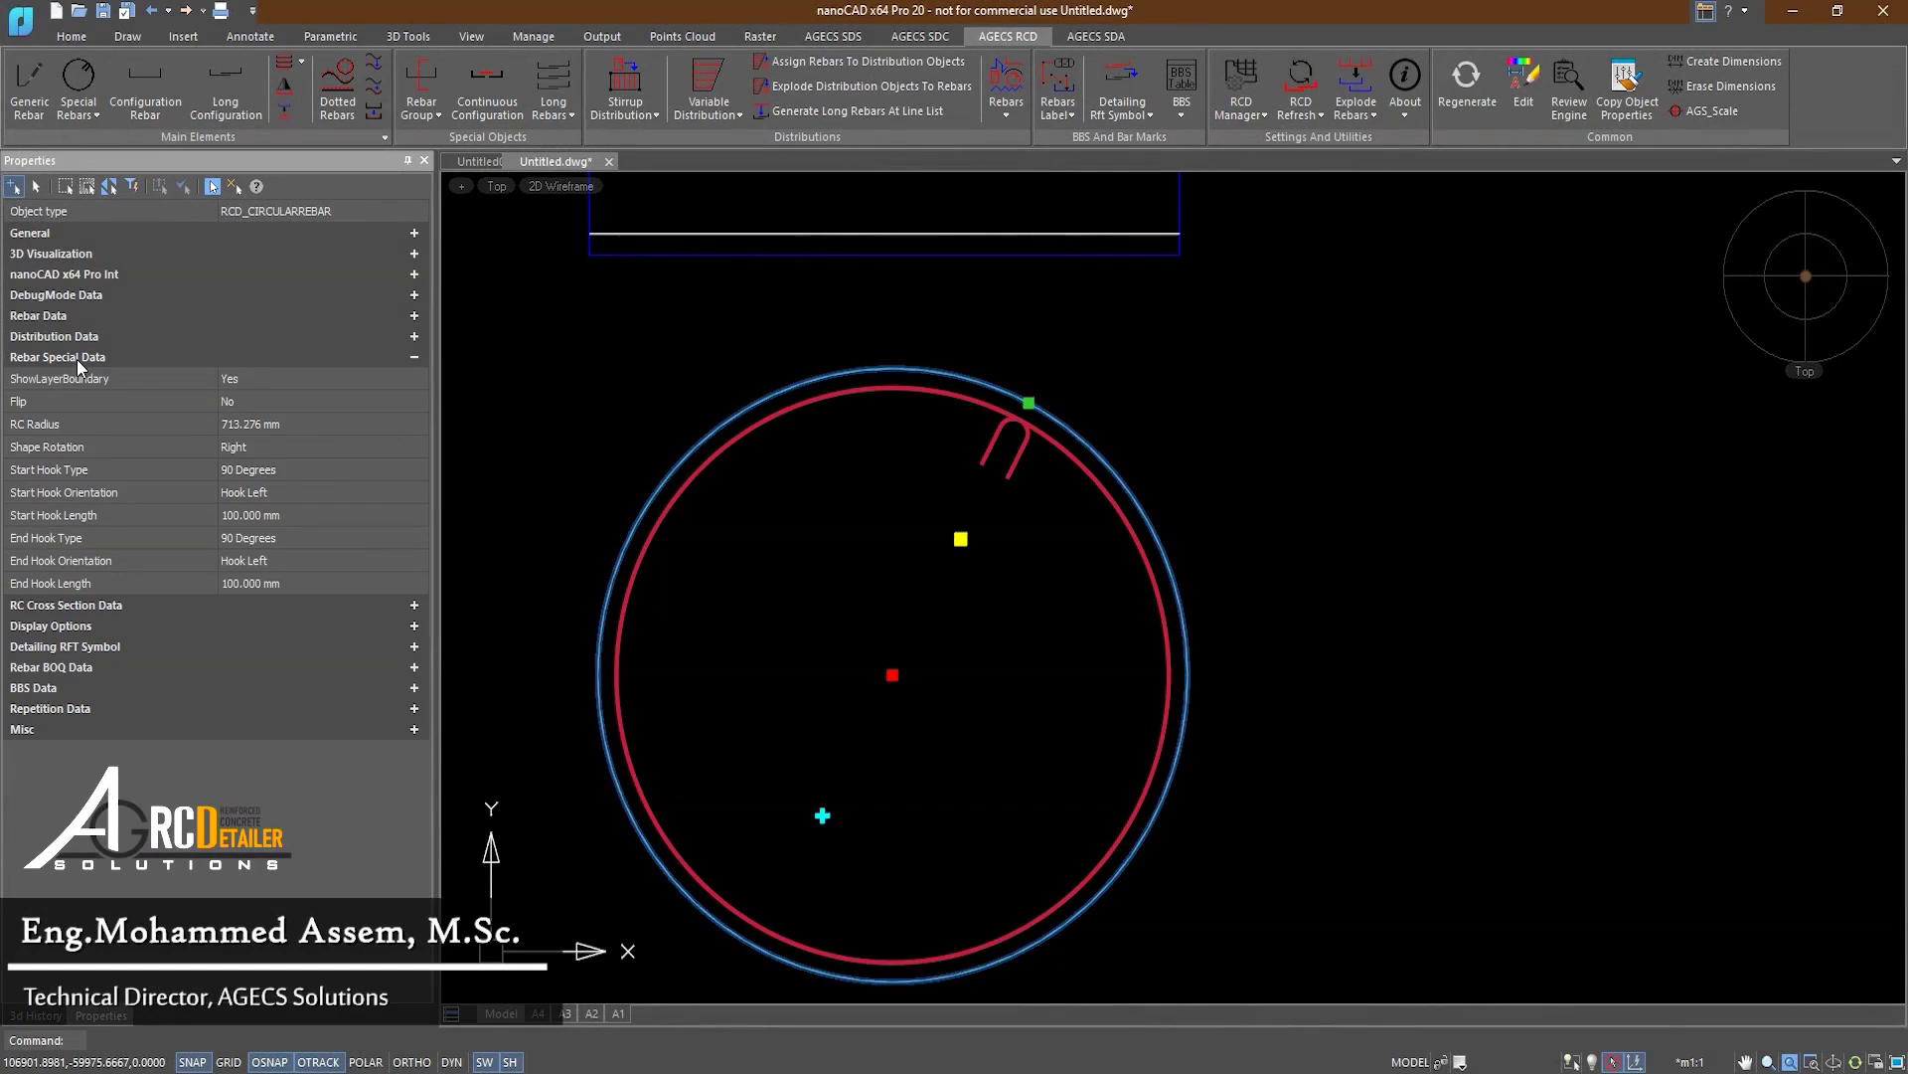
Step: Try deleting the circle overlapping the circular rebar's boundary while the rebar is also selected, and undo the deletion
middle_drag(674, 592, 660, 563)
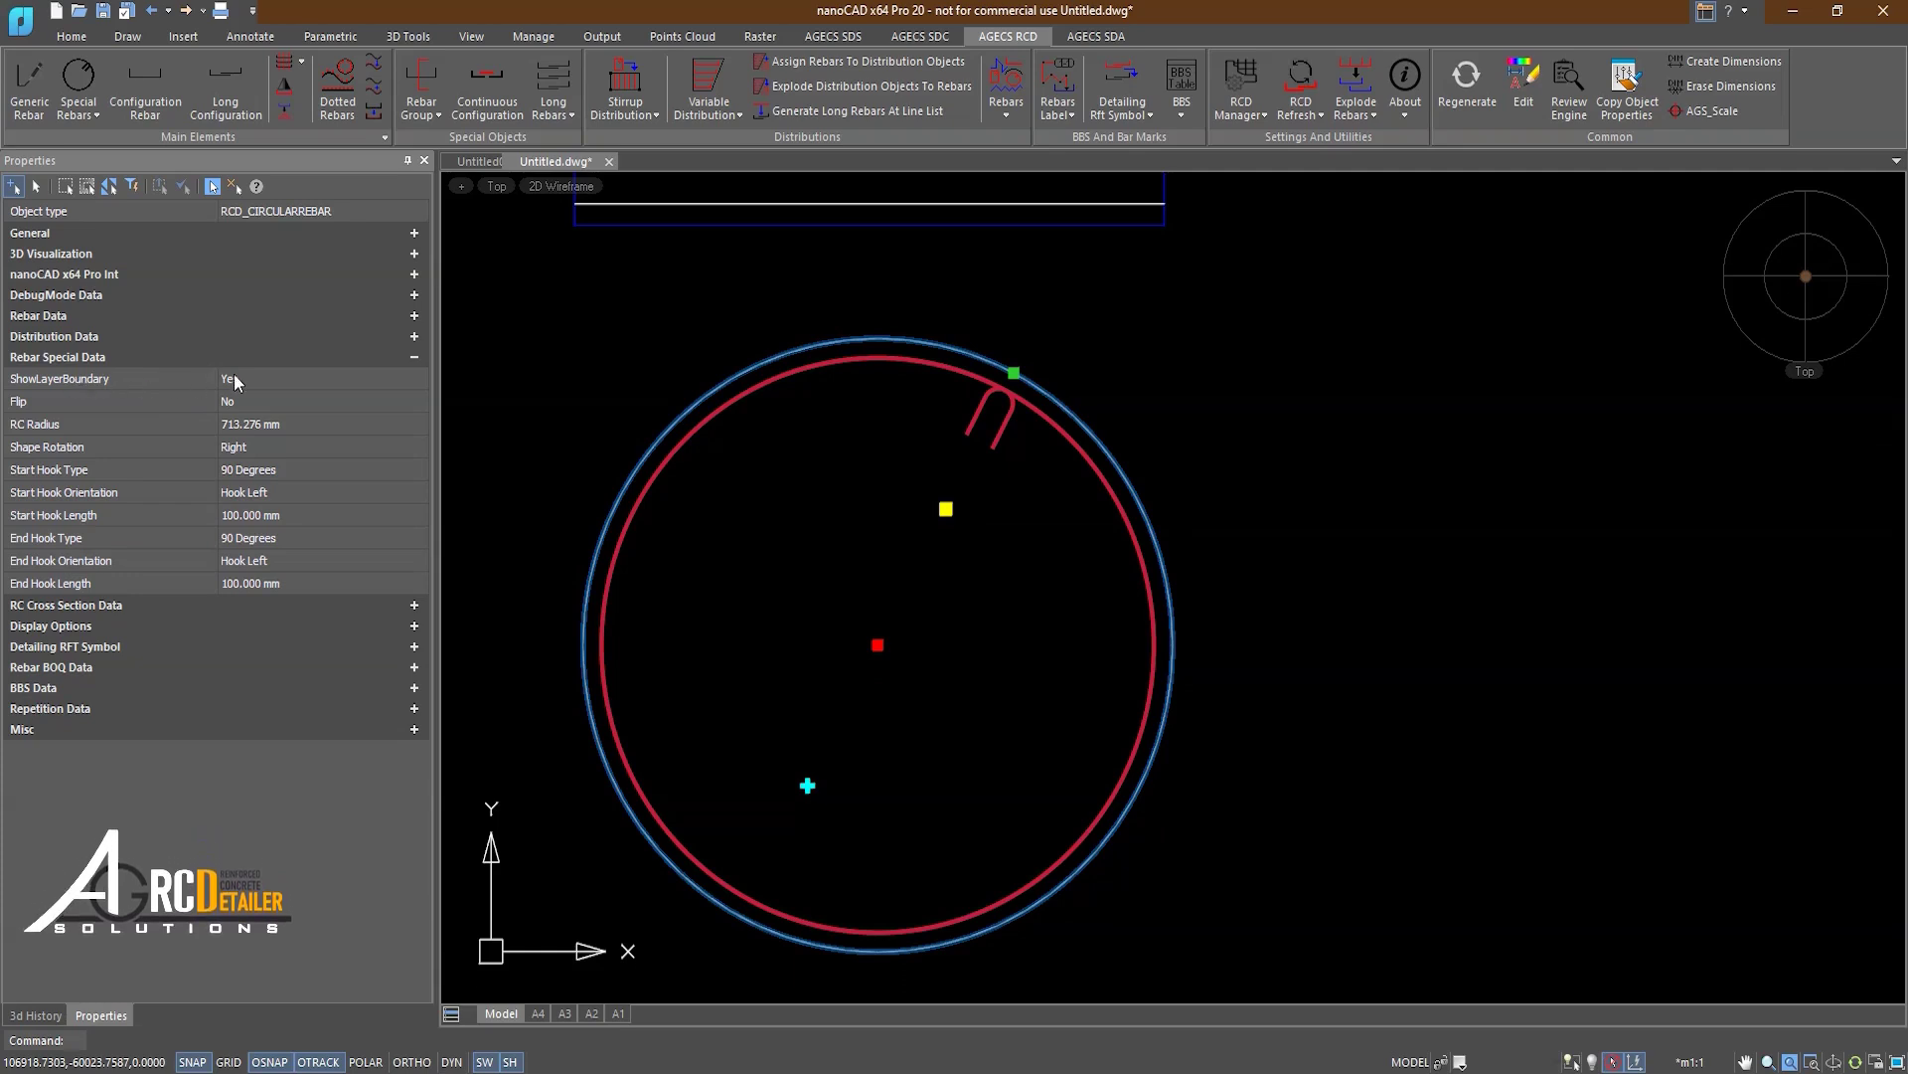
key(Escape)
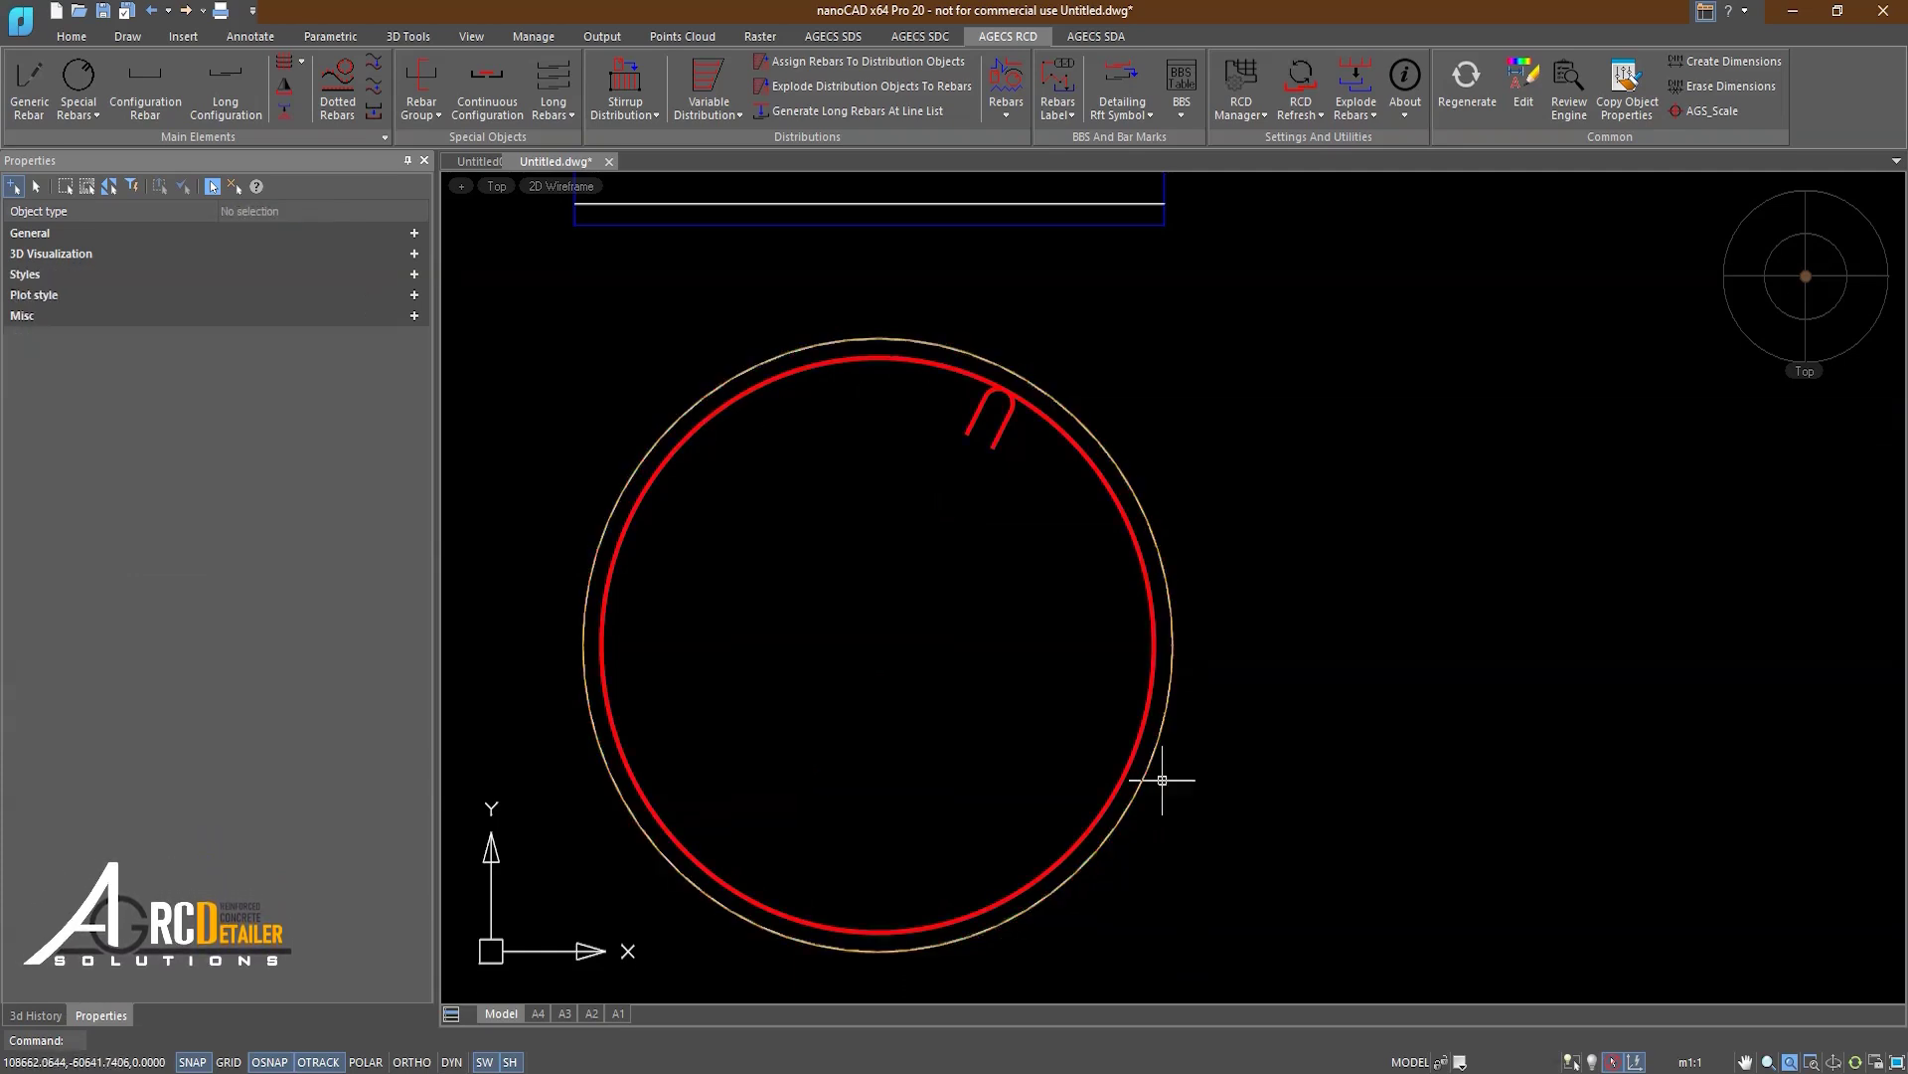
click(656, 417)
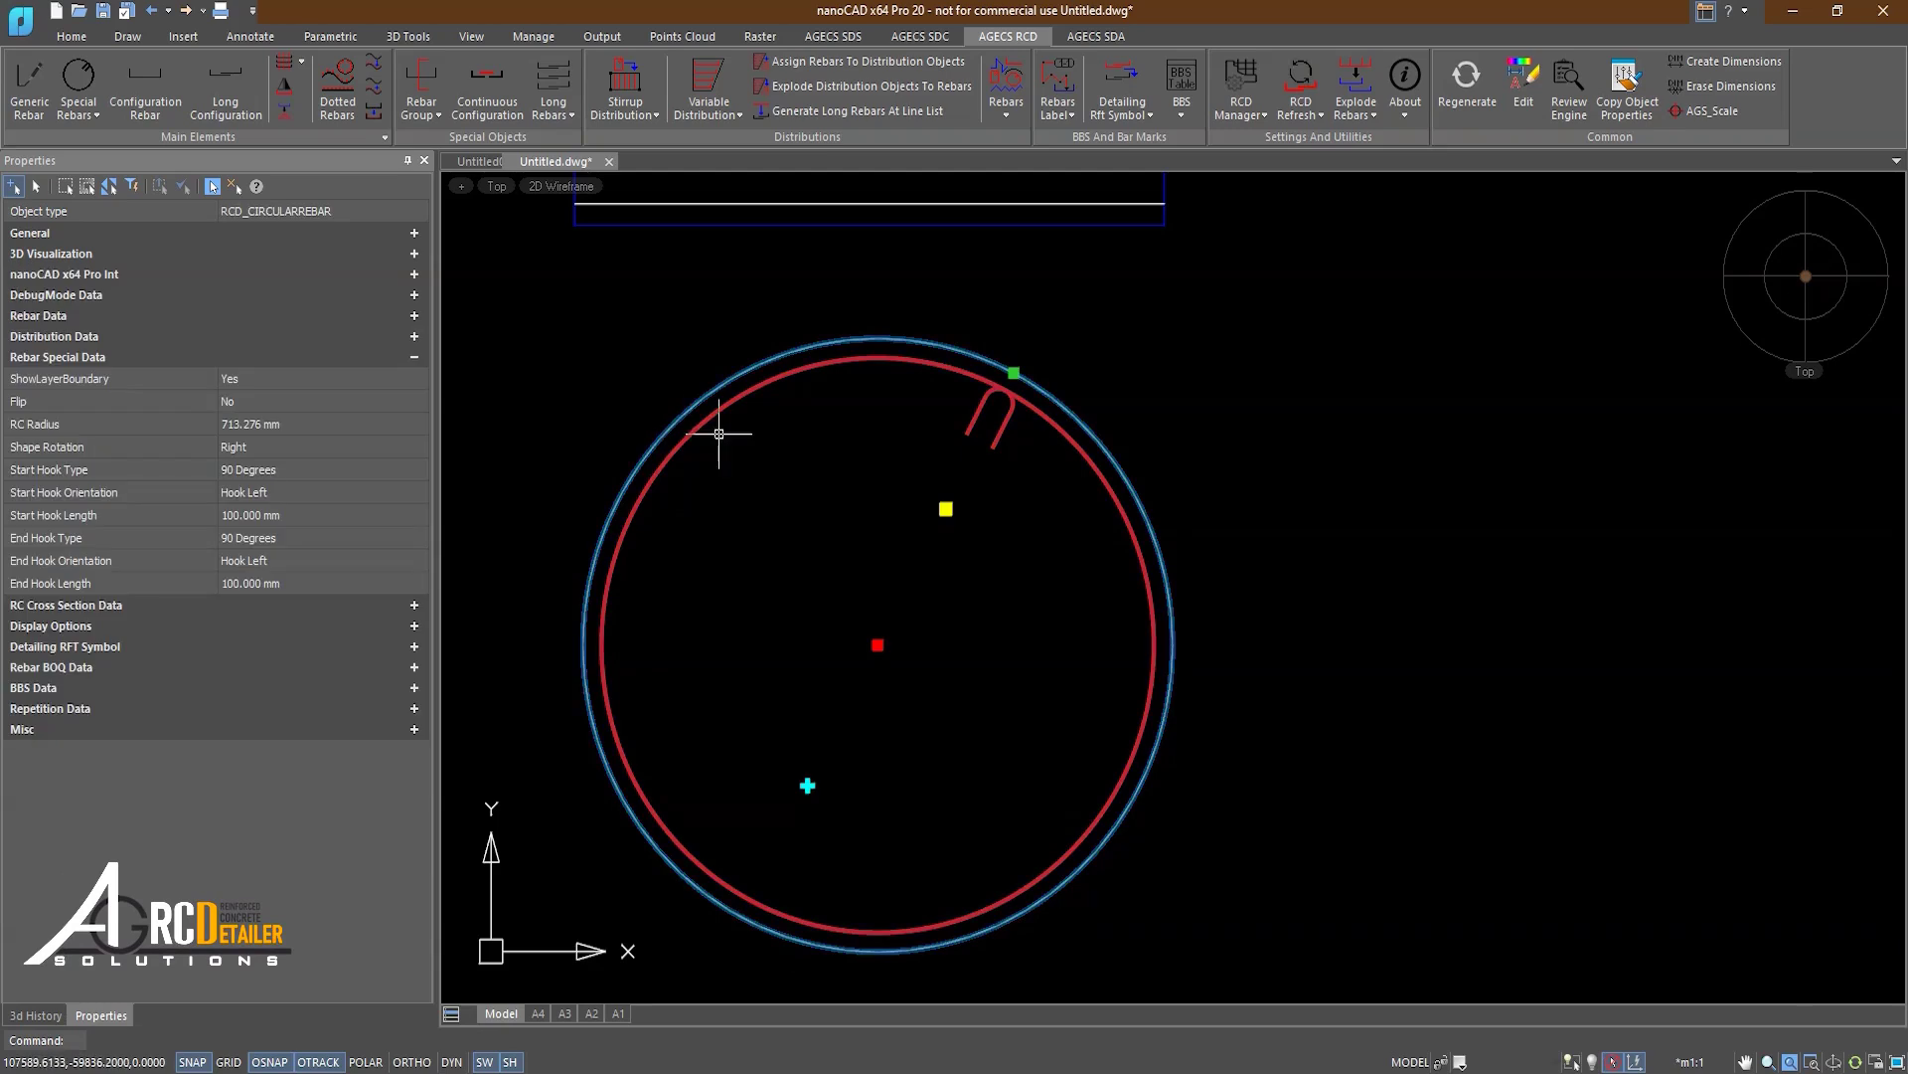
click(674, 423)
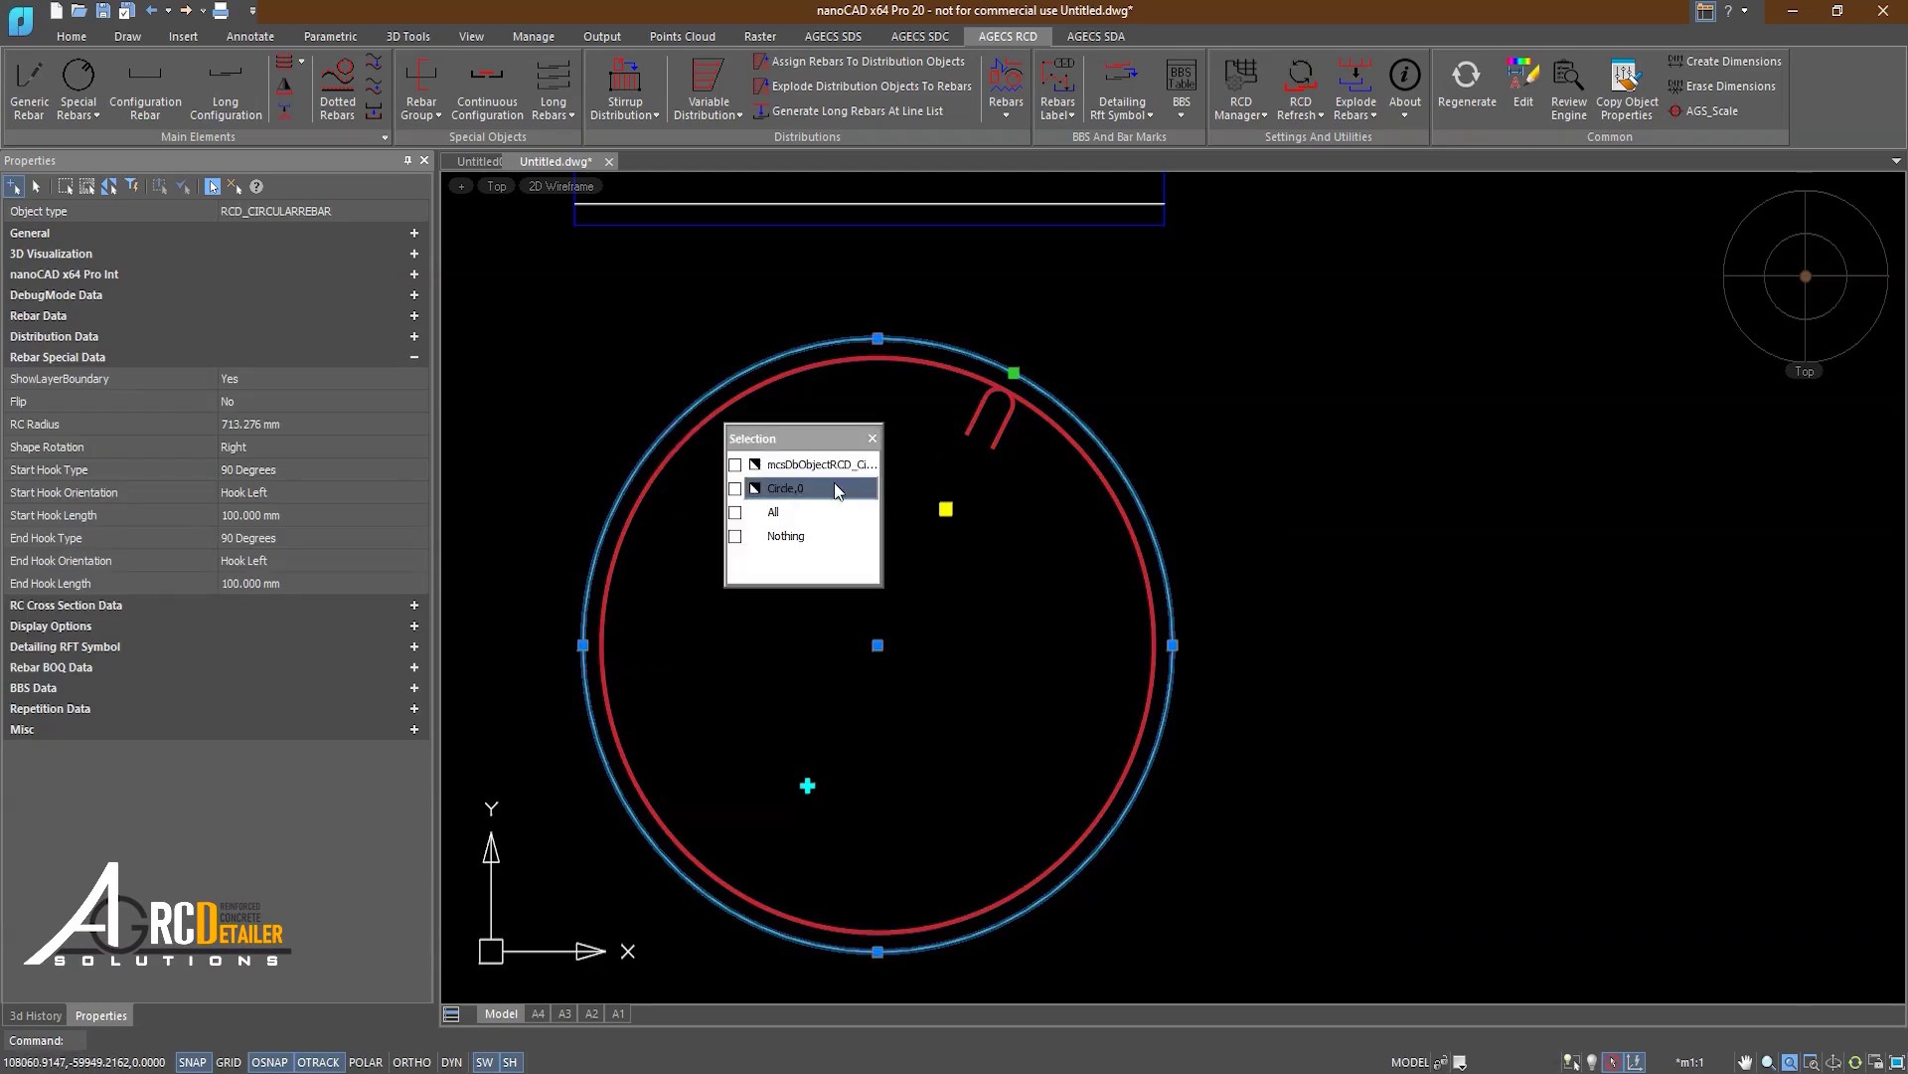
click(808, 484)
key(Delete)
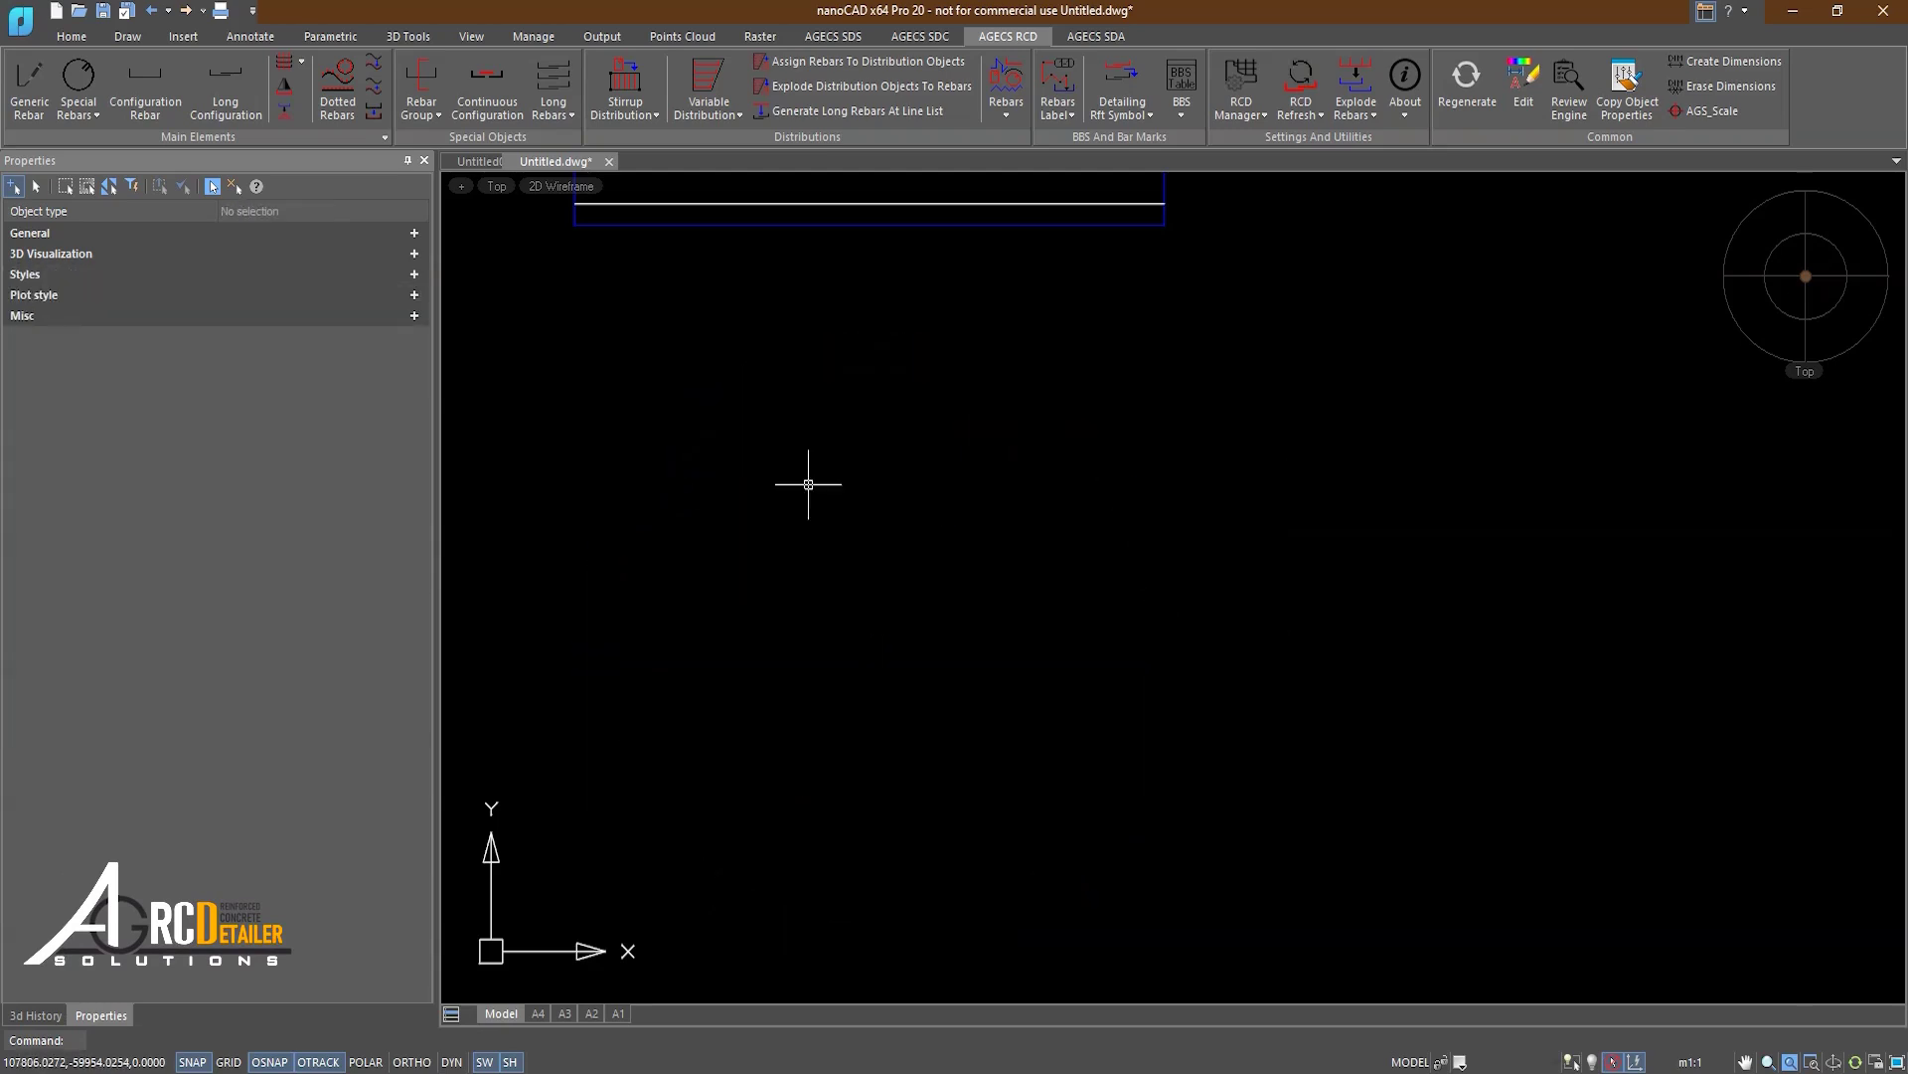
key(ctrl+z)
Step: Delete only the plain circle that coincides with the circular rebar's layer boundary, keeping the rebar itself
click(732, 375)
click(792, 482)
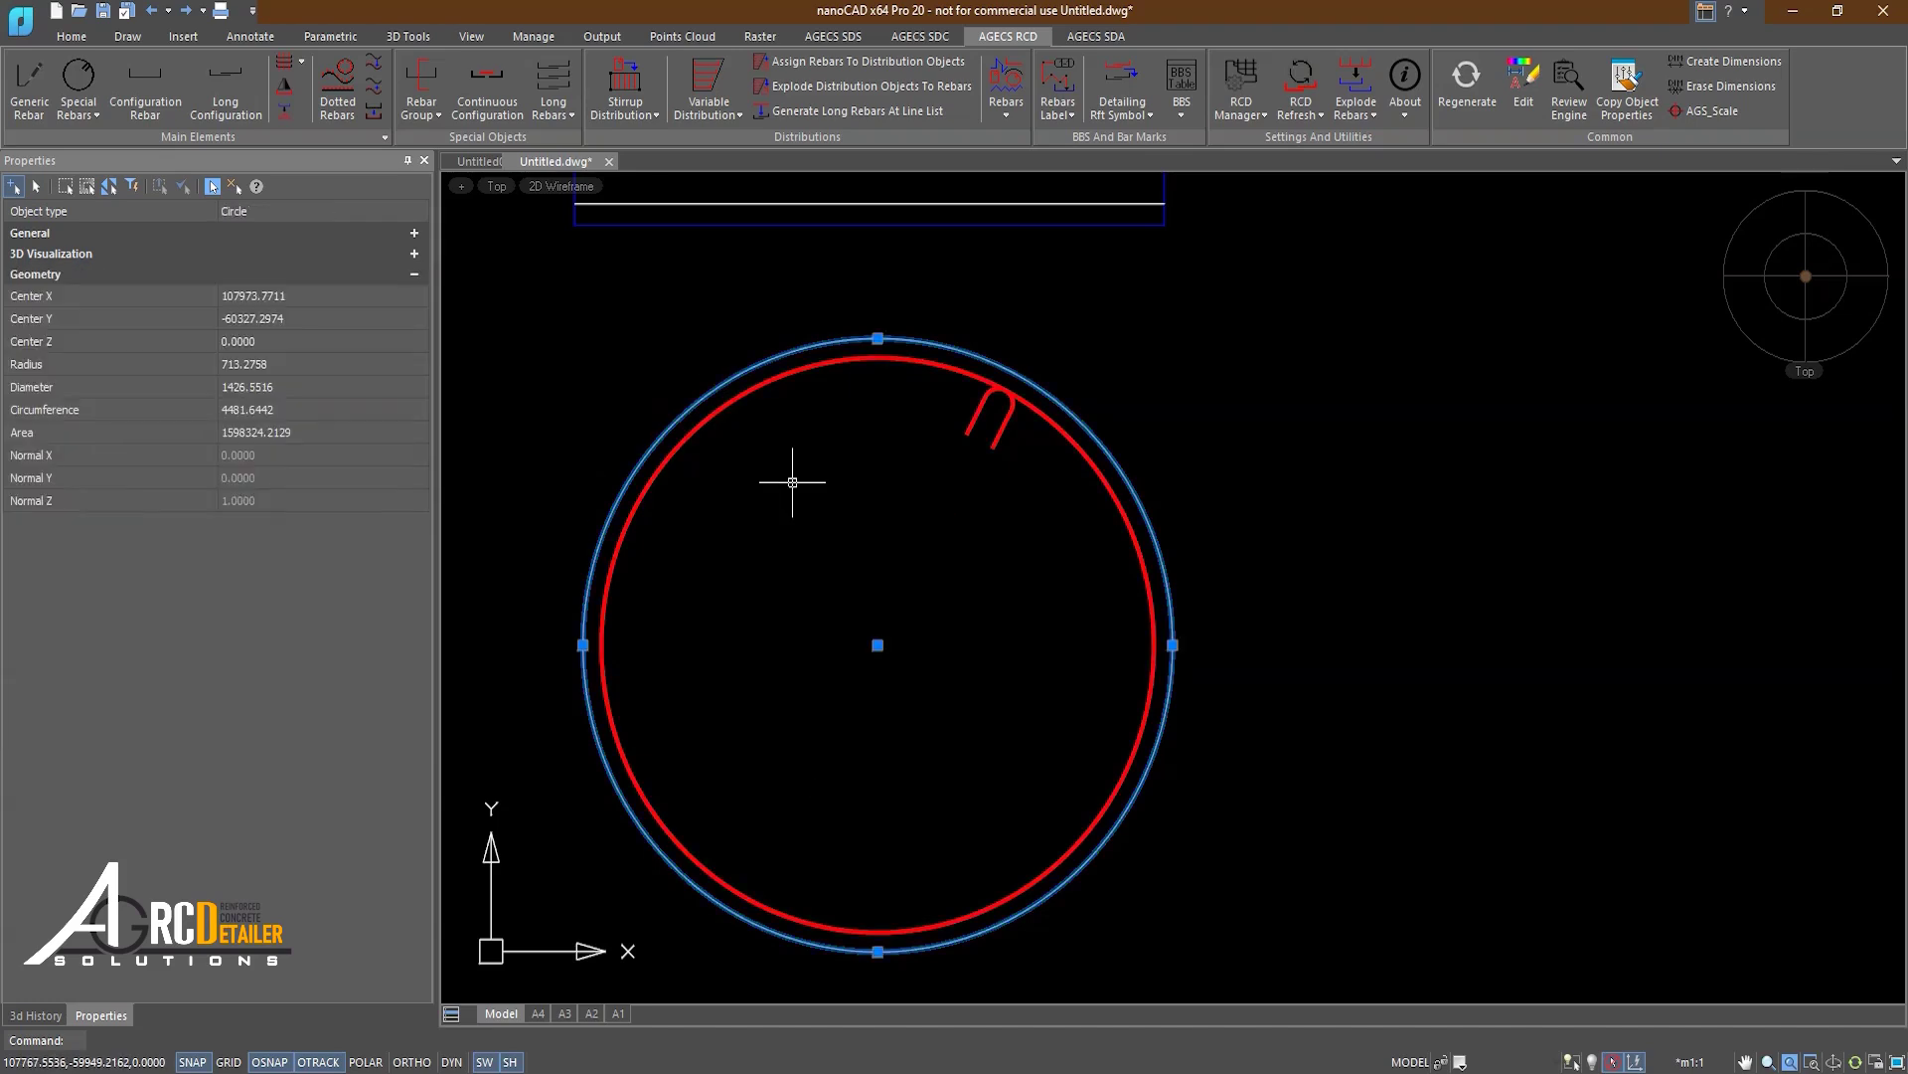
key(Escape)
click(1014, 414)
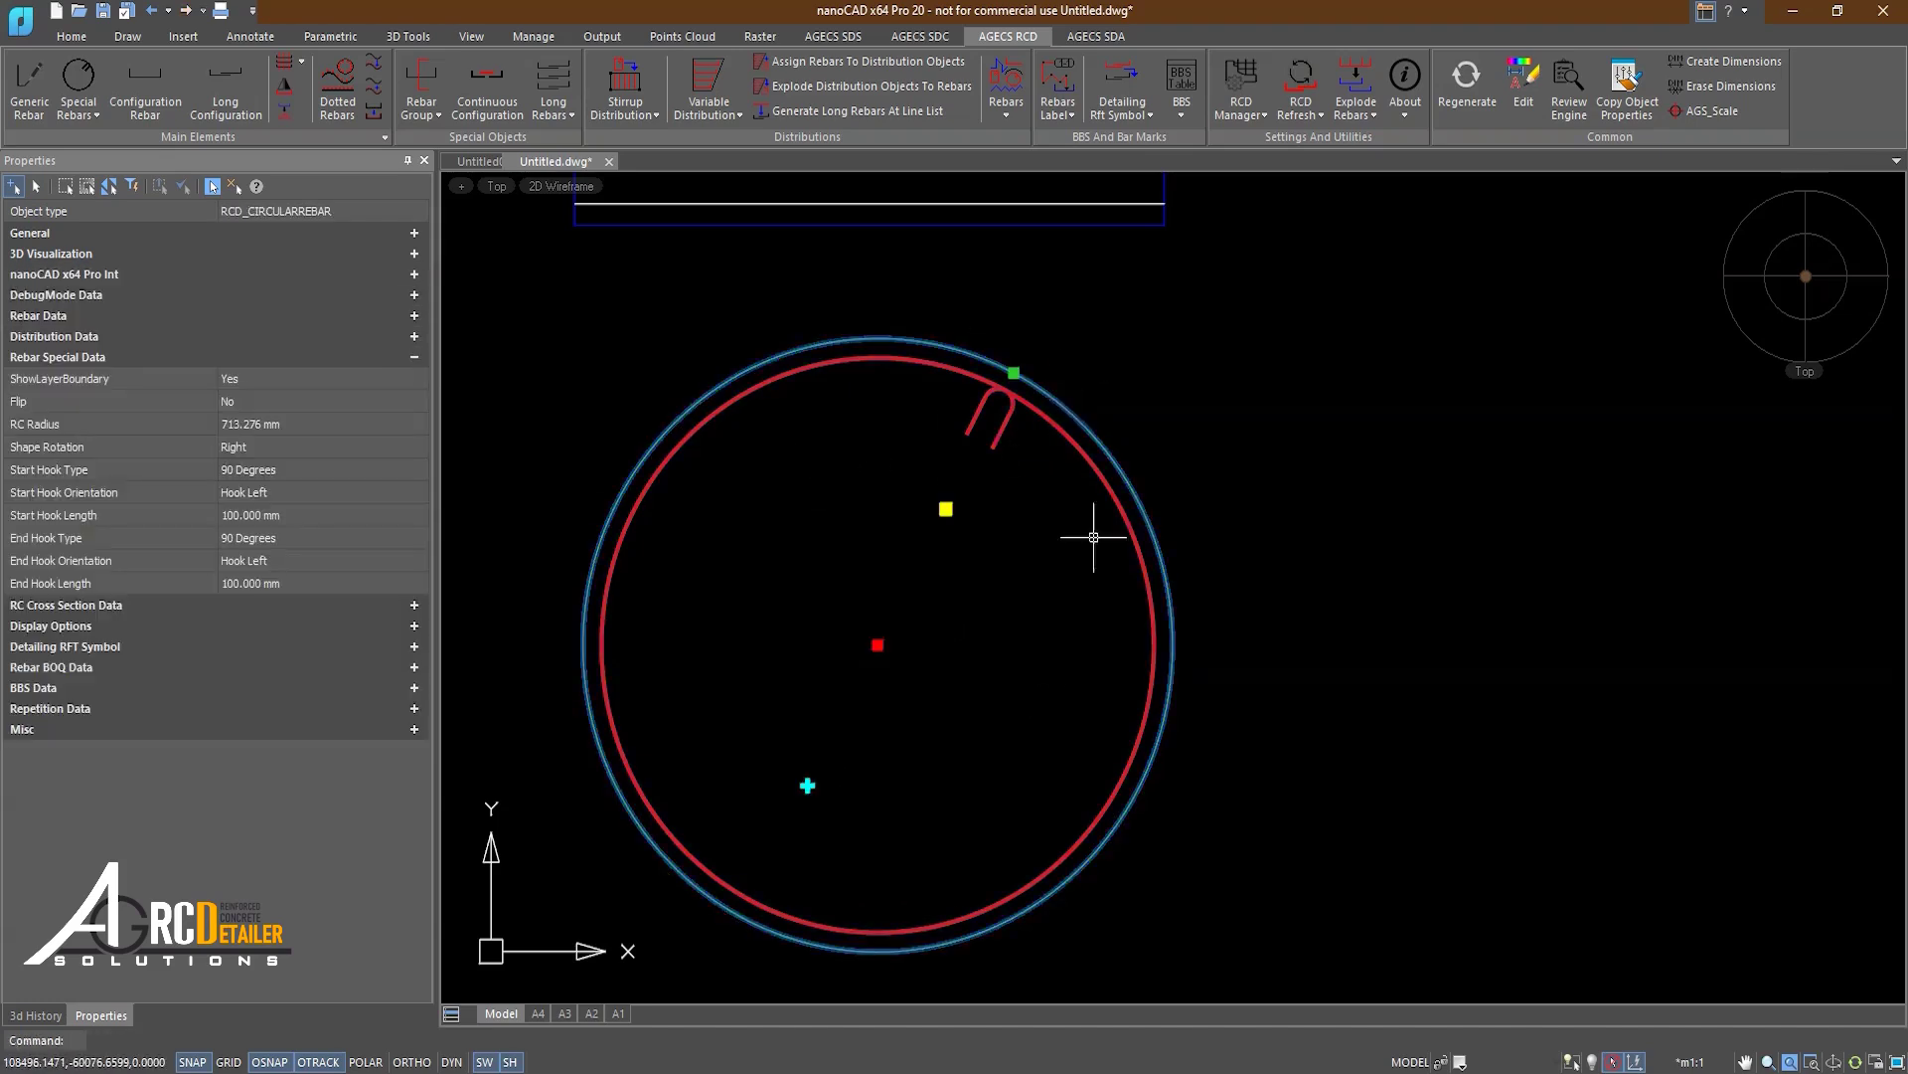
key(Escape)
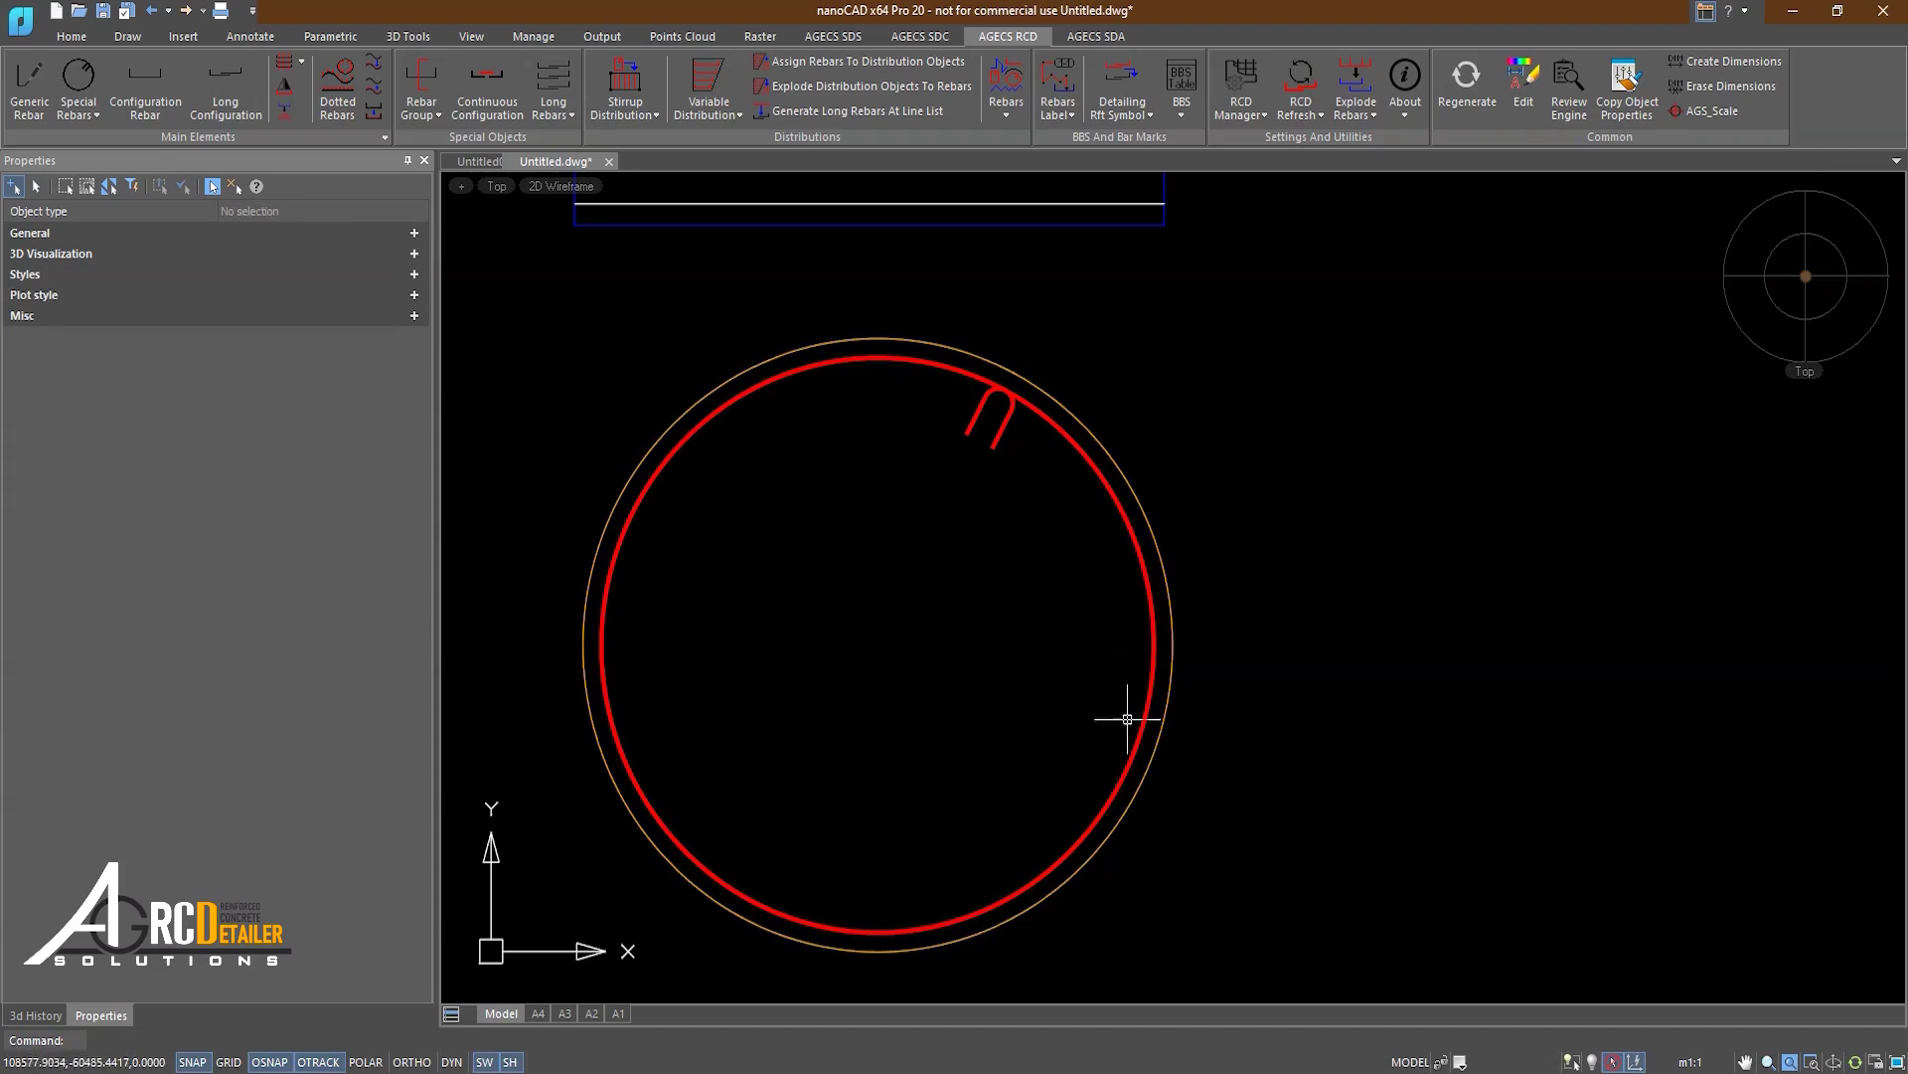
Step: Switch the circular rebar's ShowLayerBoundary option to No and back to Yes
click(965, 428)
click(231, 379)
click(243, 412)
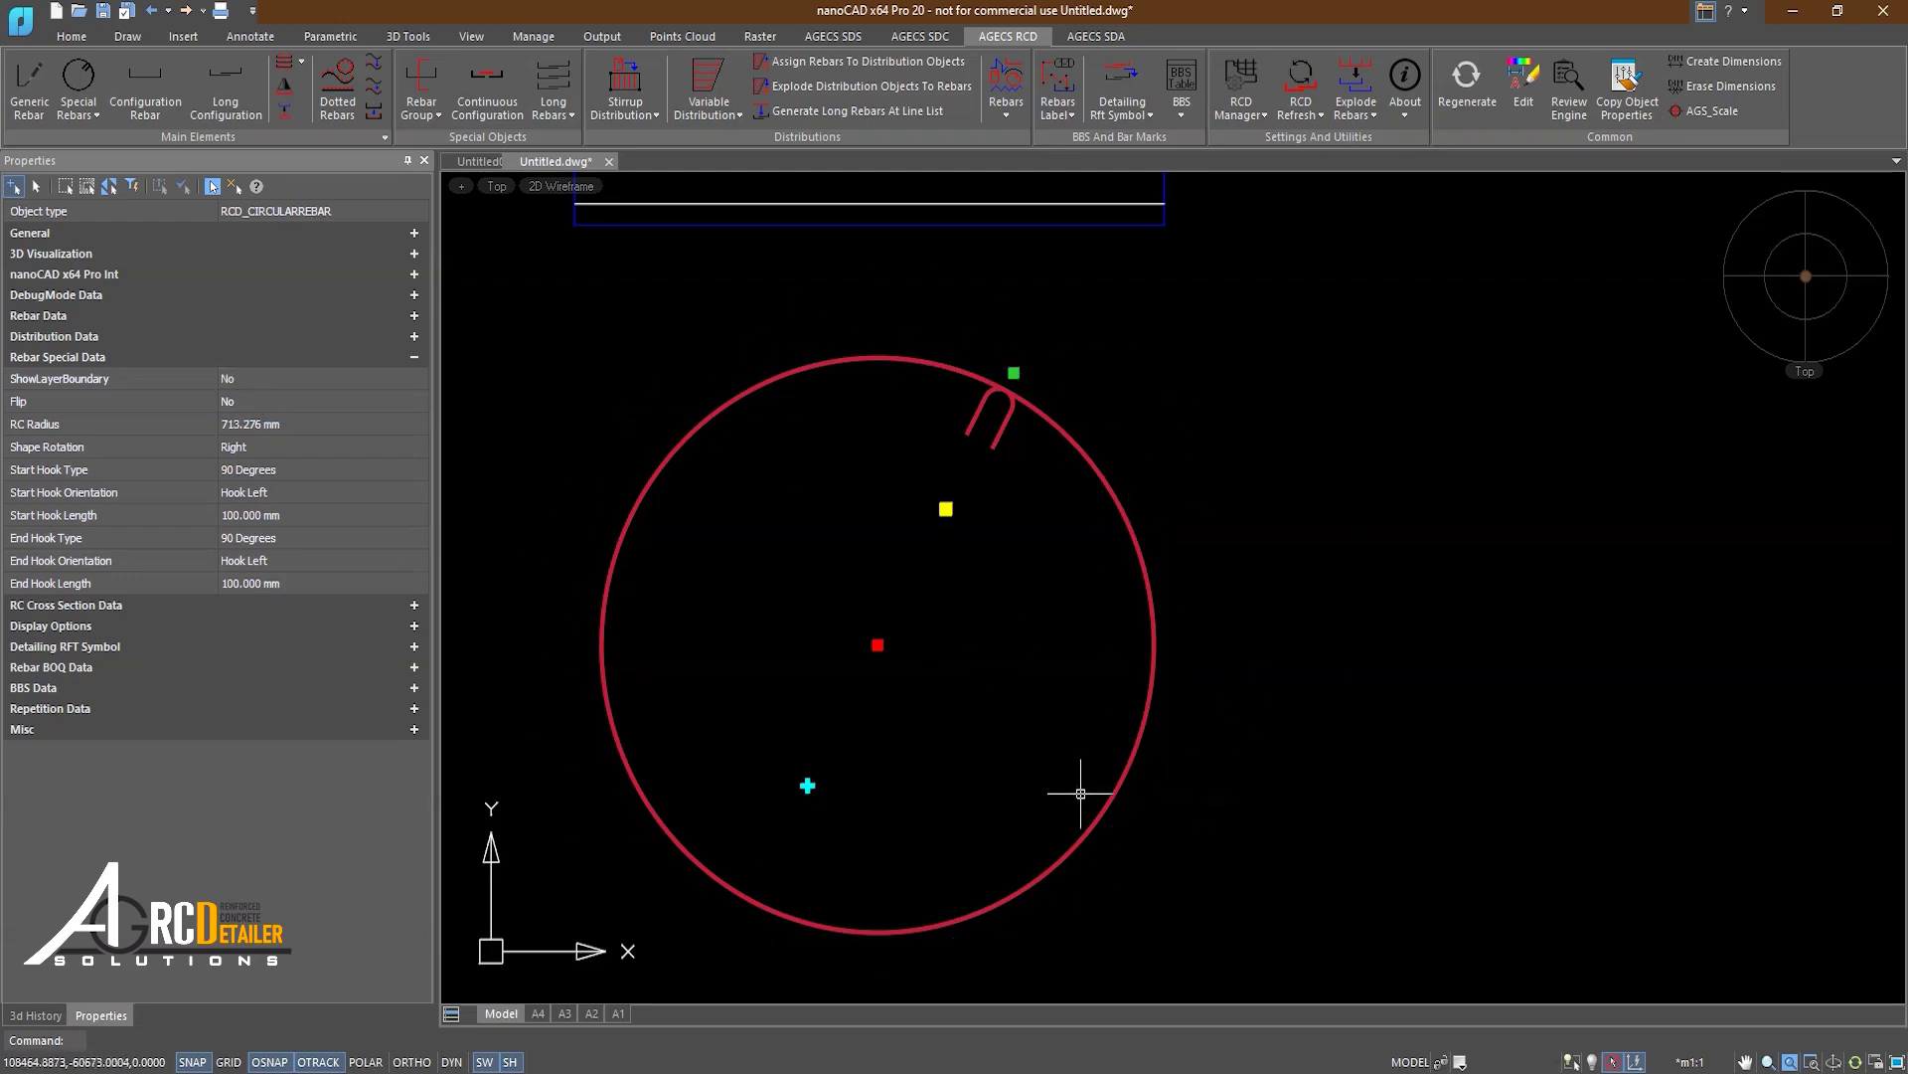
click(231, 383)
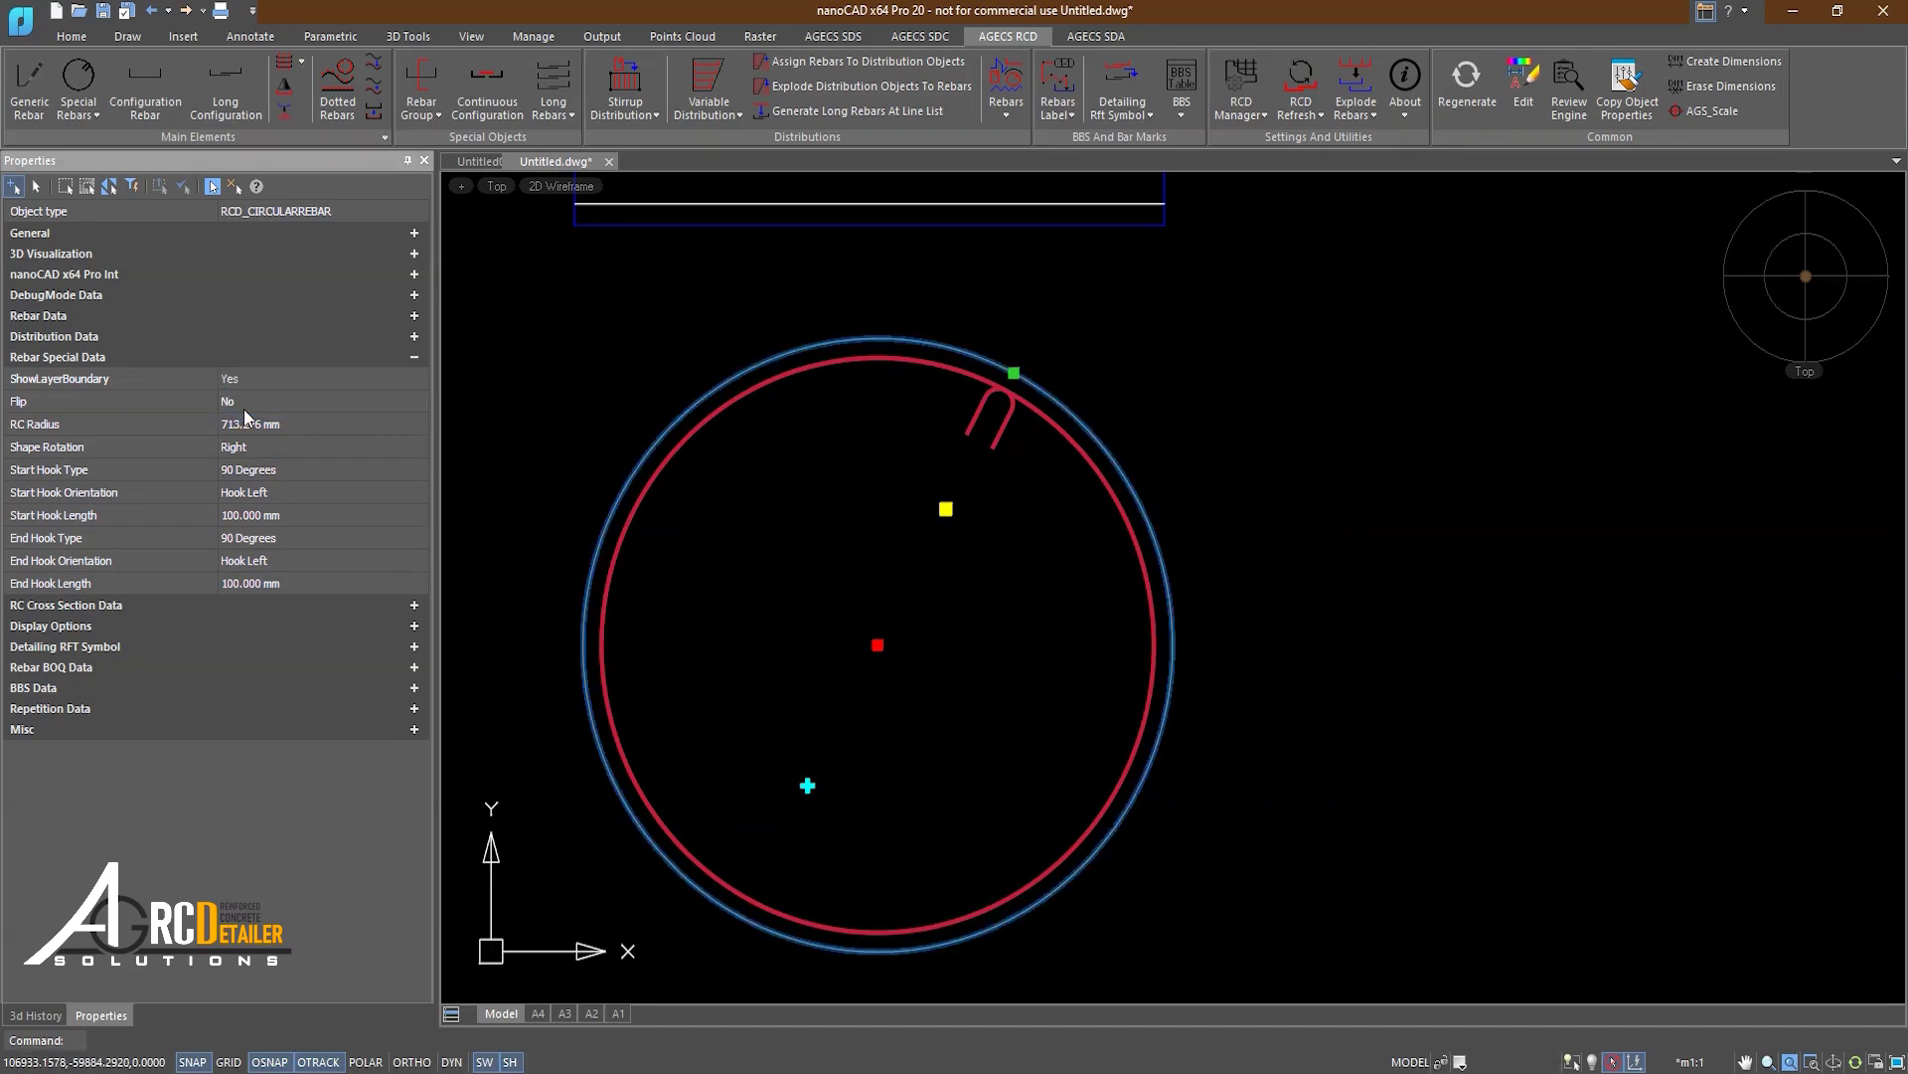
Step: Try the circular rebar's Flip option with Yes, and set its Global Cover to 100 mm
middle_drag(845, 487, 792, 503)
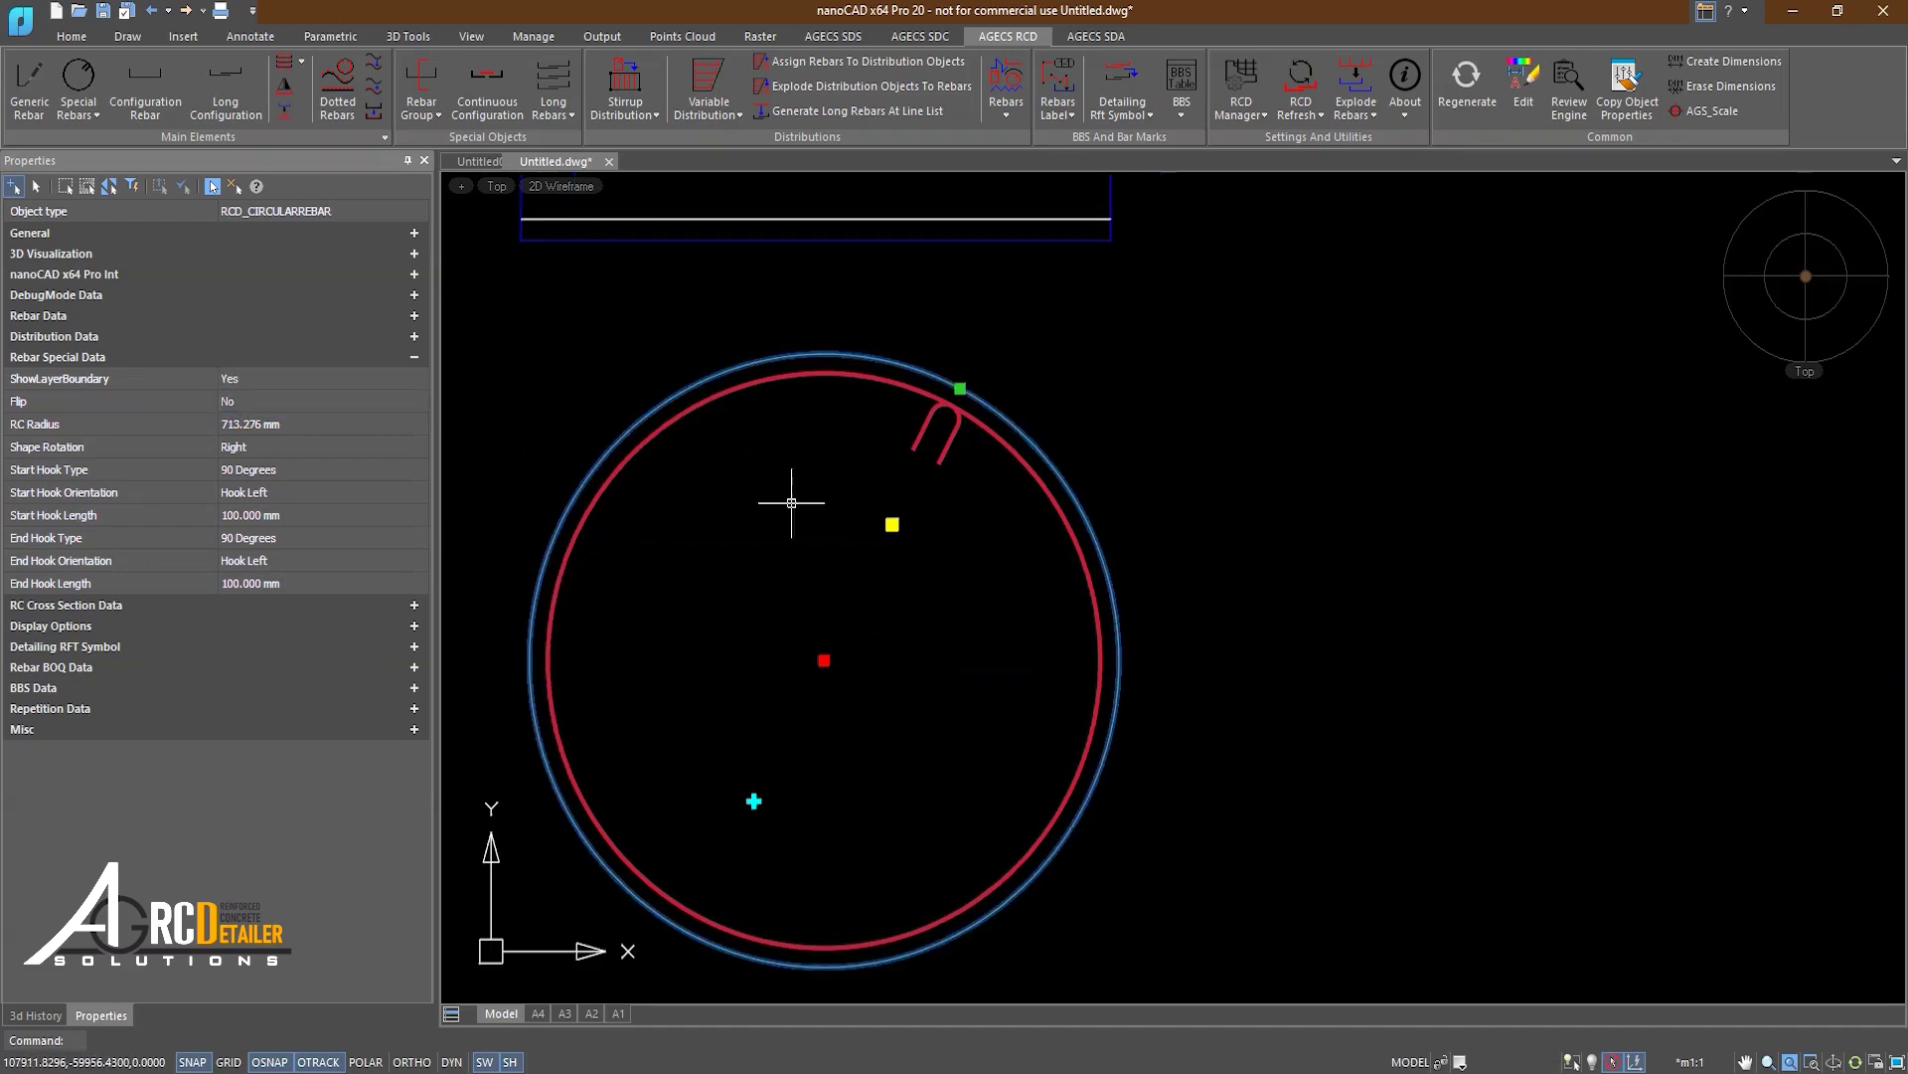
click(290, 408)
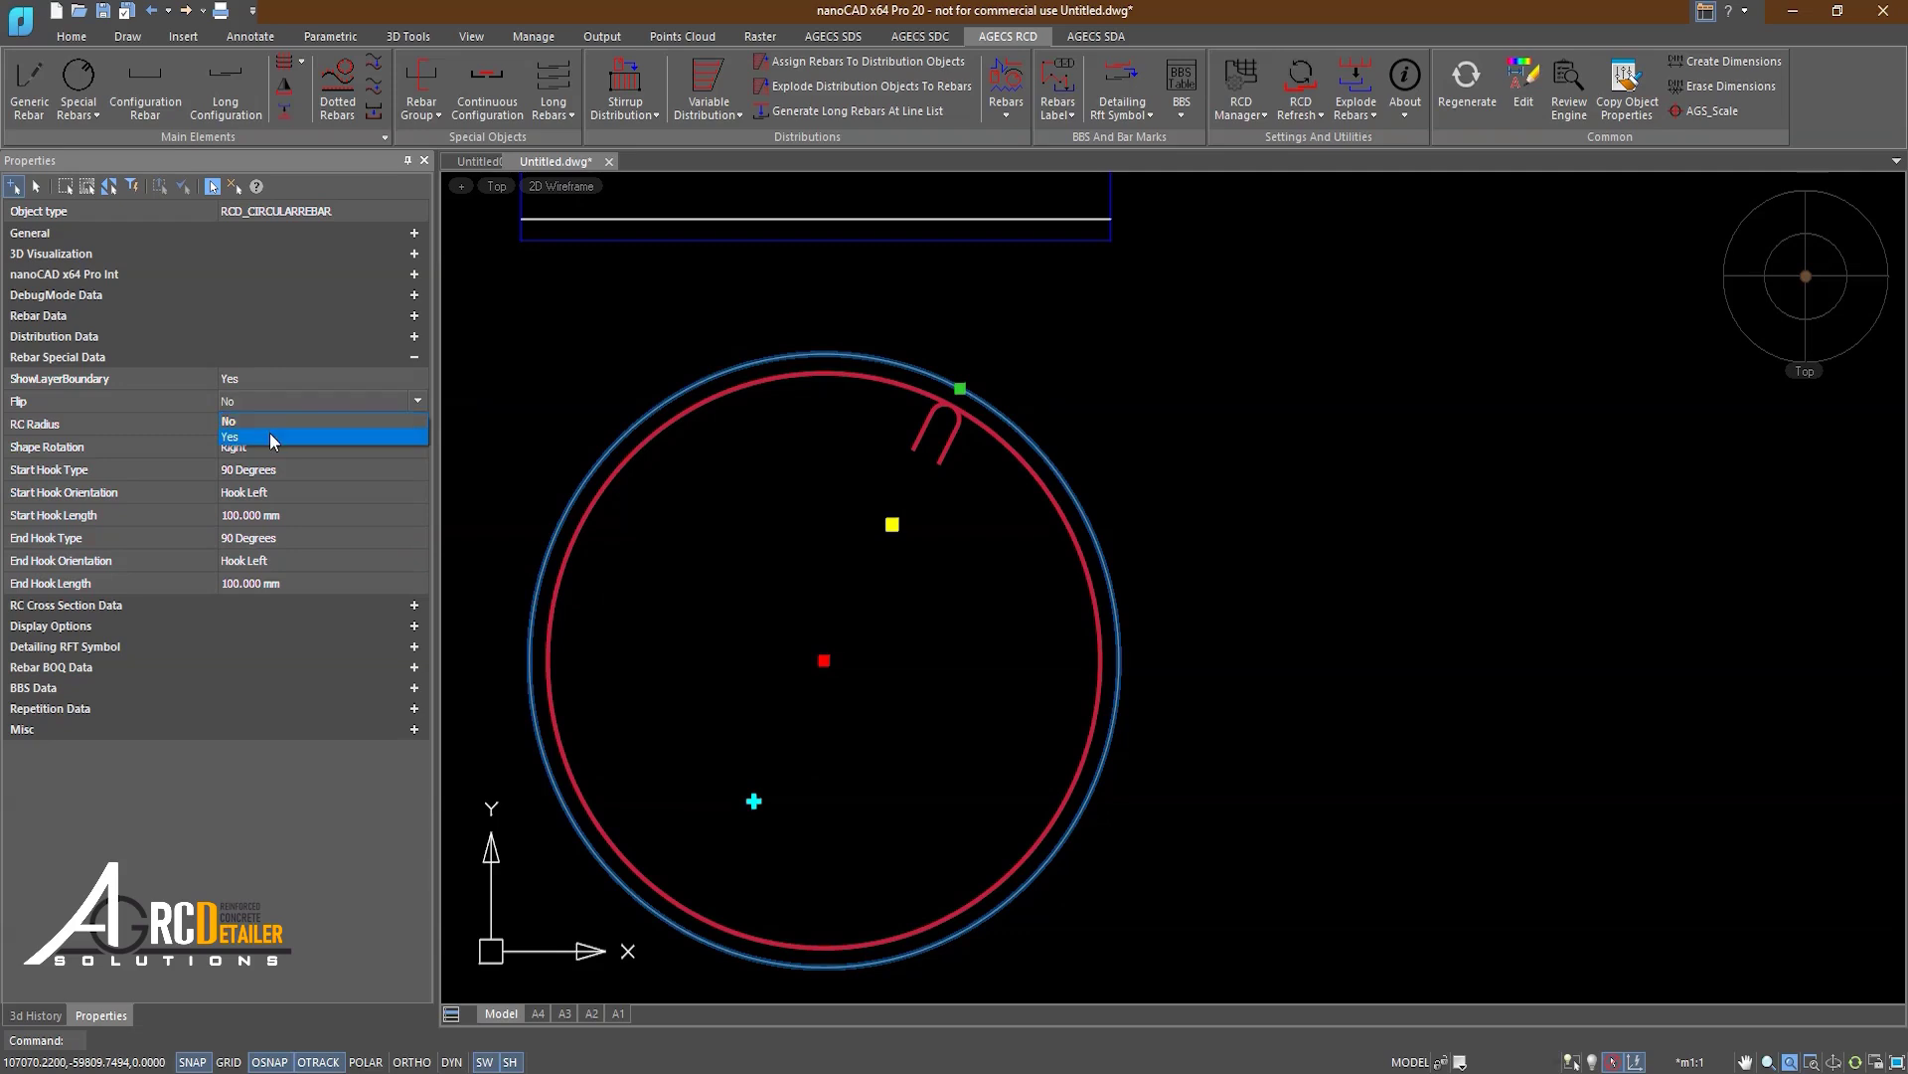
click(270, 432)
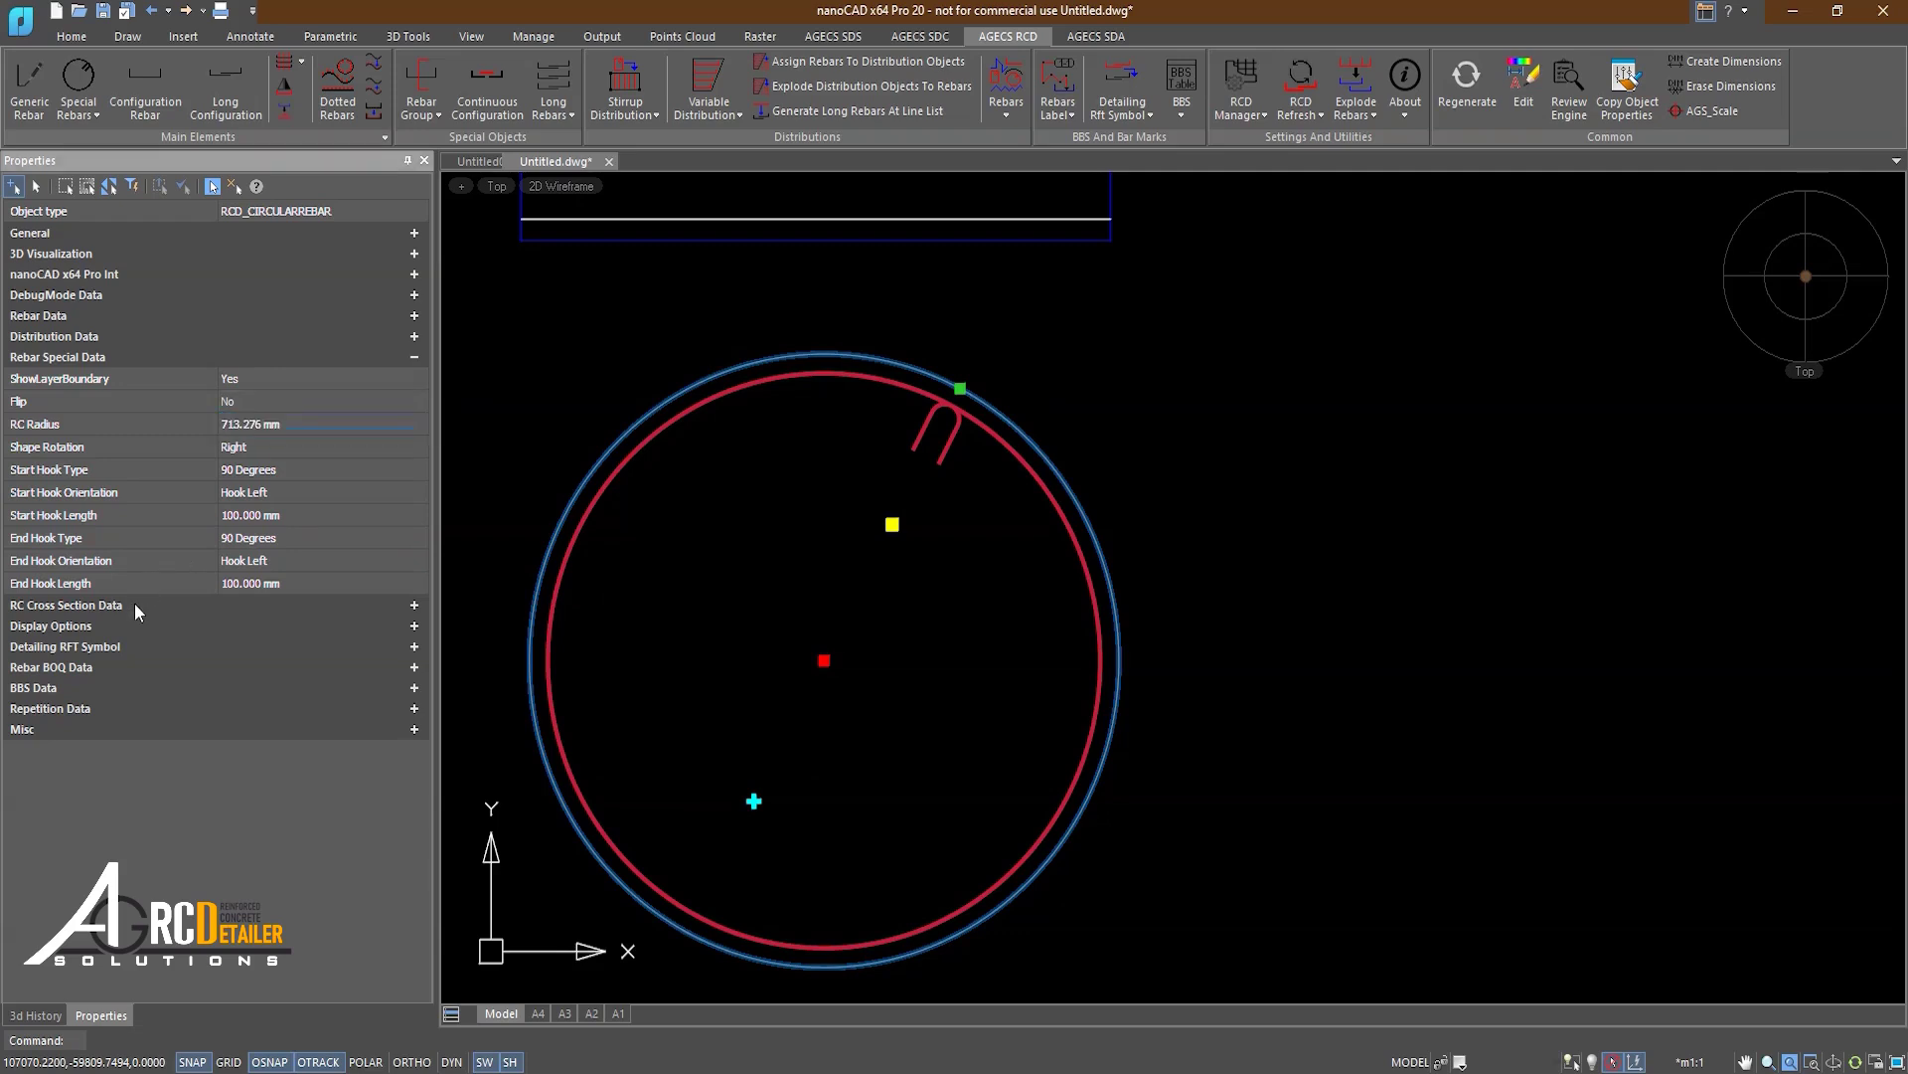
click(74, 605)
click(254, 636)
text(100)
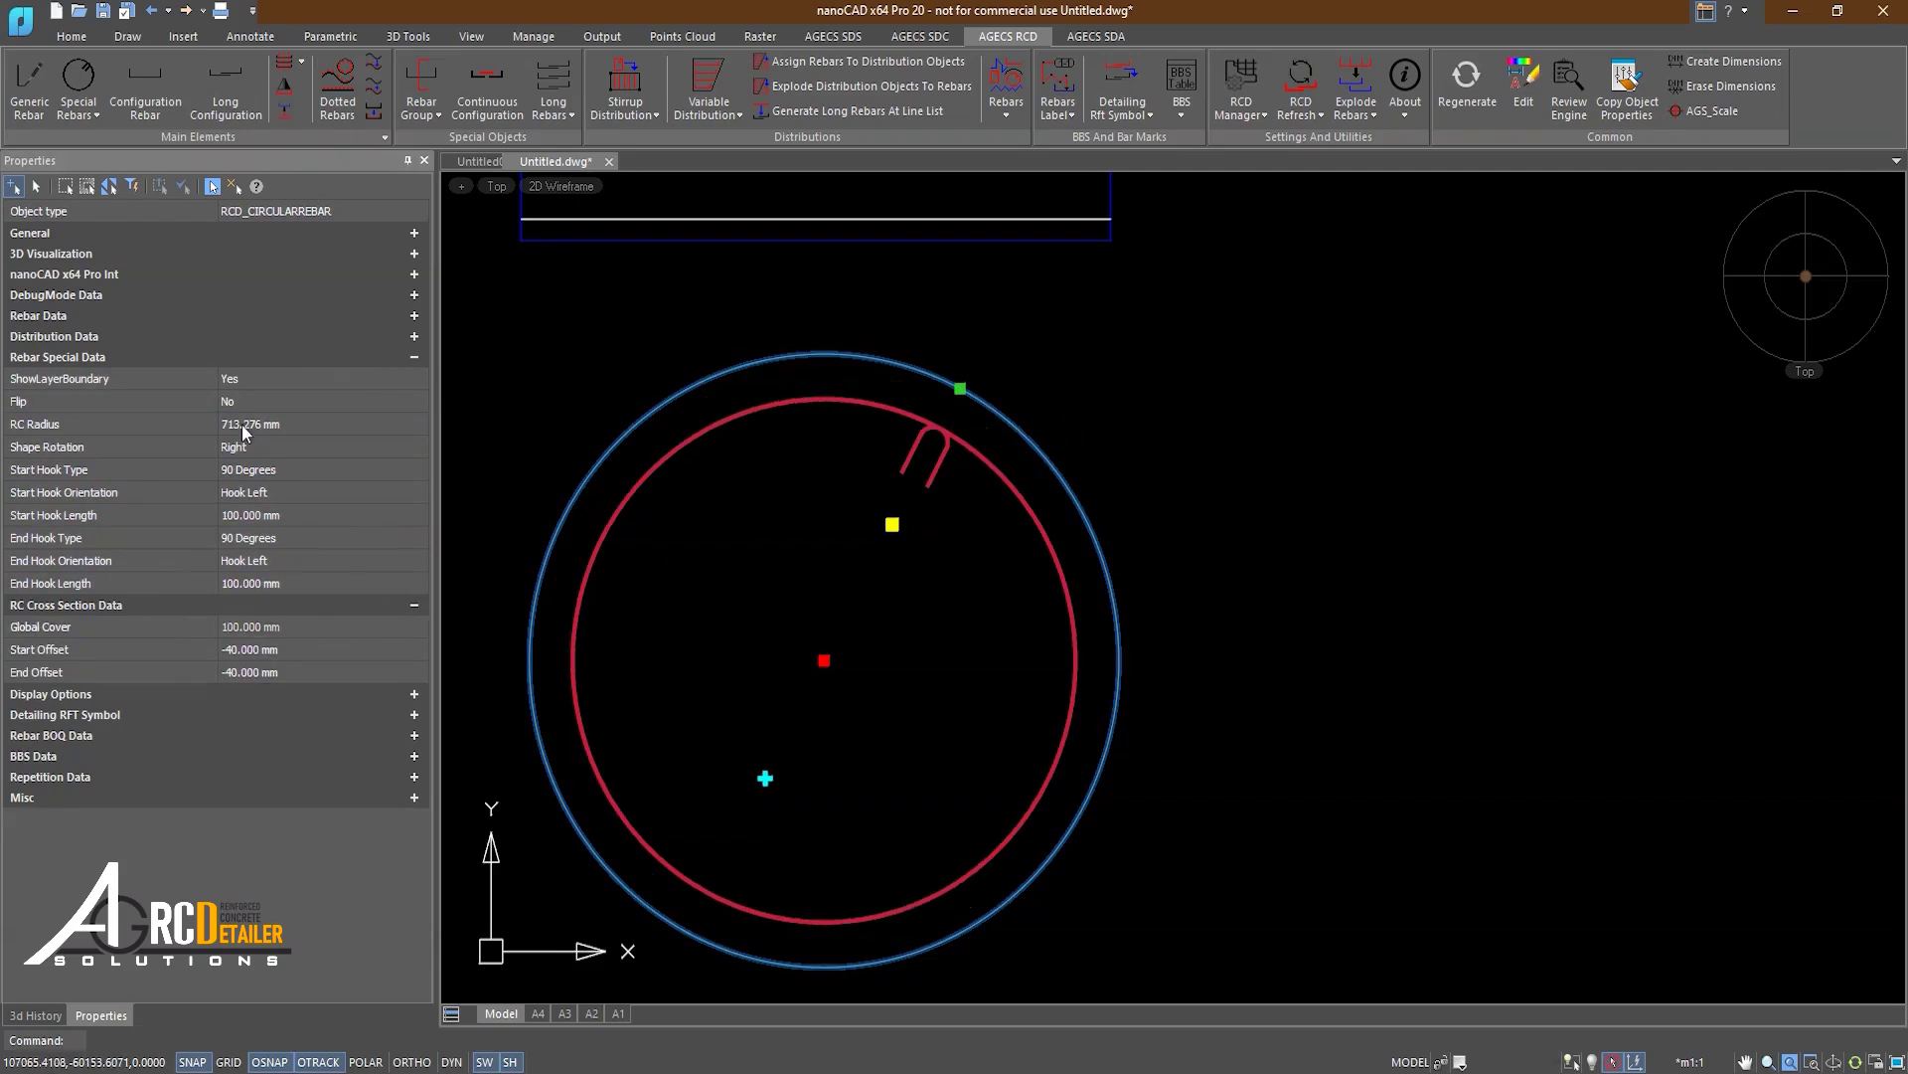
Step: Set the circular rebar's Flip option to Yes and its Global Cover to 0 mm
click(246, 396)
click(242, 431)
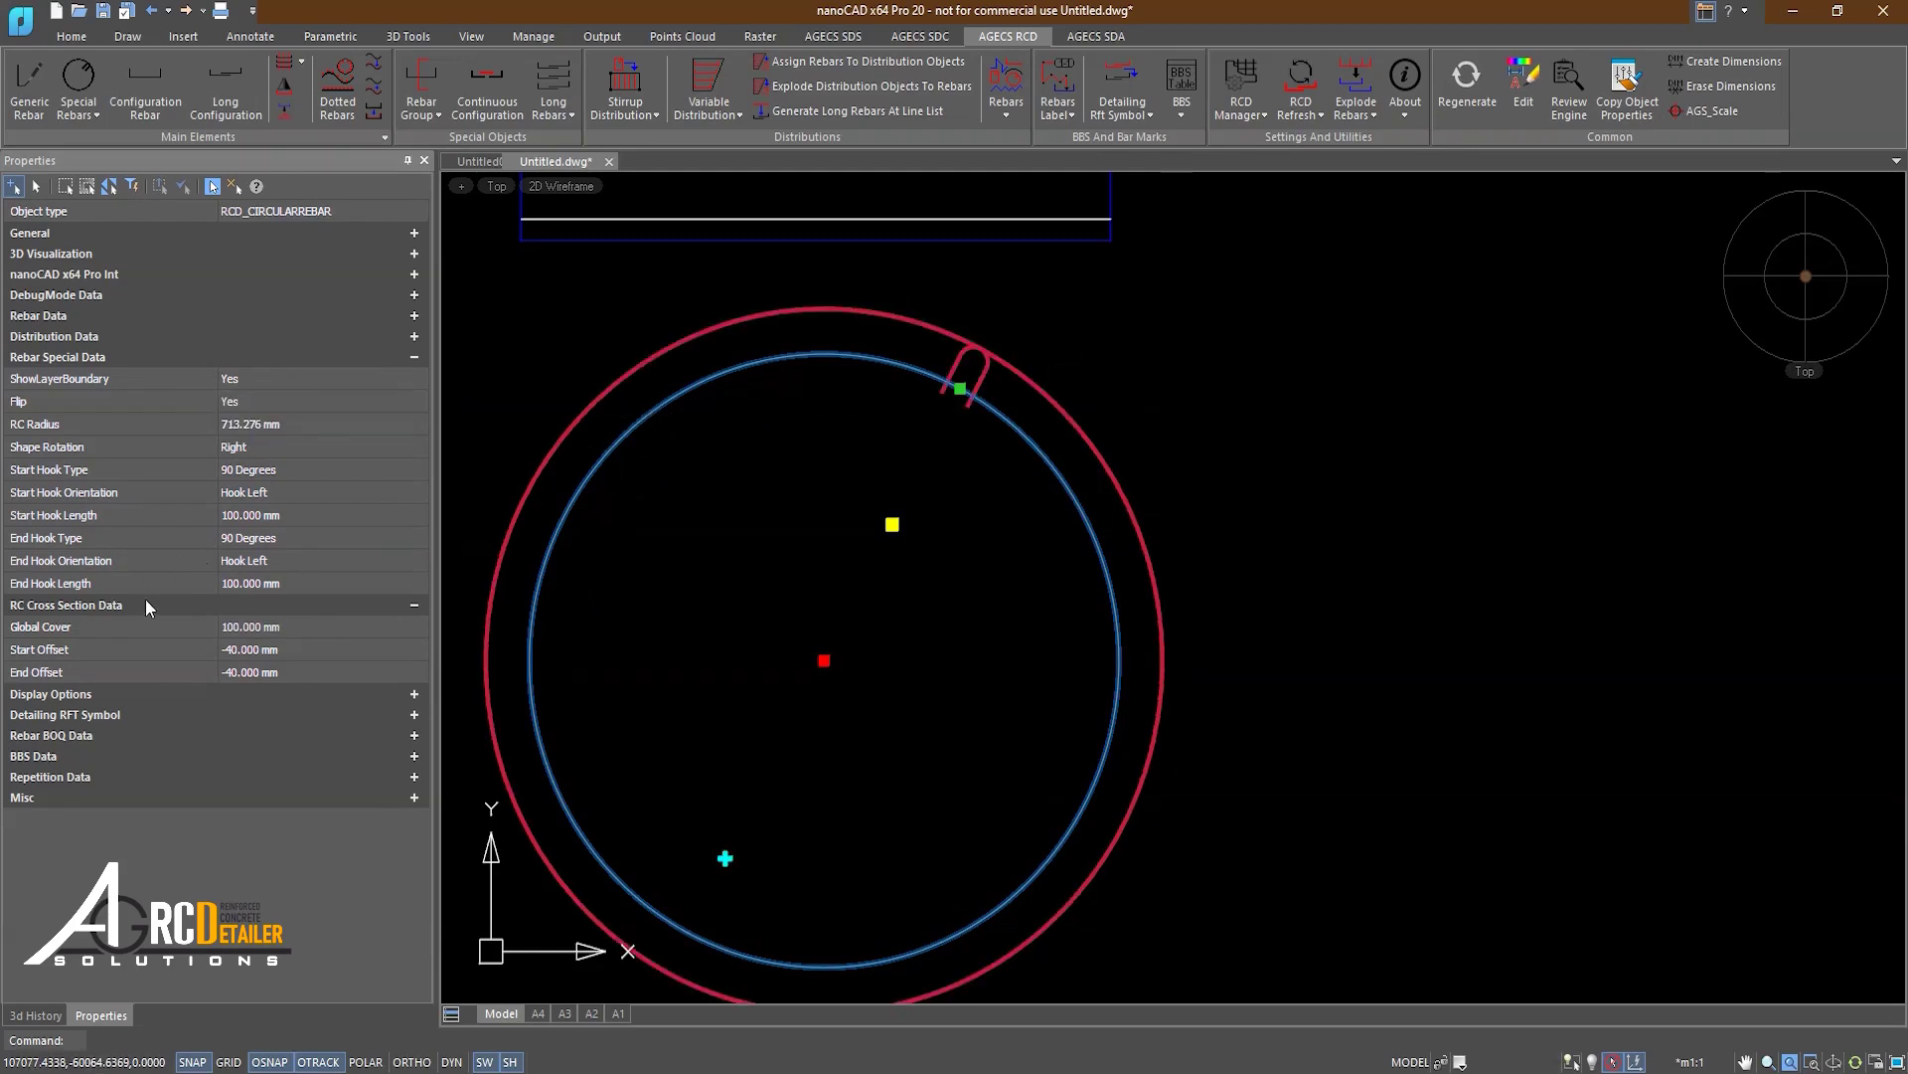
text(0)
key(Return)
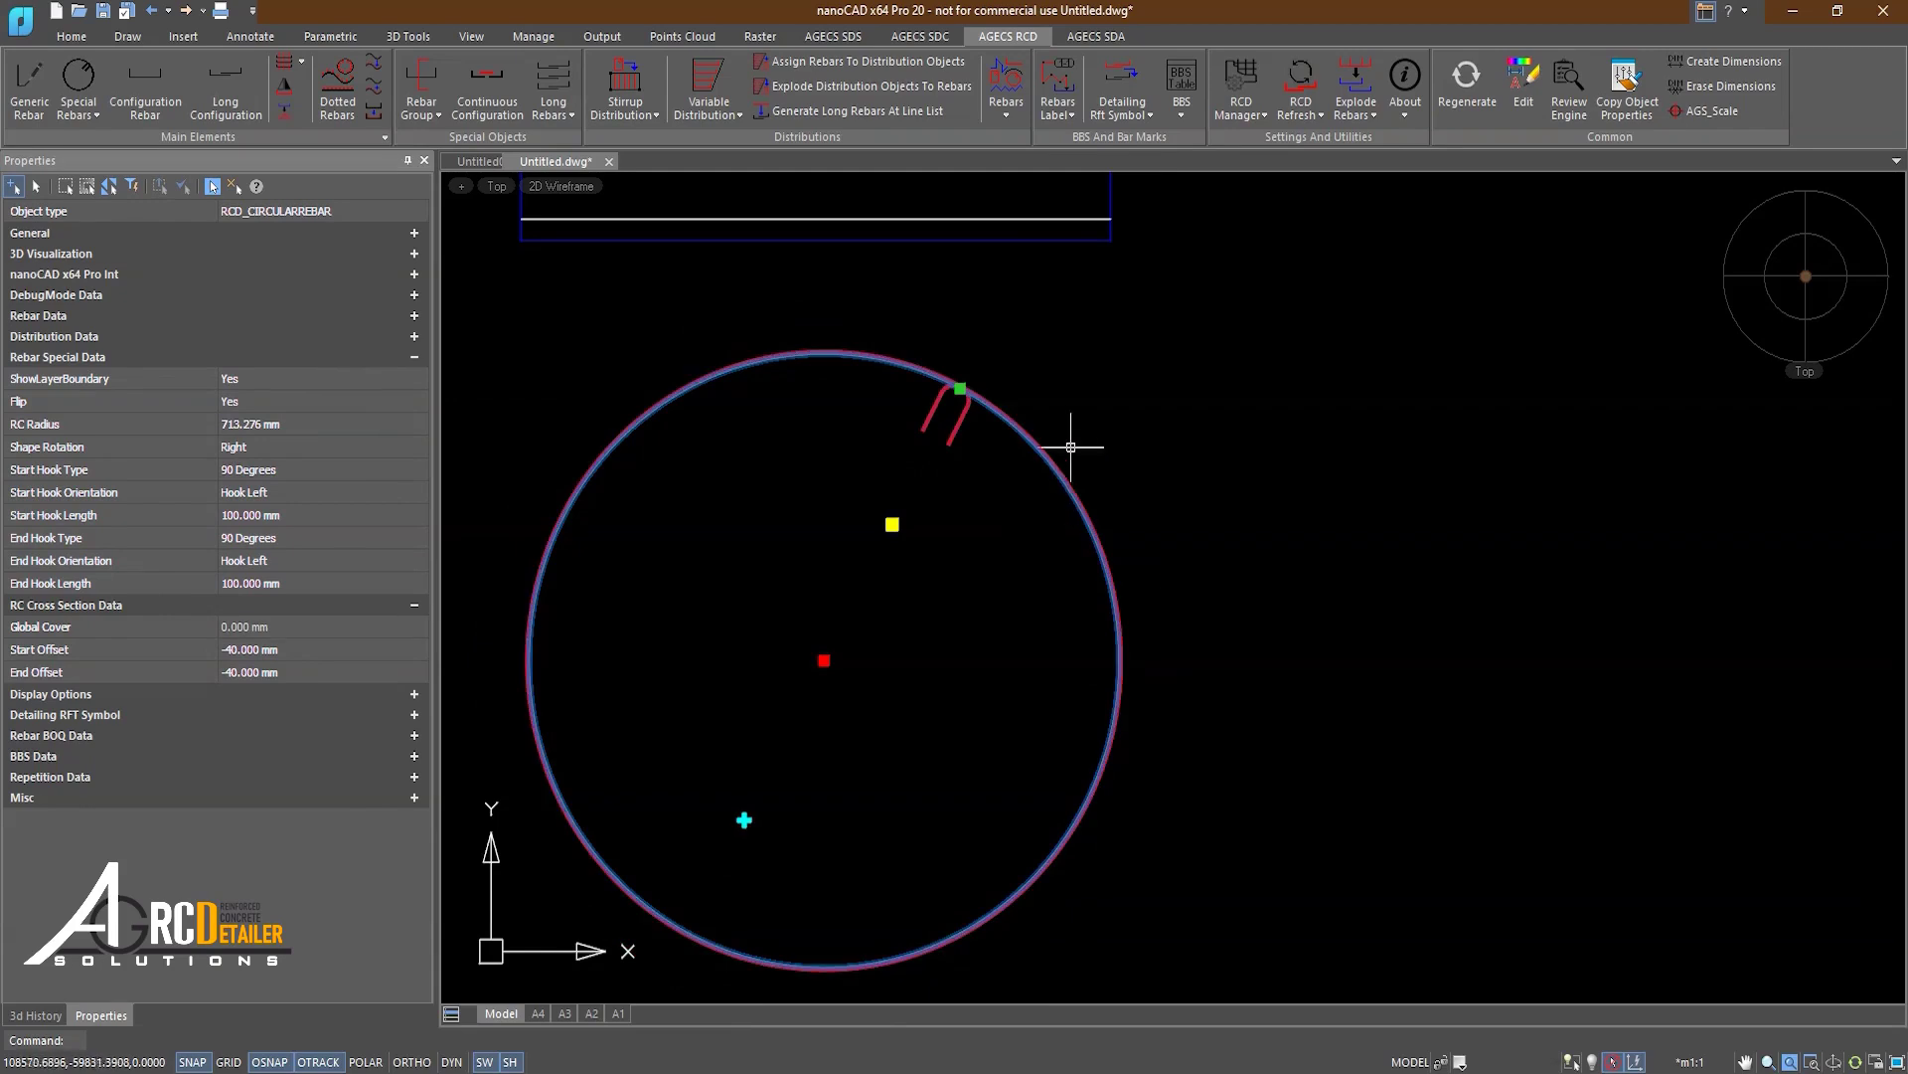
Step: Set the flipped circular rebar's Global Cover to 50 mm
scroll(1069, 437, up, 5)
click(277, 626)
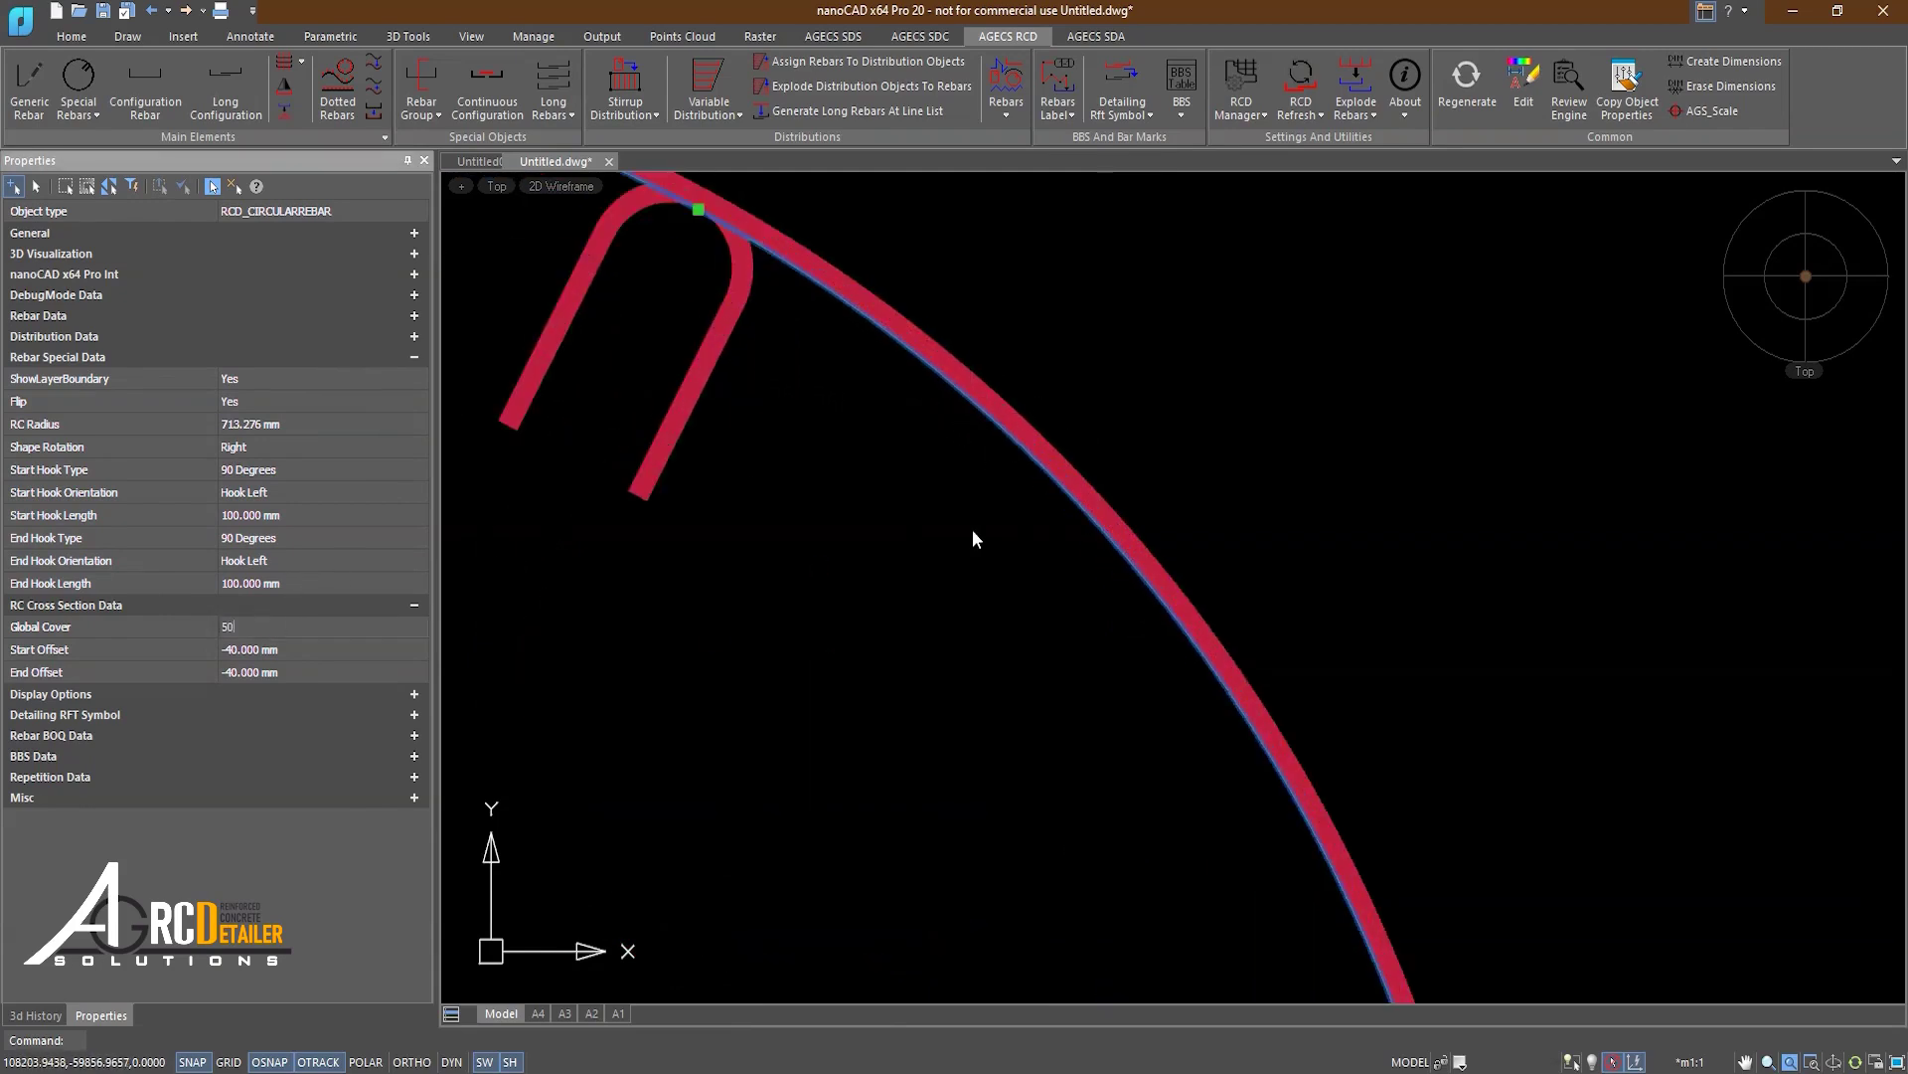
key(Return)
Step: Set the circular rebar's Flip option to No and its Global Cover to 0 mm
click(238, 402)
click(248, 431)
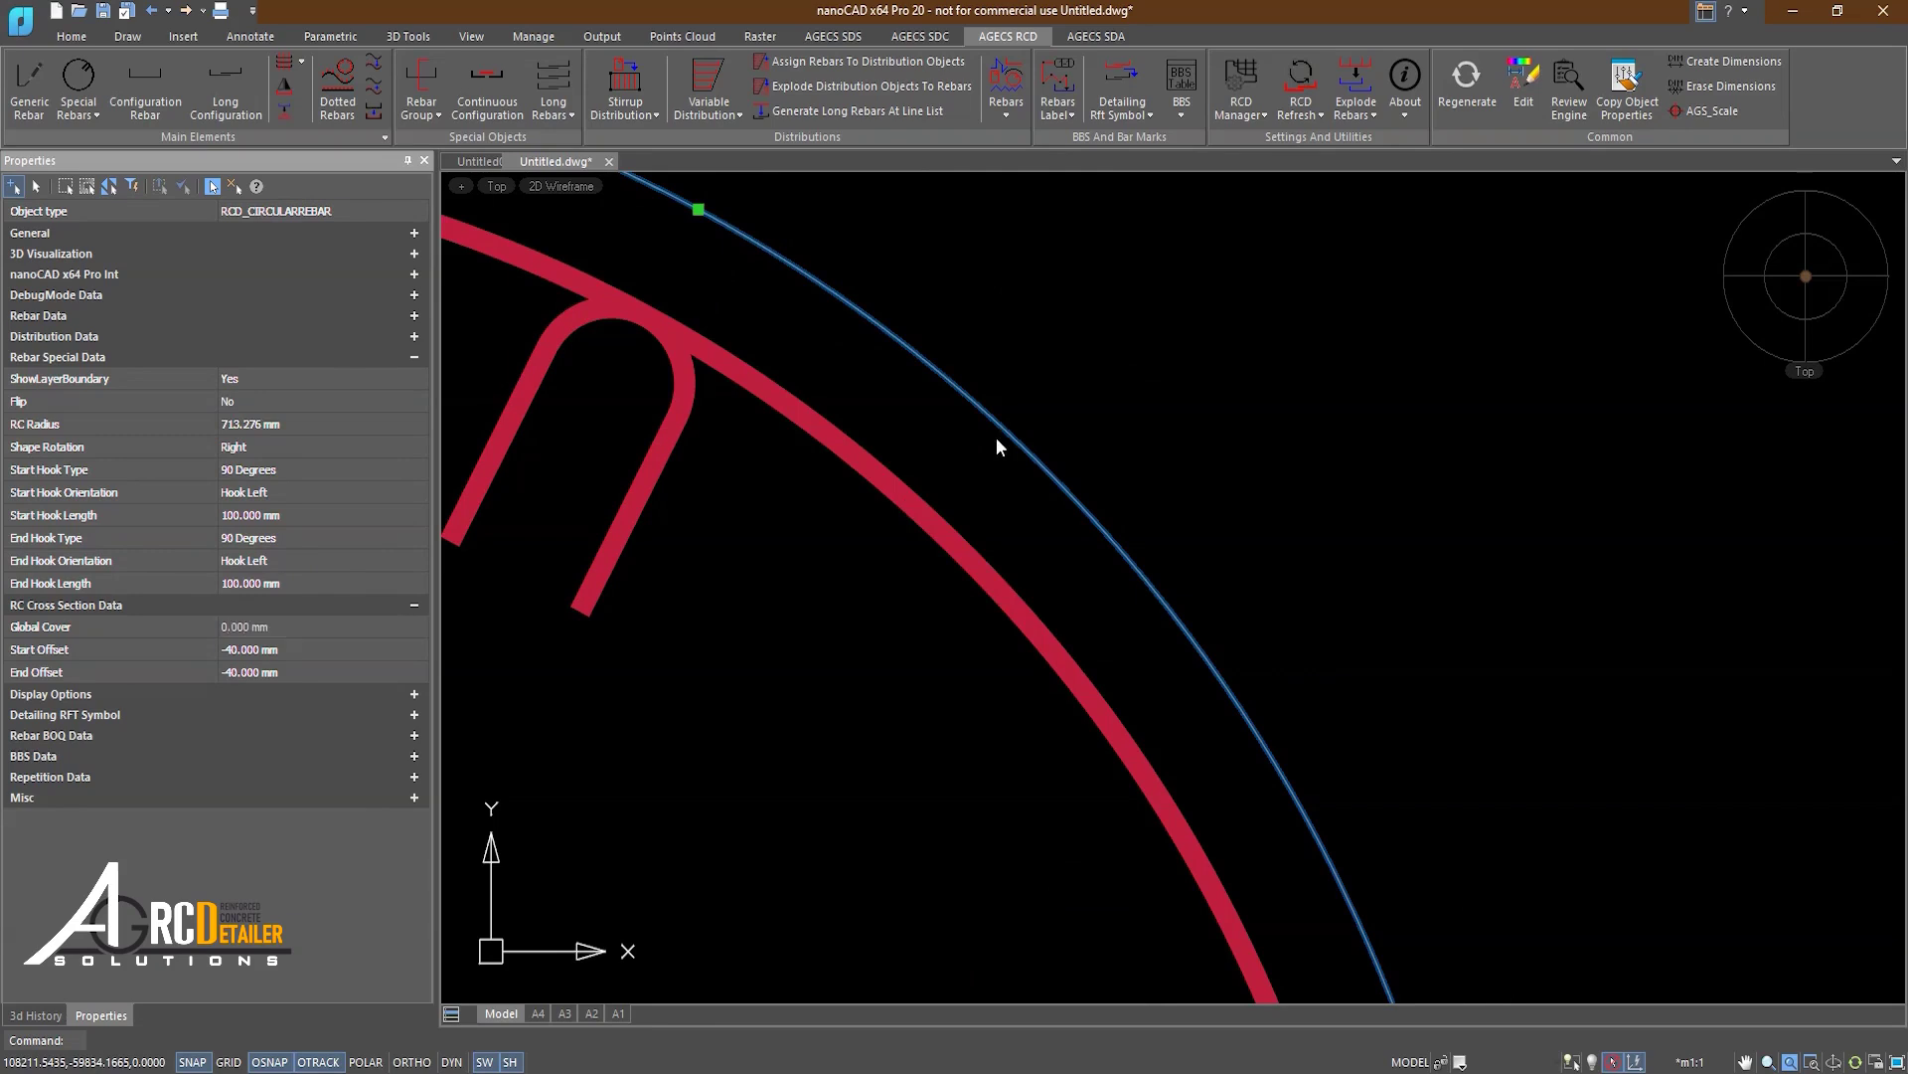
key(Return)
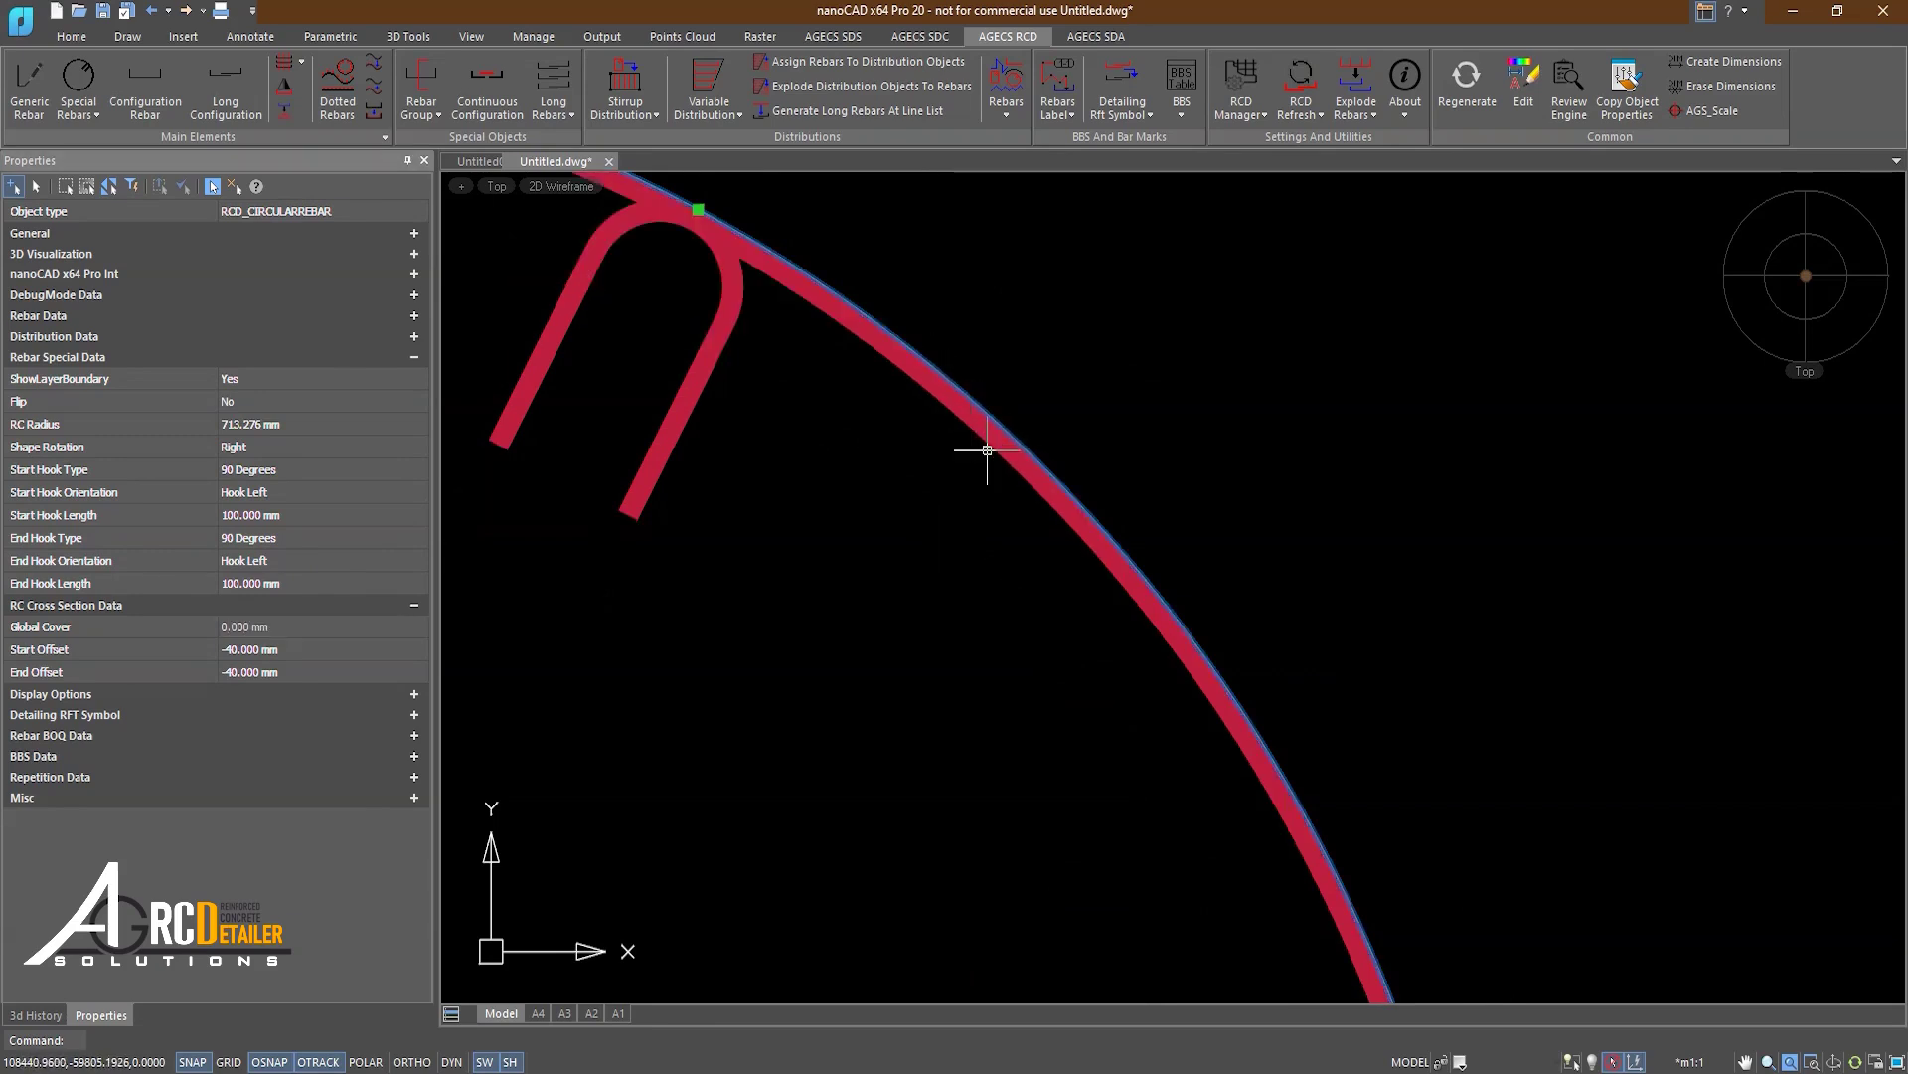
Step: Set the Global Cover of the unflipped circular rebar to 50 mm
click(257, 627)
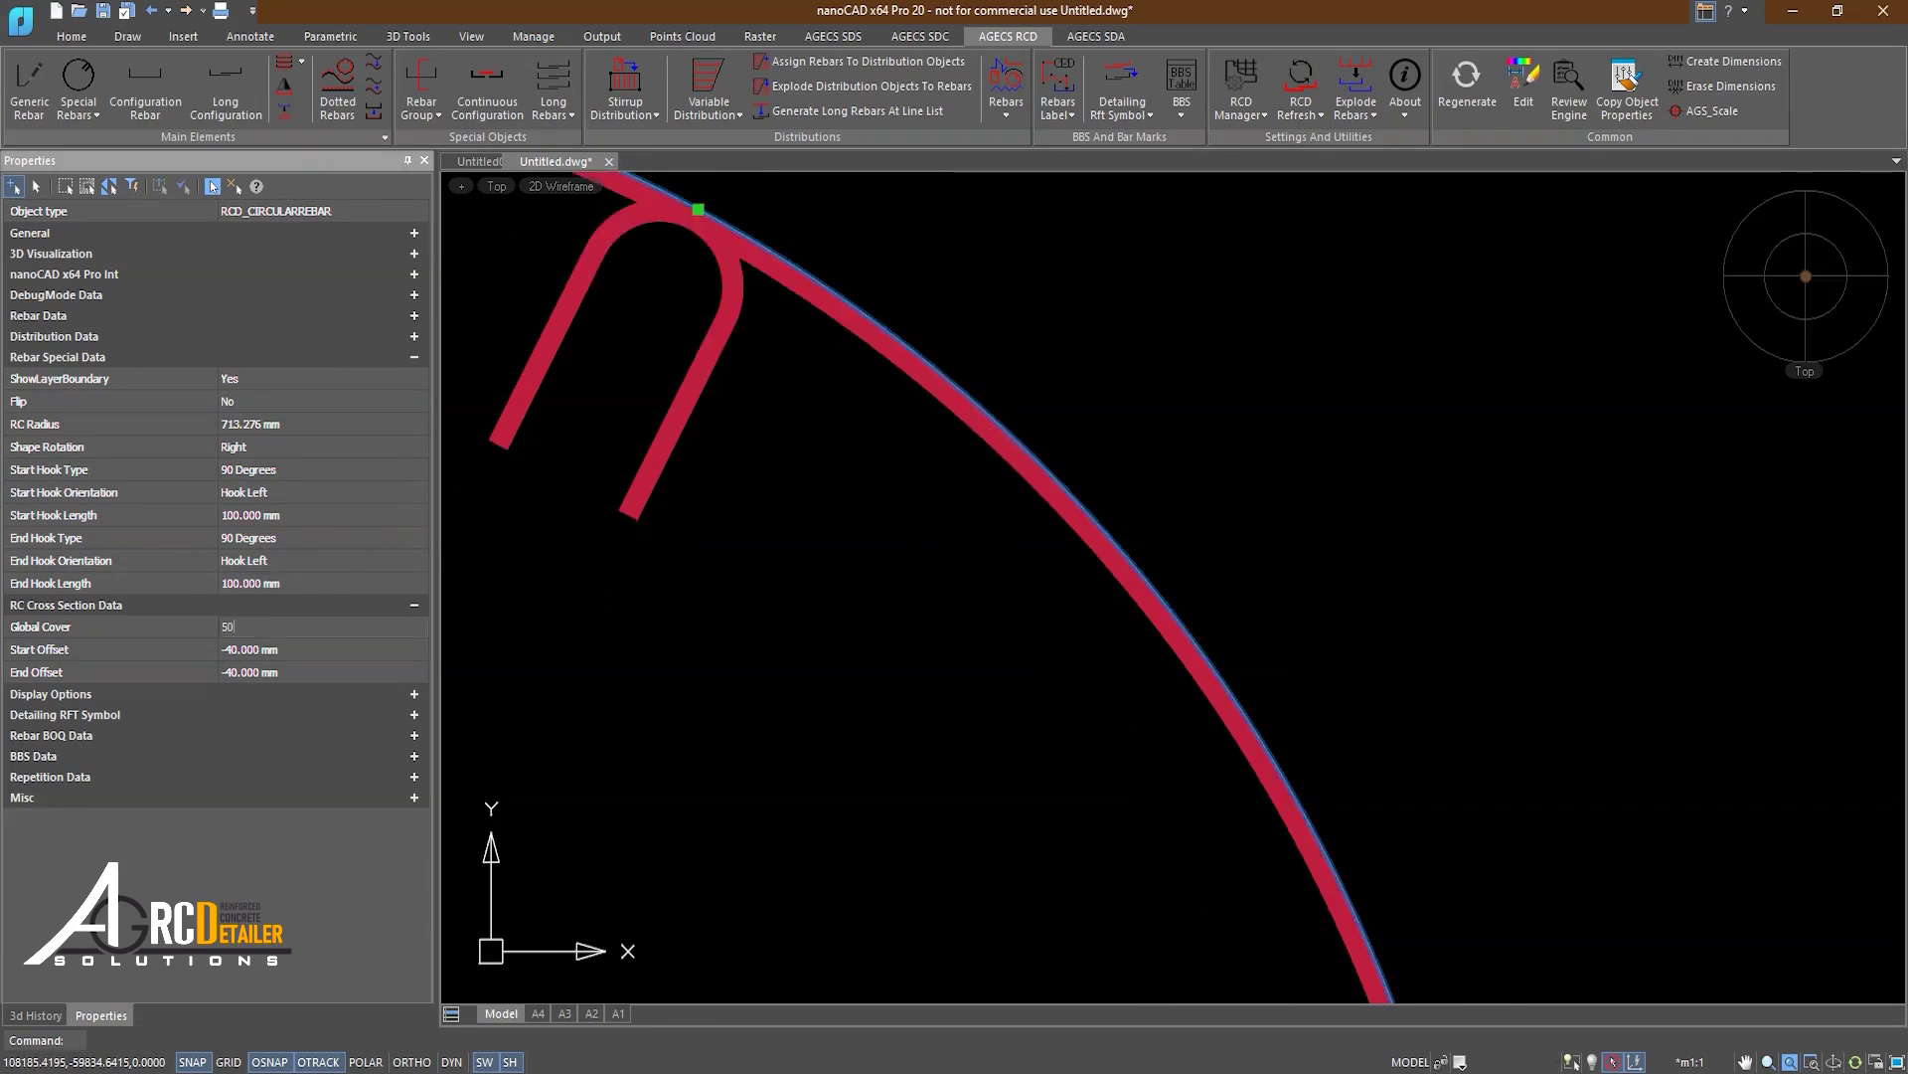
key(Return)
scroll(1010, 558, down, 5)
middle_drag(1010, 557, 1051, 451)
scroll(1052, 451, up, 2)
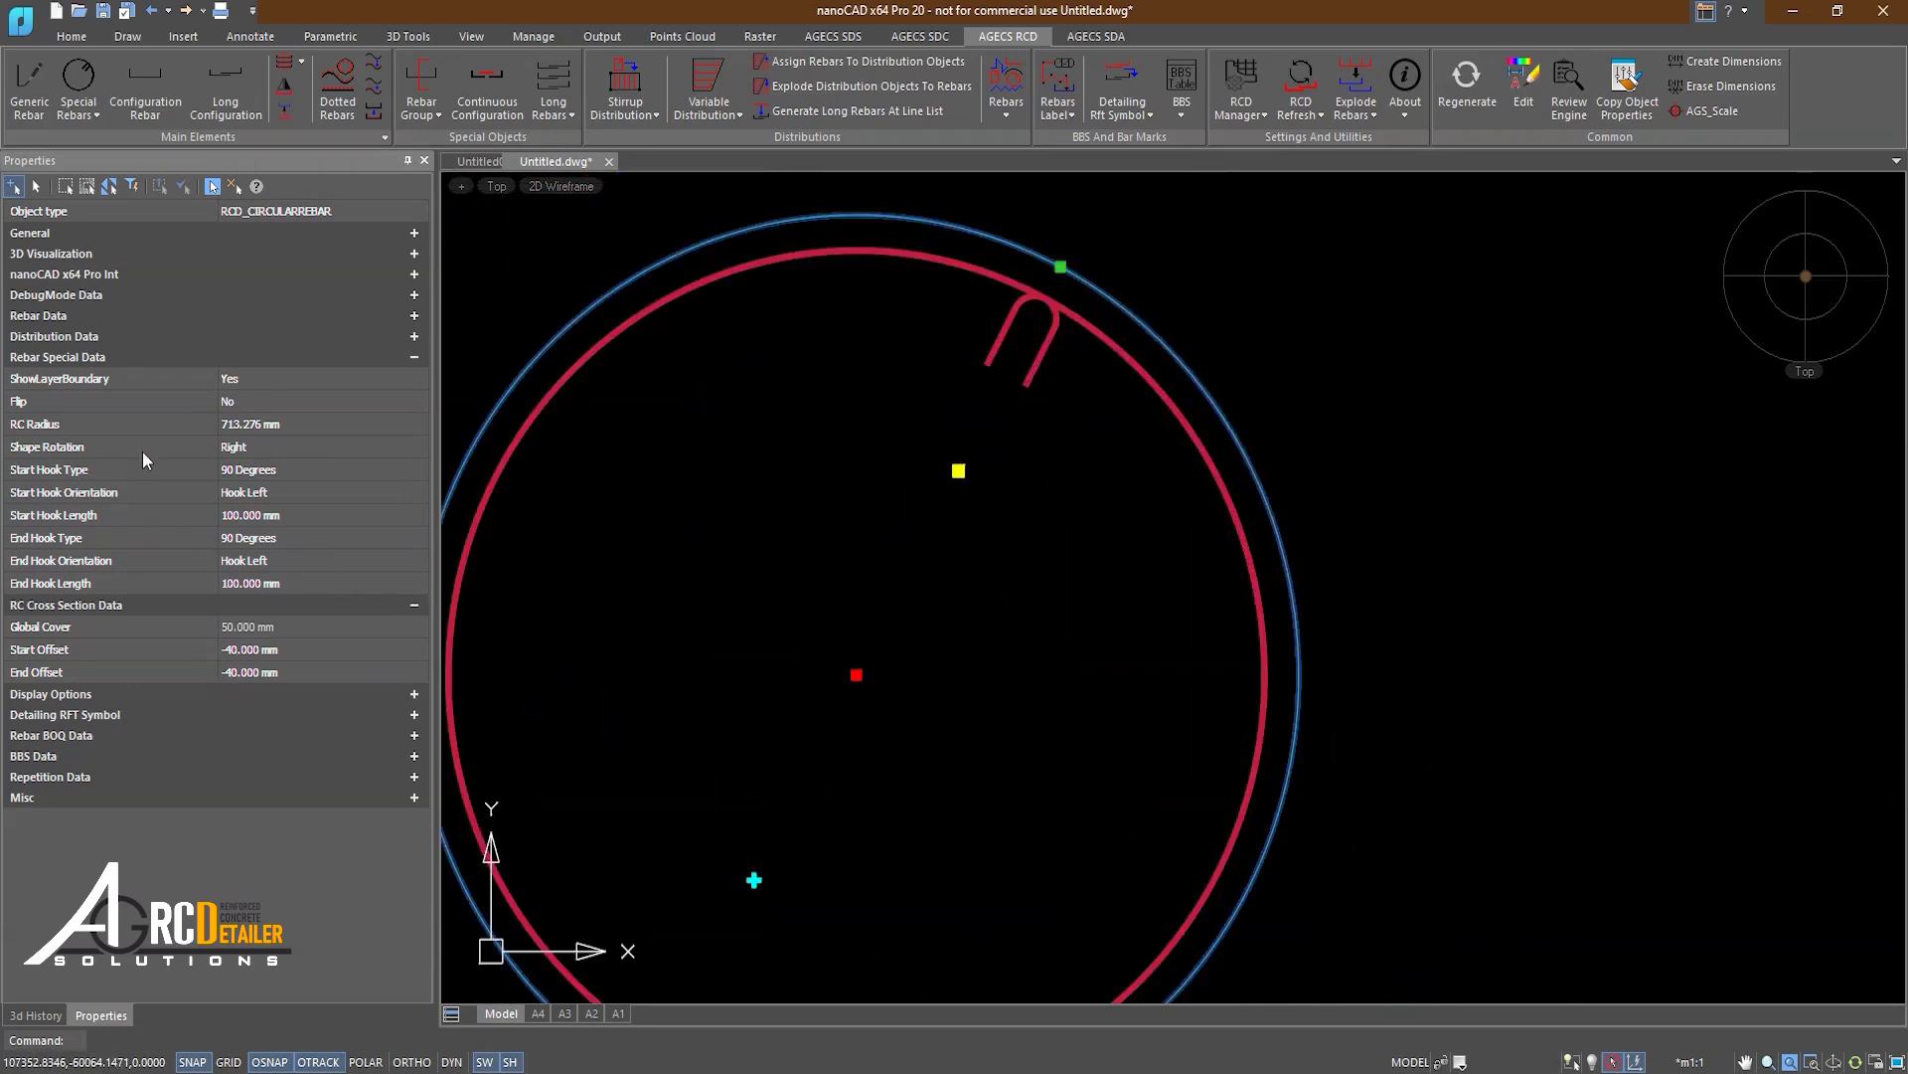
Step: Measure the radius from the circular rebar's layer boundary to its centre using a temporary line
middle_drag(532, 579, 561, 514)
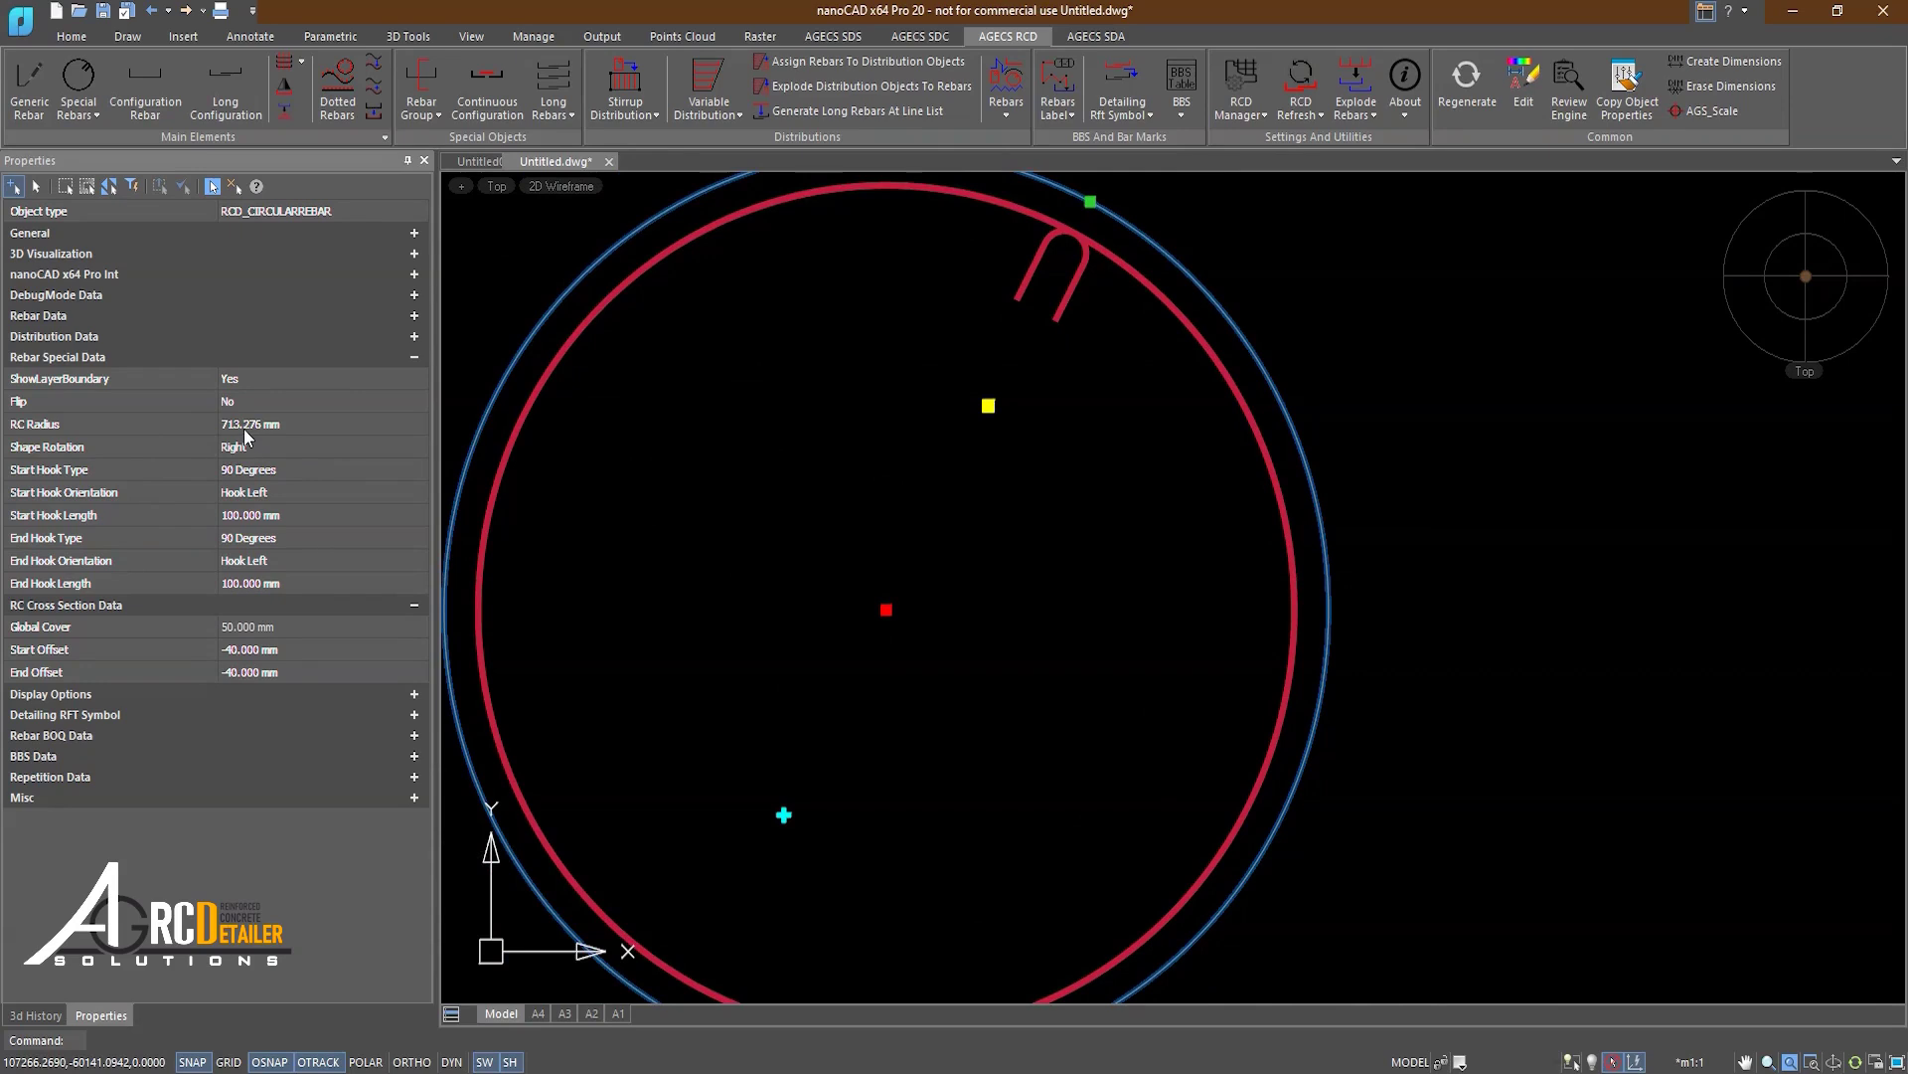
click(72, 37)
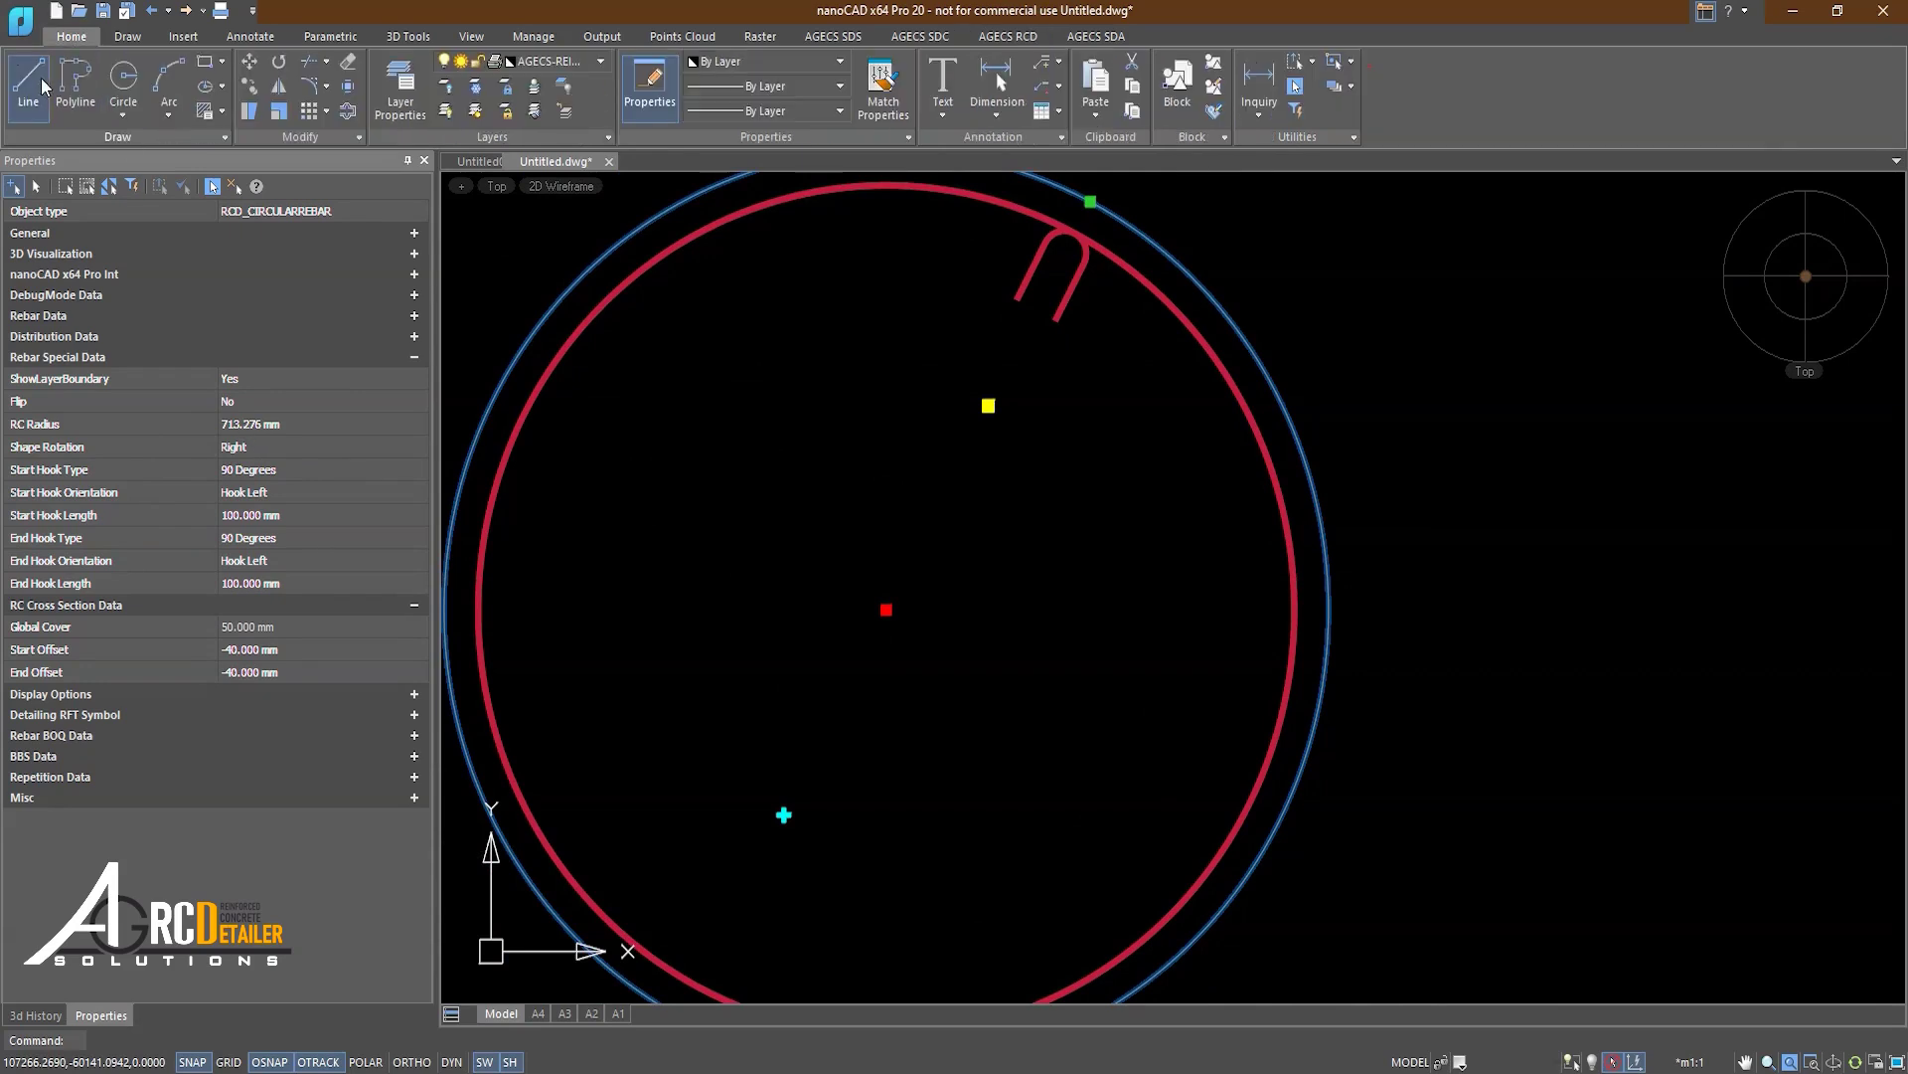
click(27, 90)
click(1303, 451)
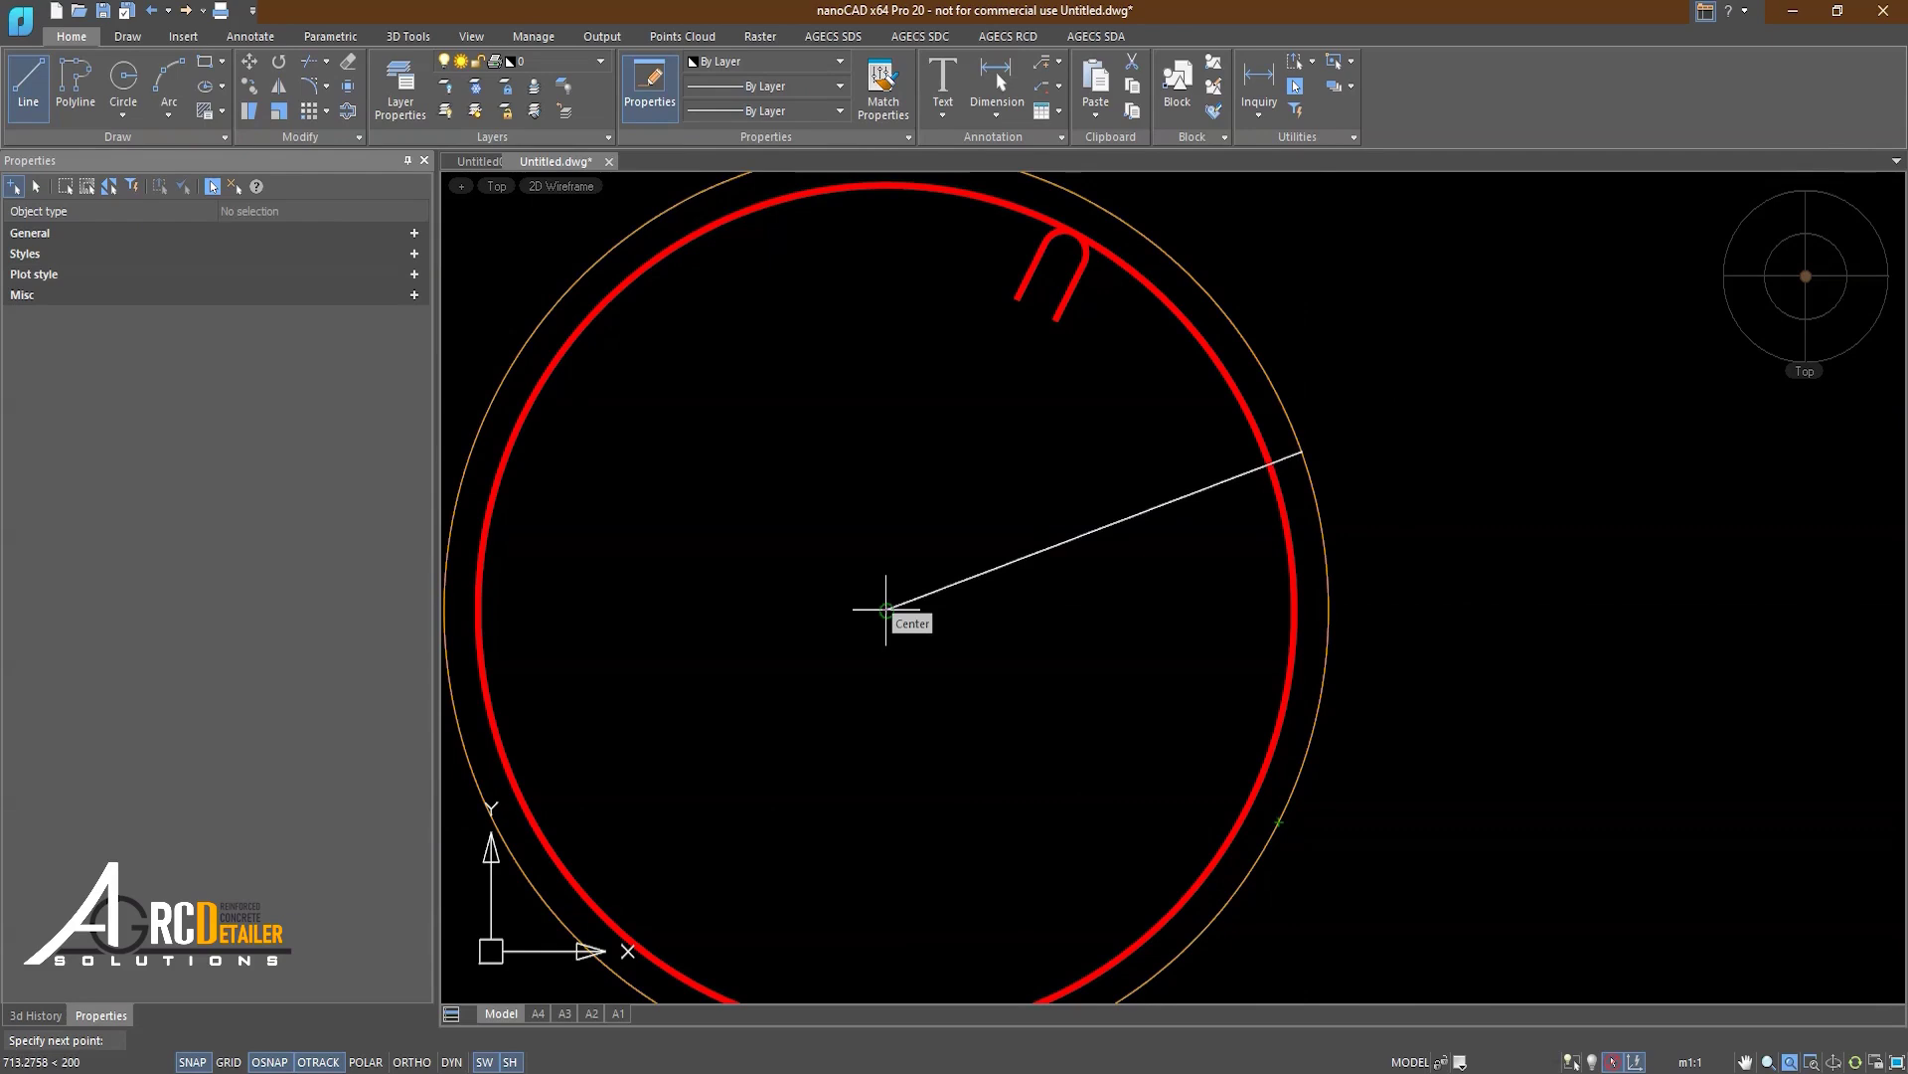
click(886, 608)
Step: Set the circular rebar's RC Radius to 500 mm
click(1284, 408)
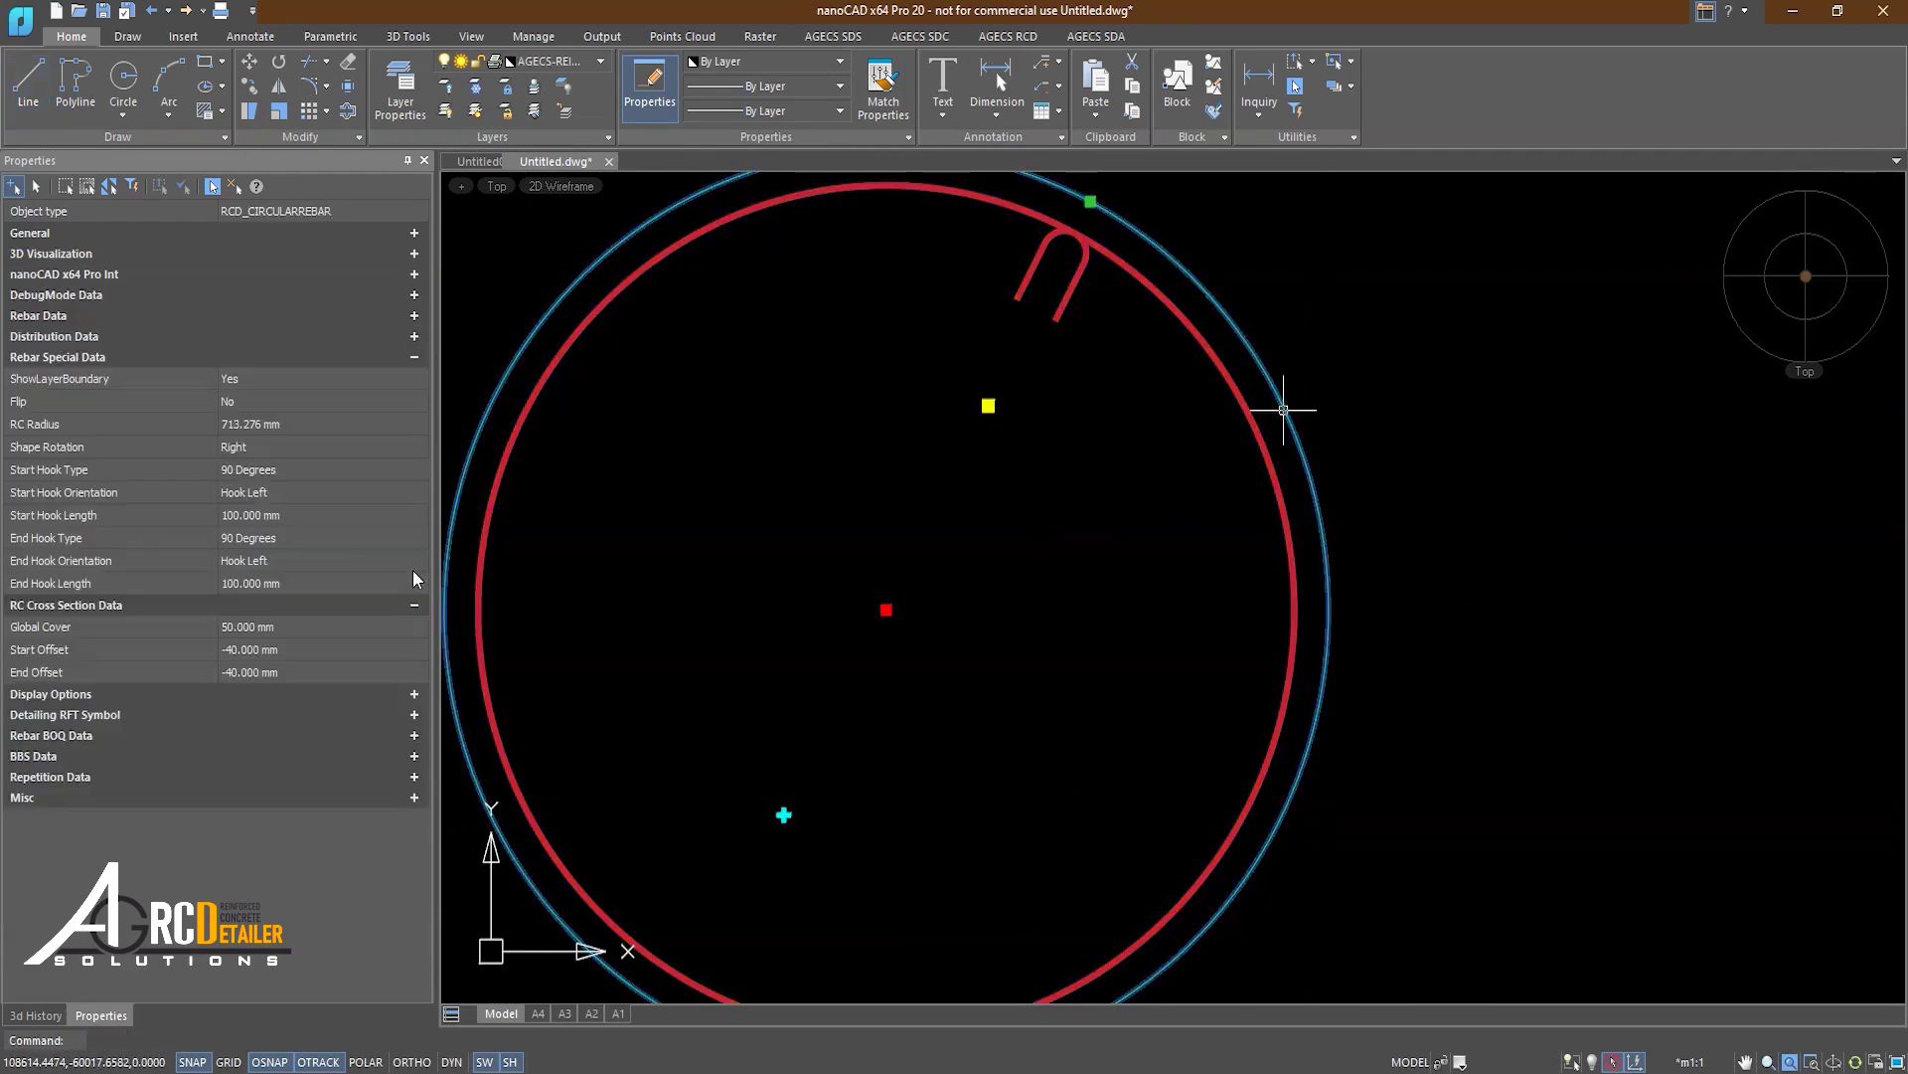
click(242, 428)
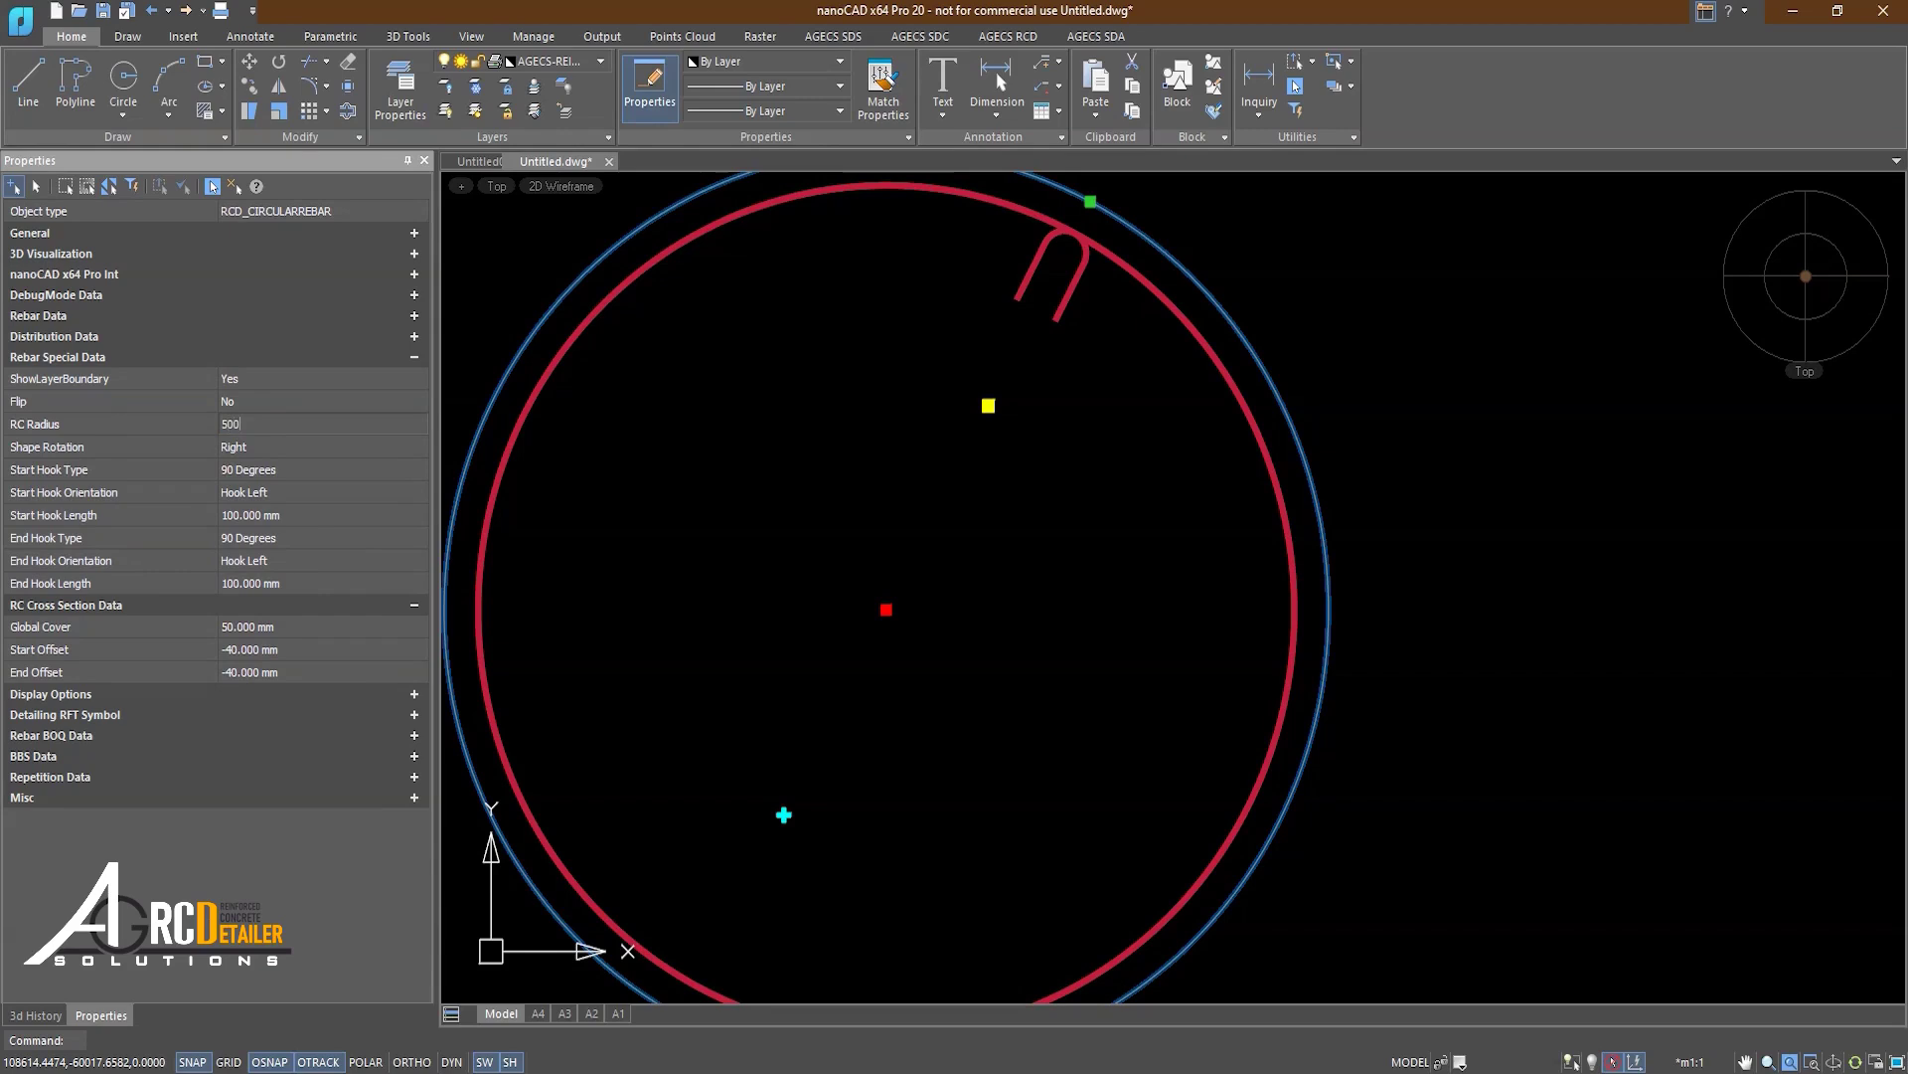
key(Return)
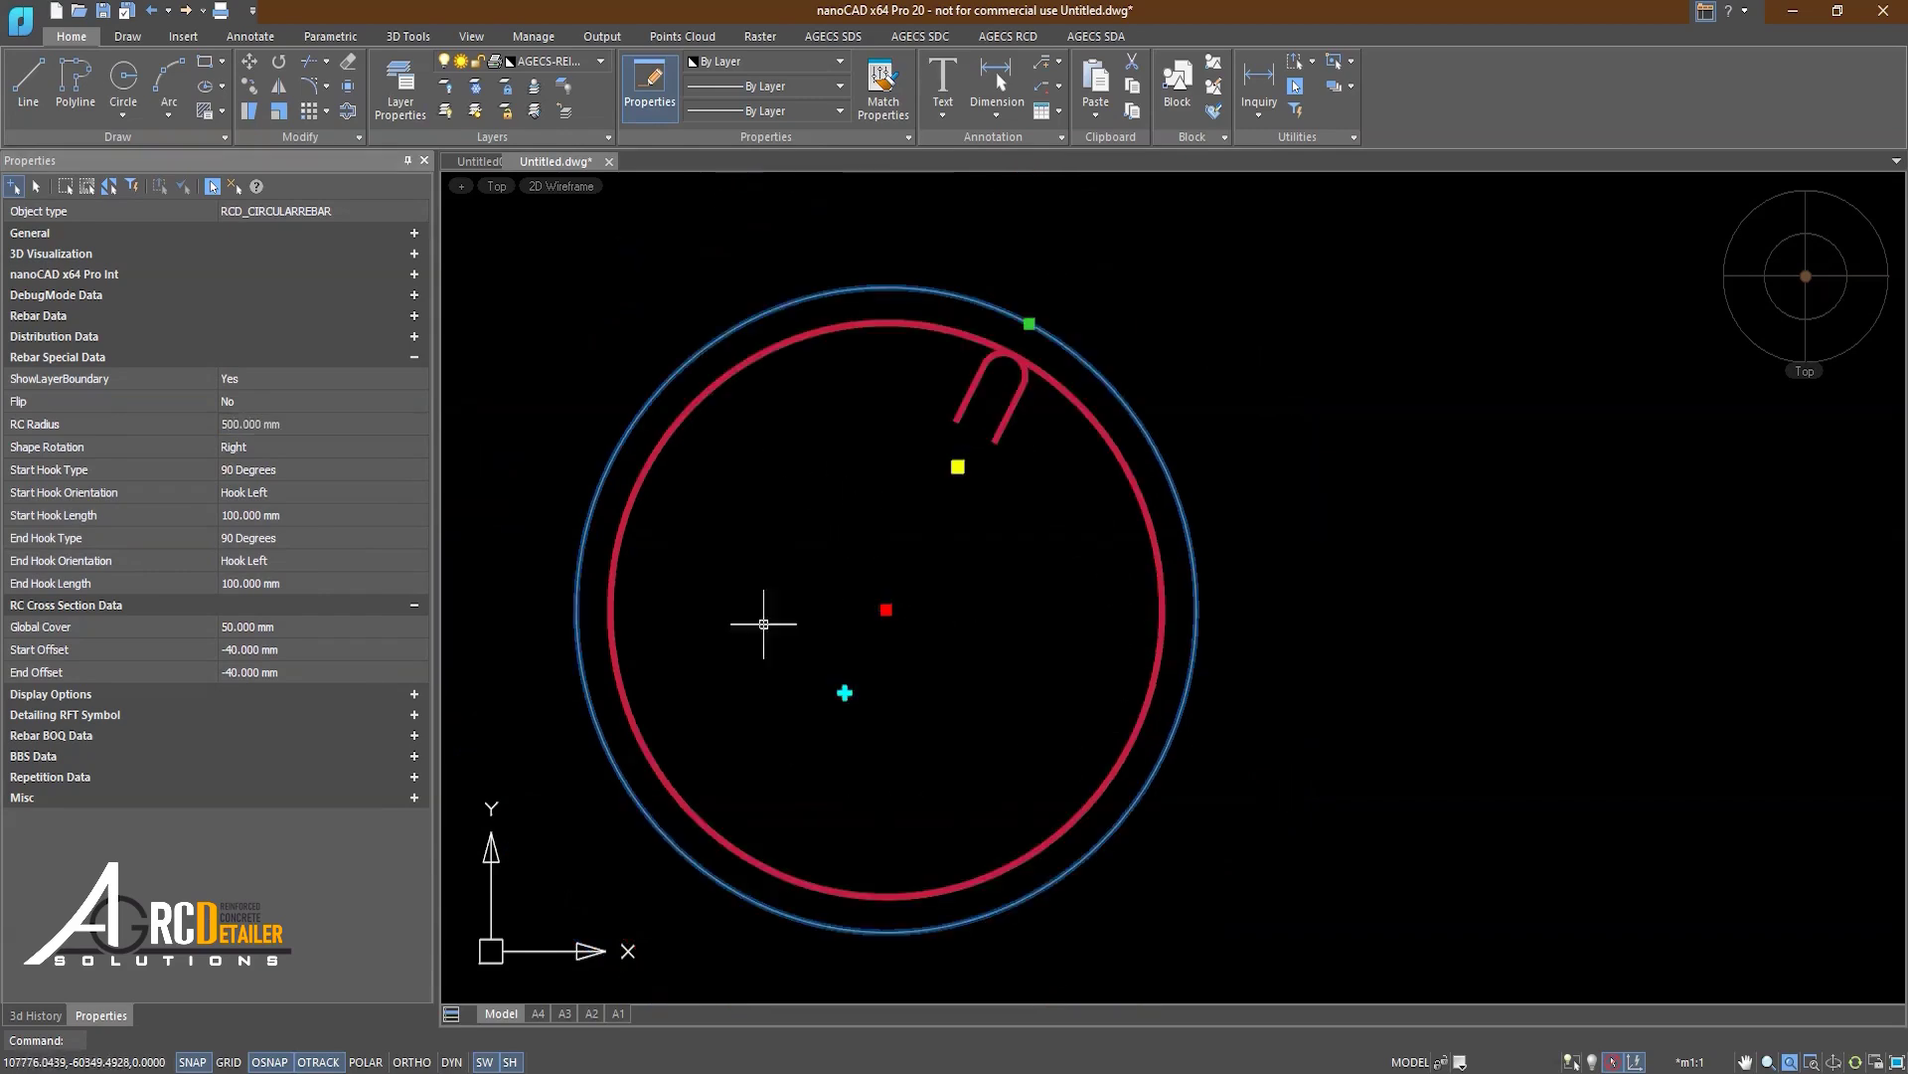
Step: Draw a radial line from the circular rebar's centre to its layer boundary and check the line's length
click(28, 85)
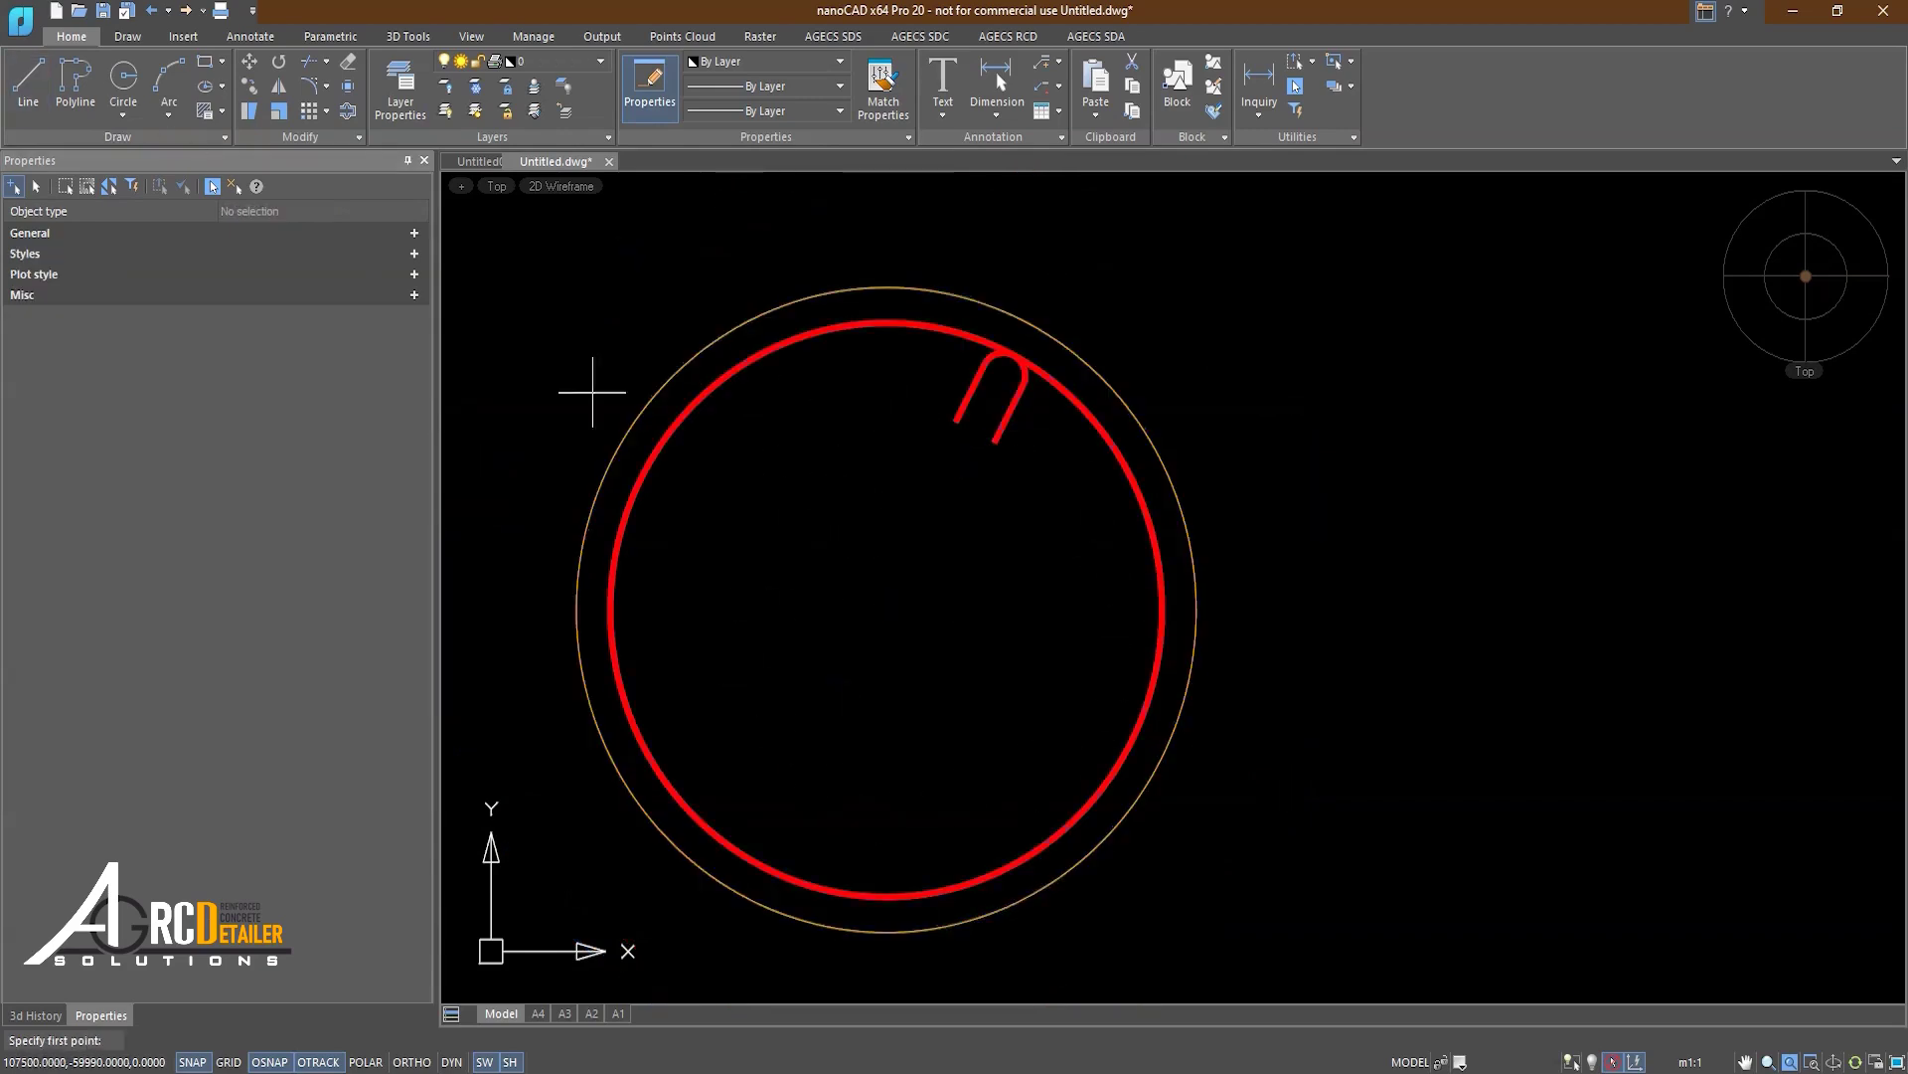
click(885, 610)
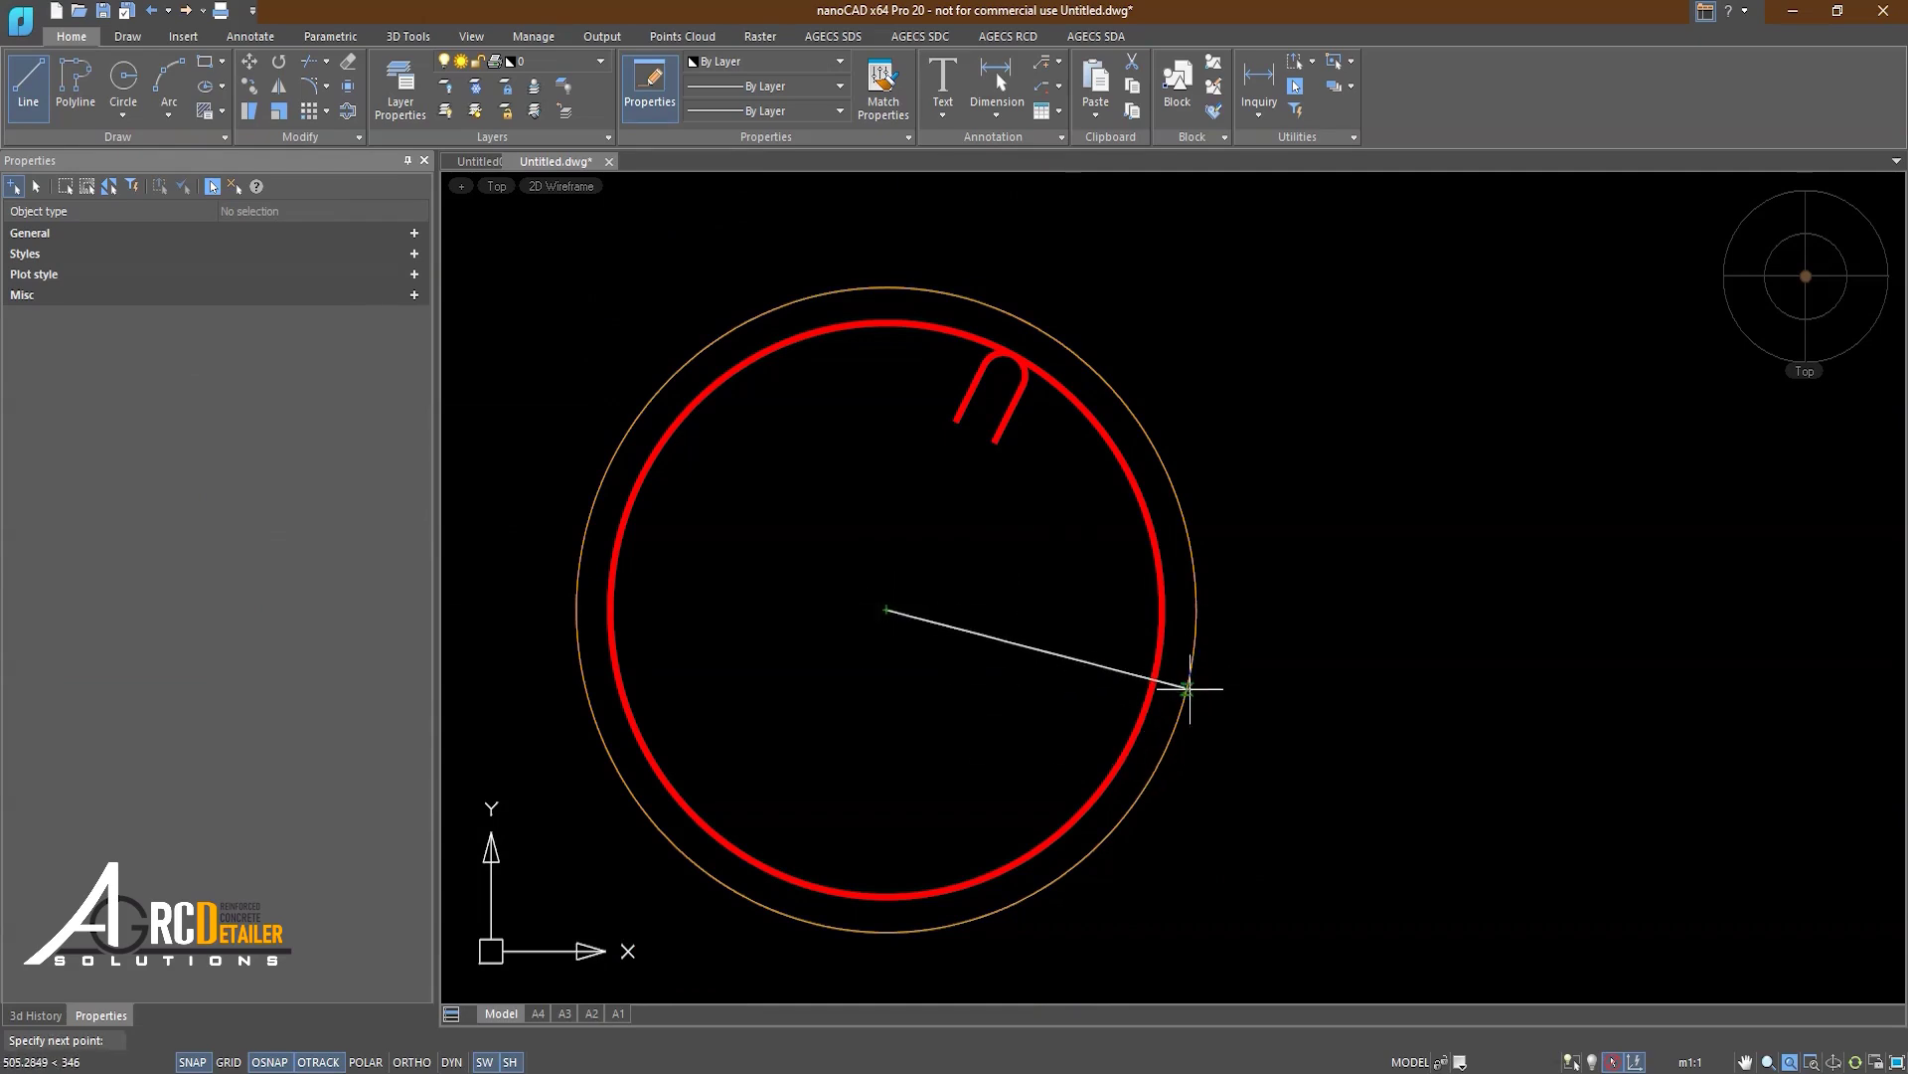
click(1186, 700)
key(Return)
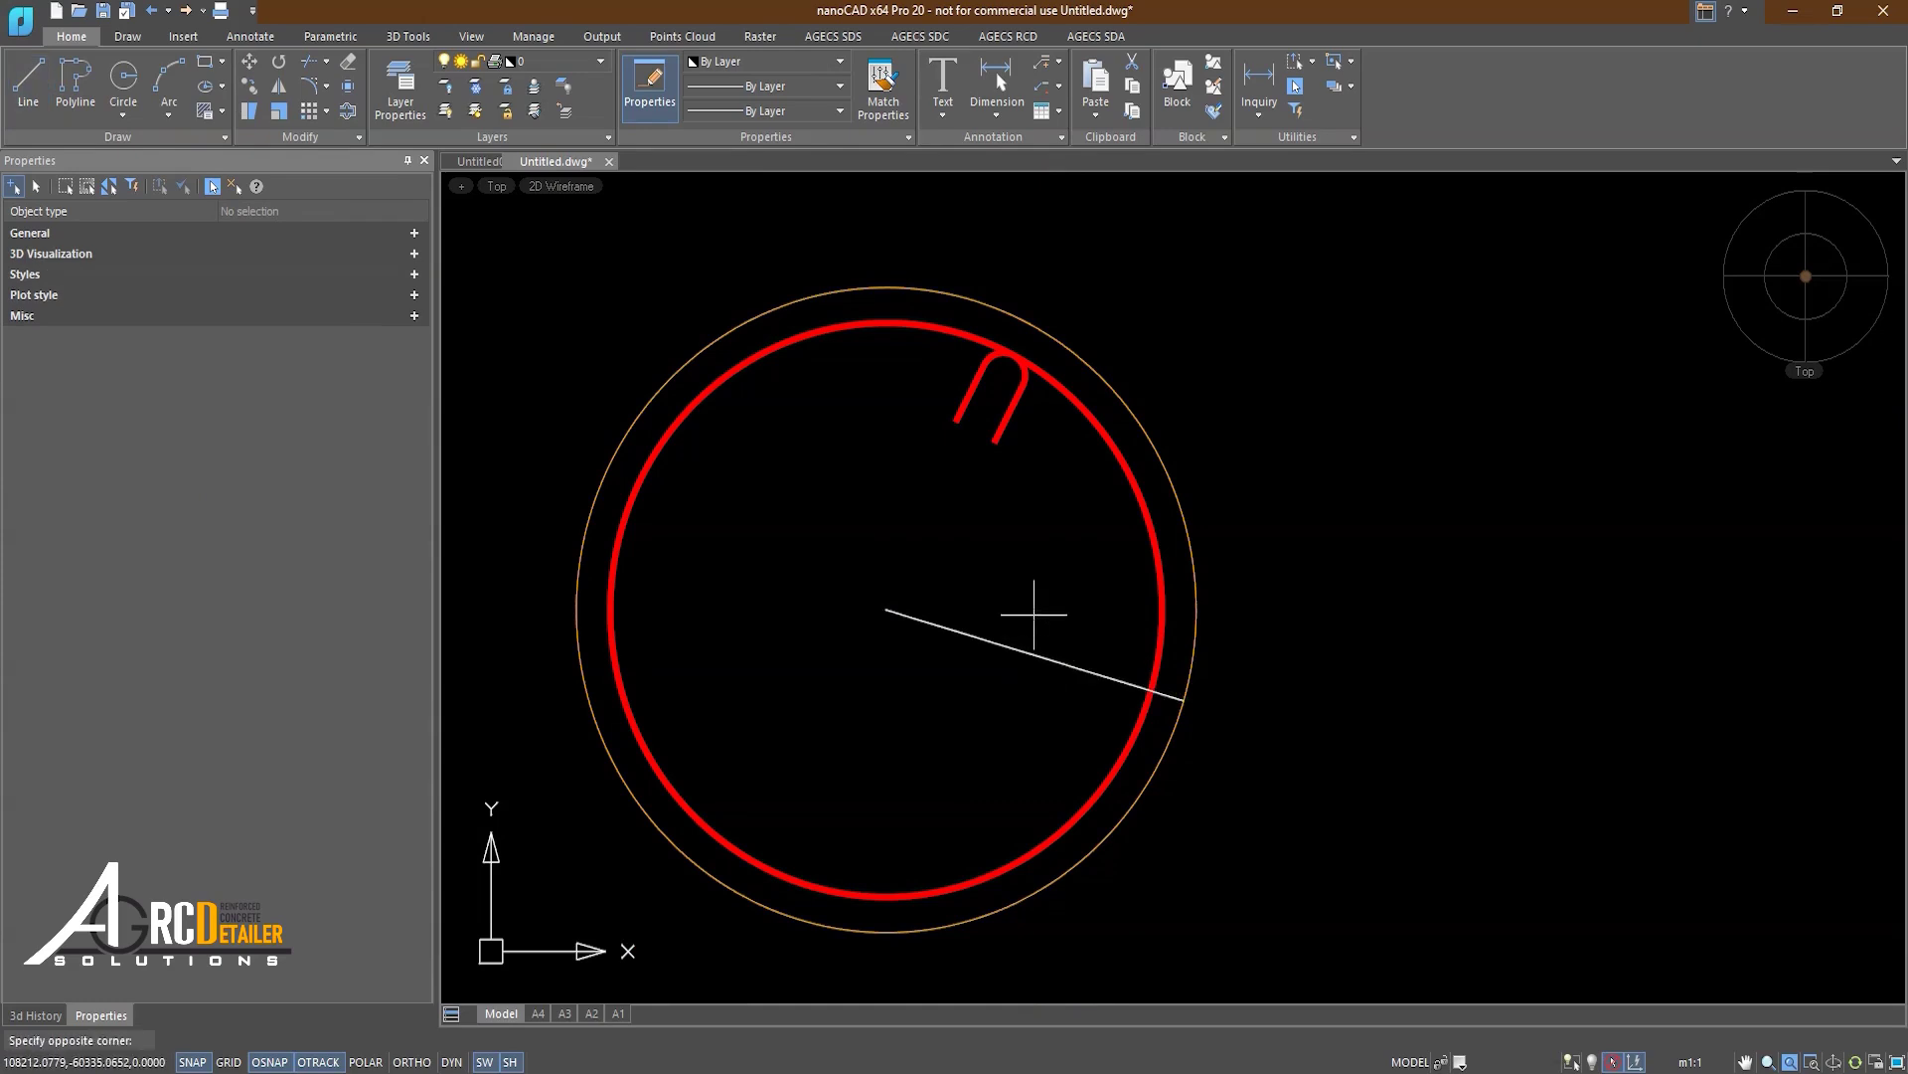
click(980, 638)
click(228, 501)
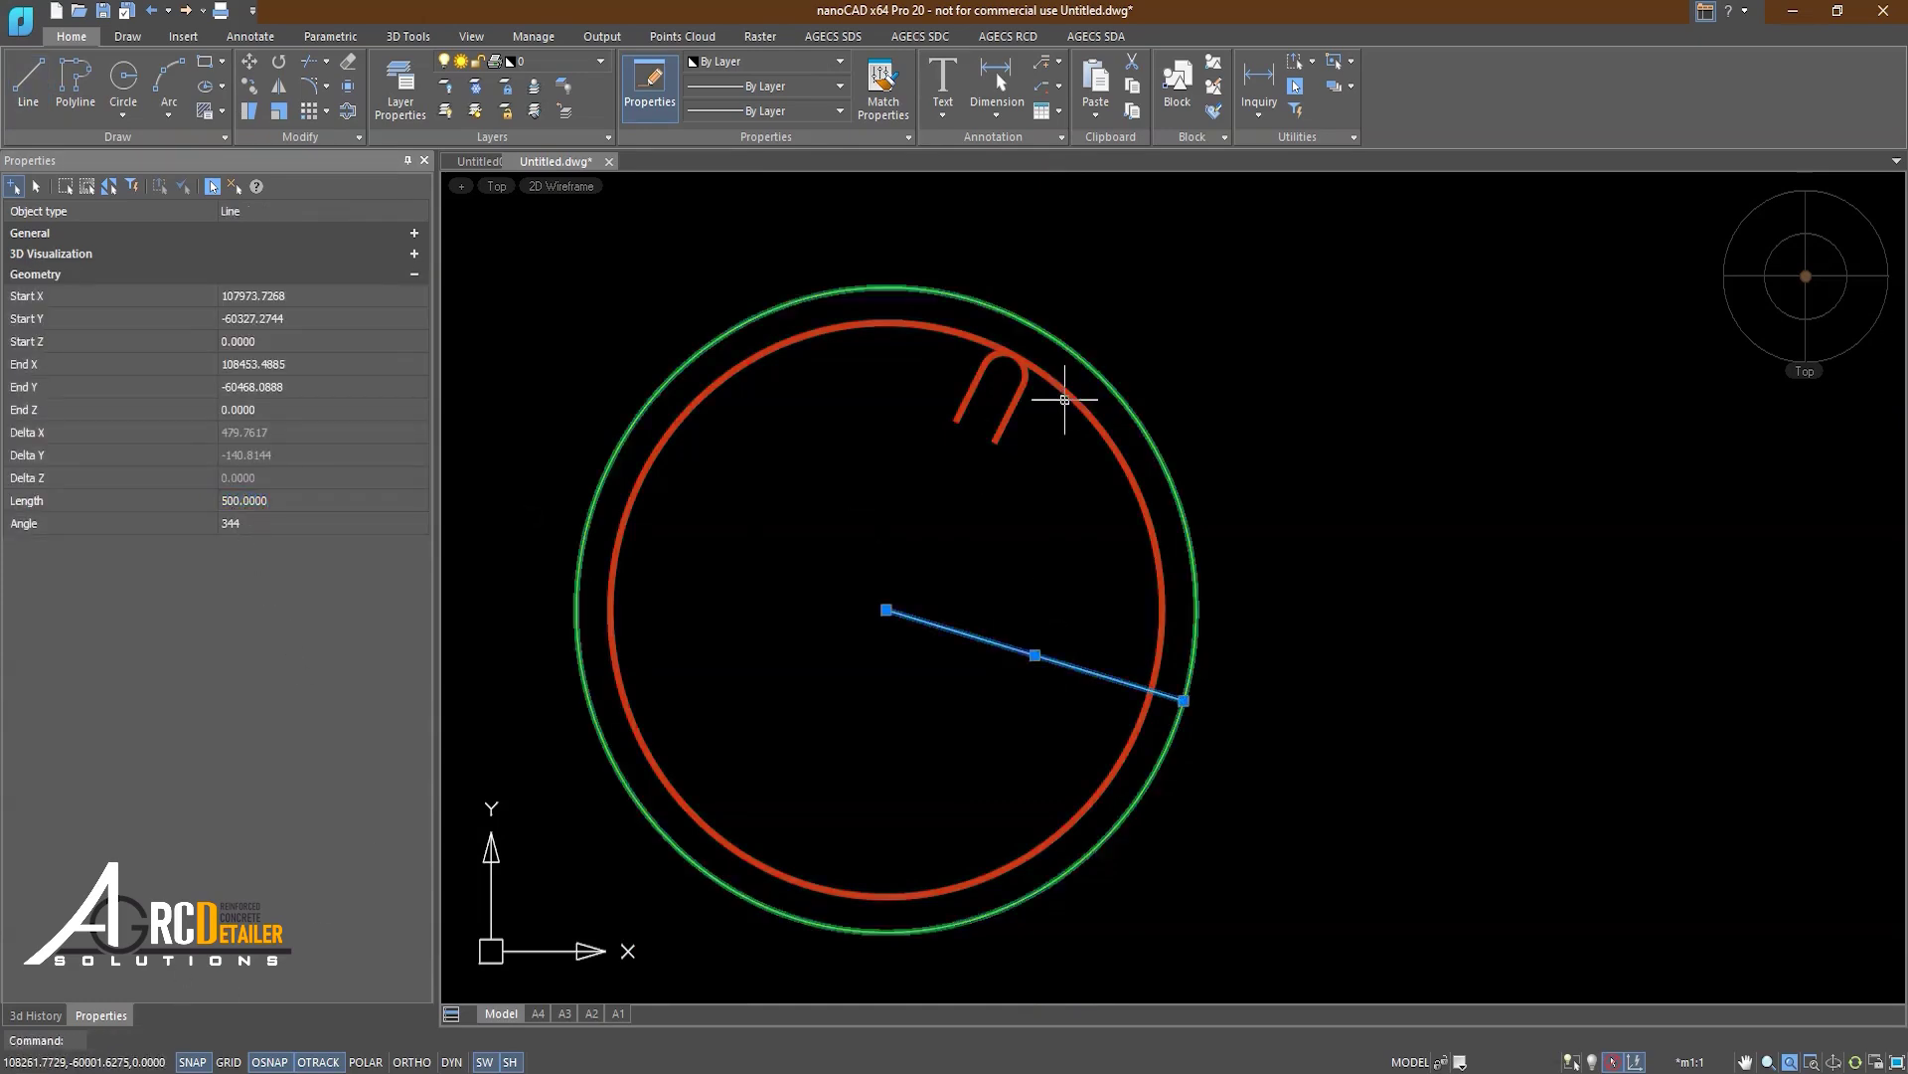
key(Escape)
Step: Move the circular rebar's hook clockwise along its layer boundary to the upper-right part of the circle using the rebar's boundary grip
click(1013, 408)
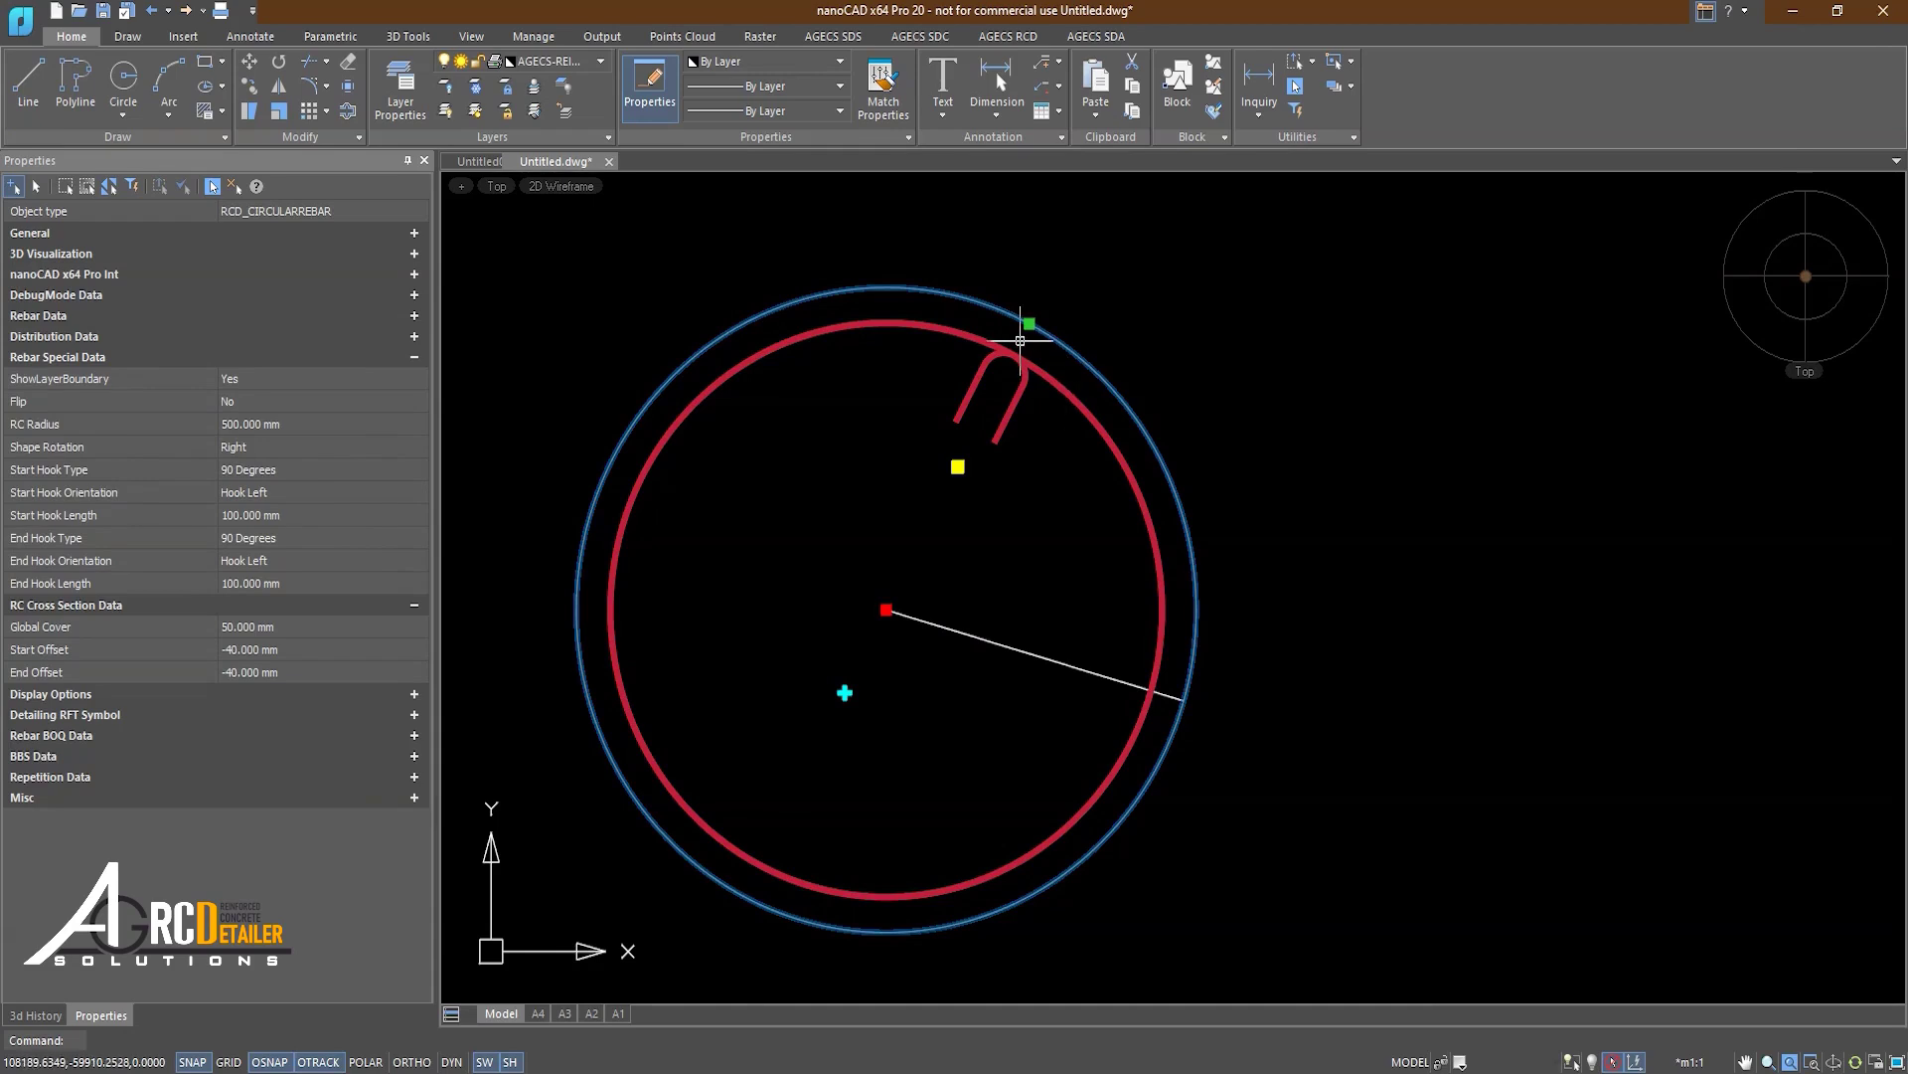
click(1029, 323)
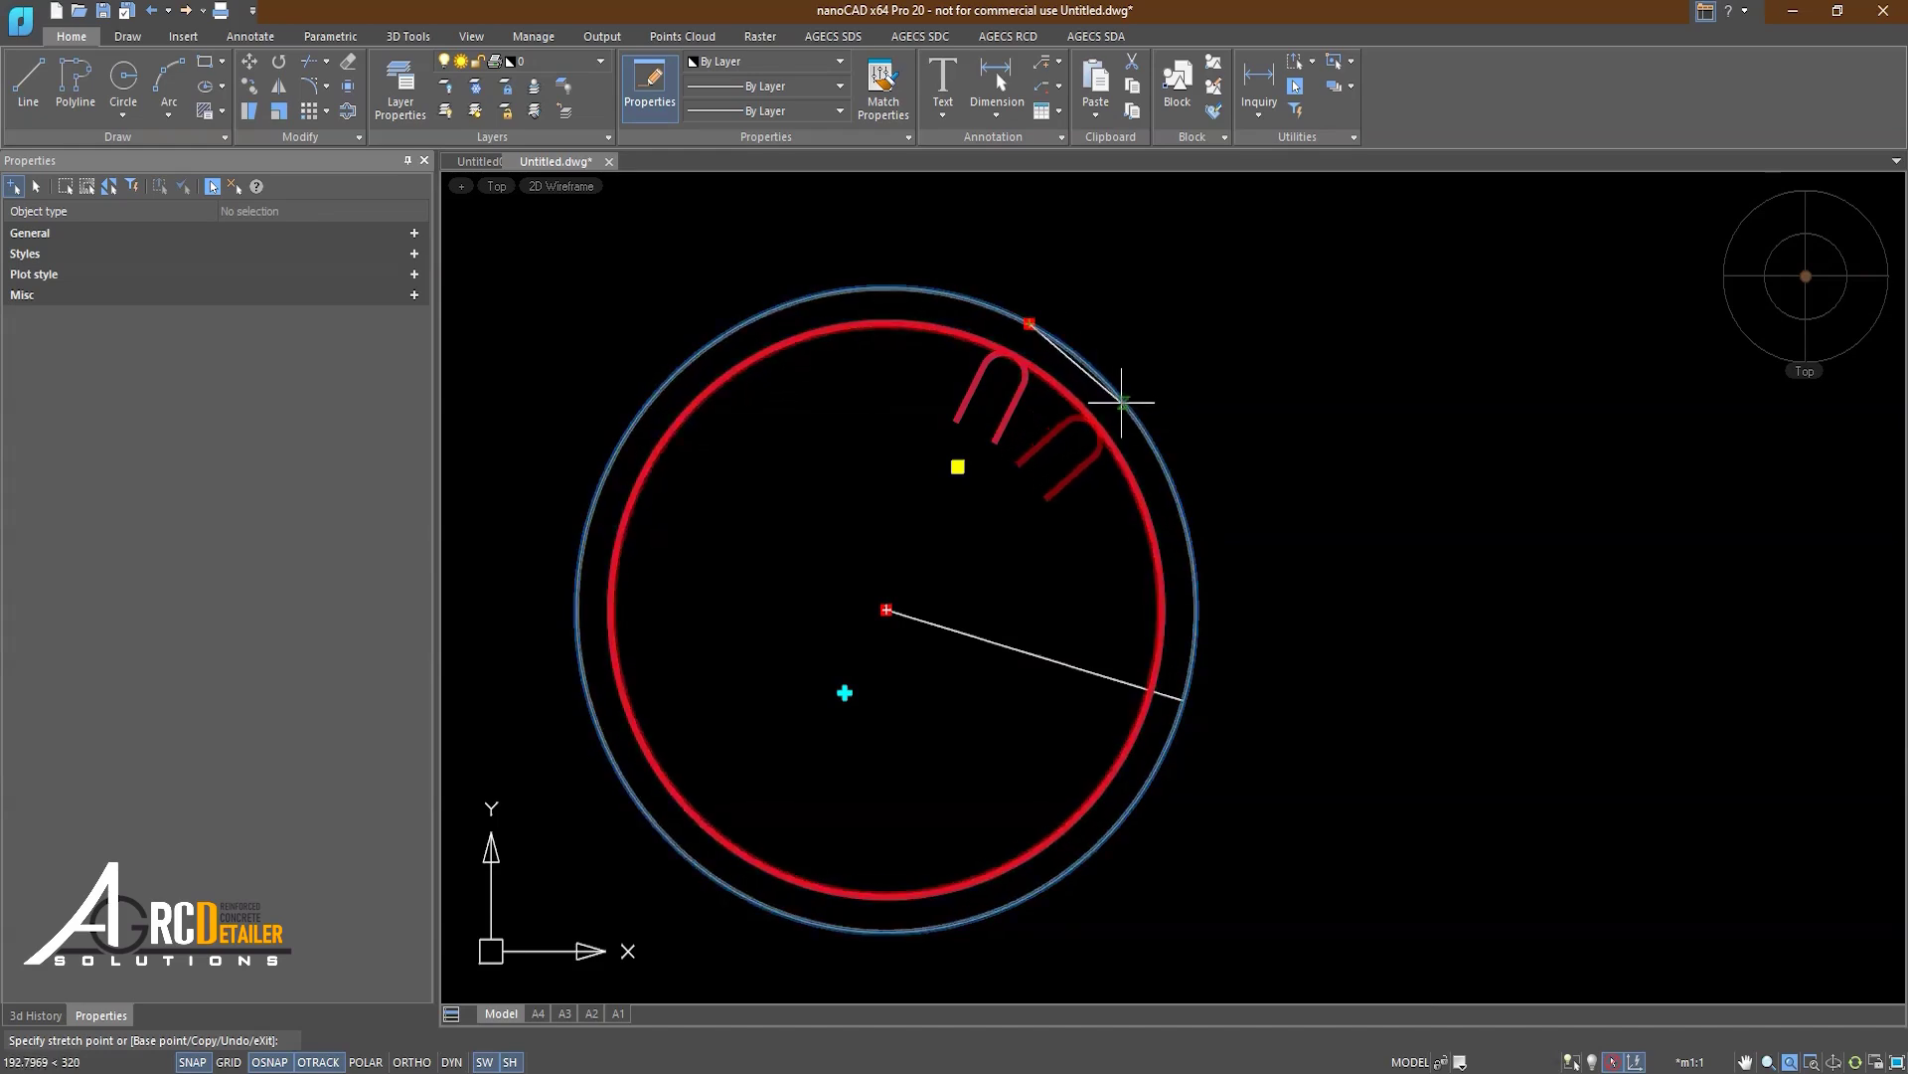
click(1057, 342)
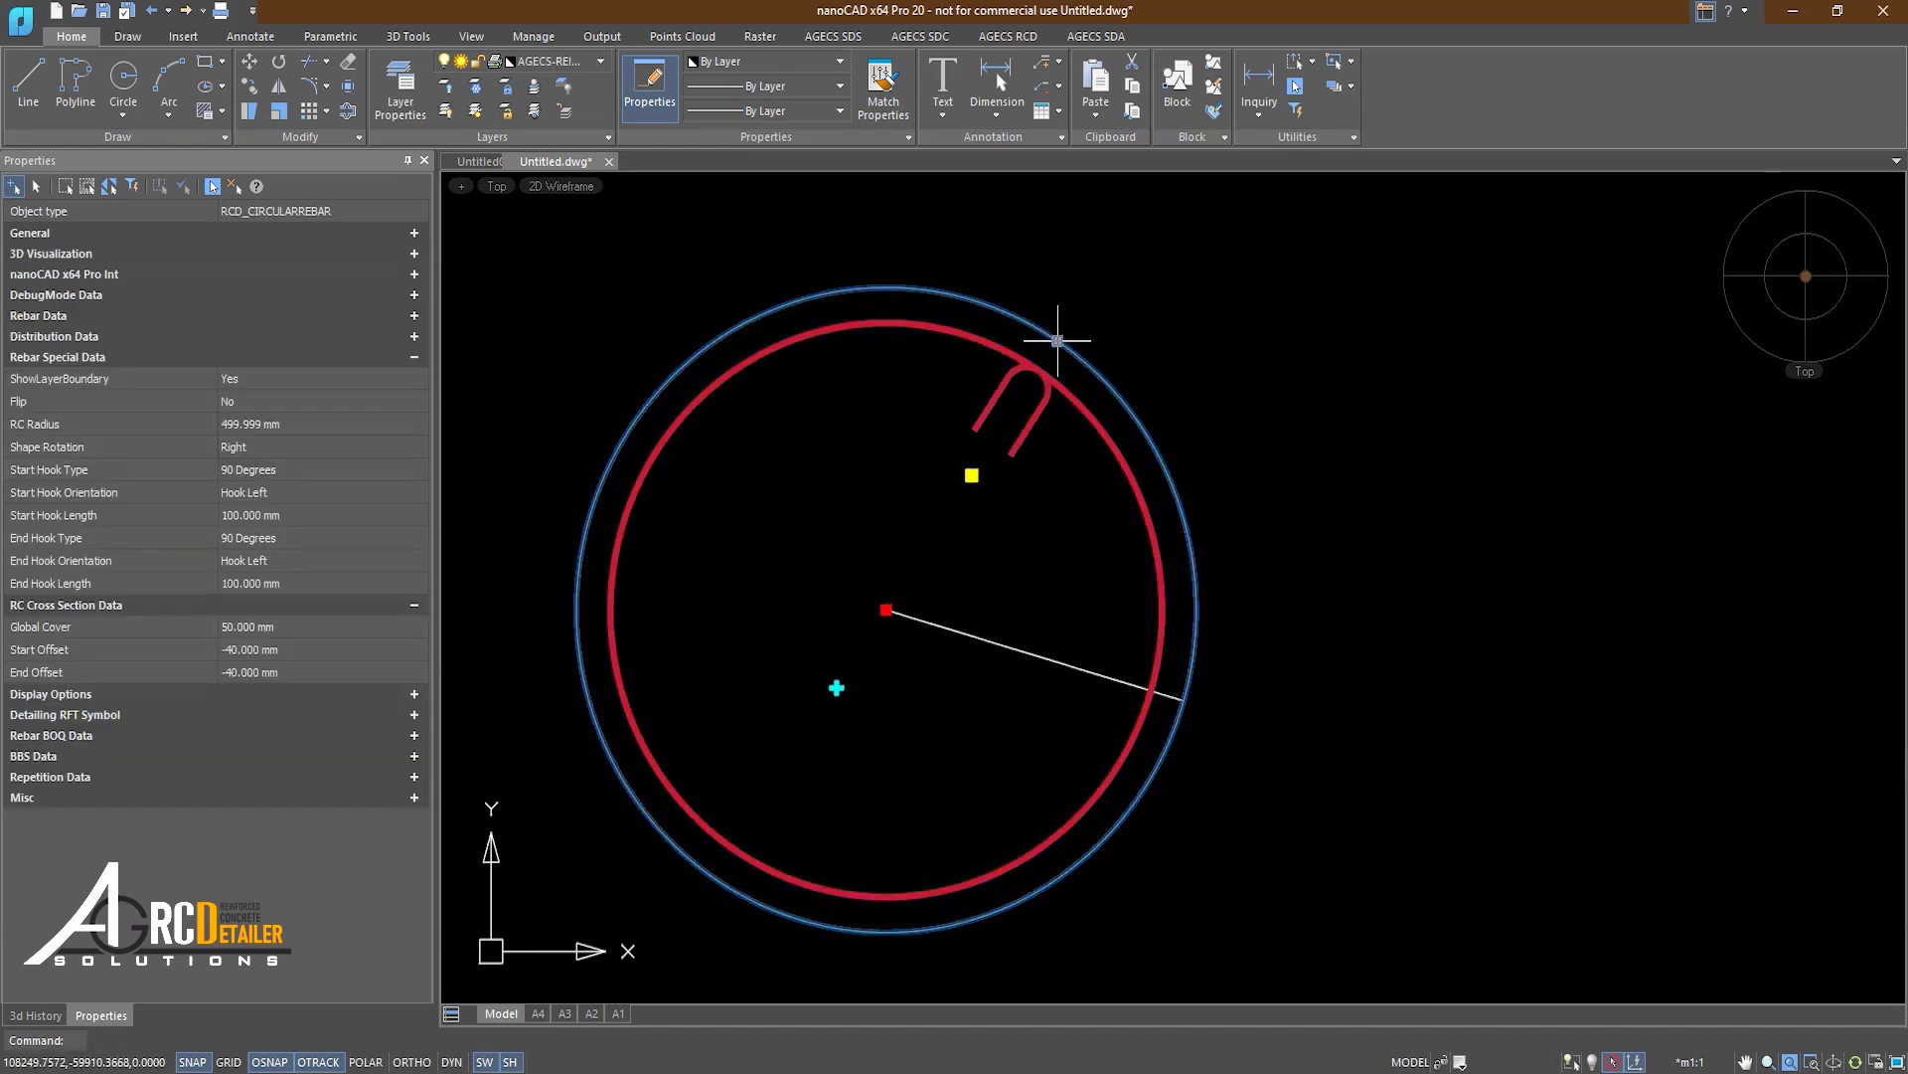
click(1057, 342)
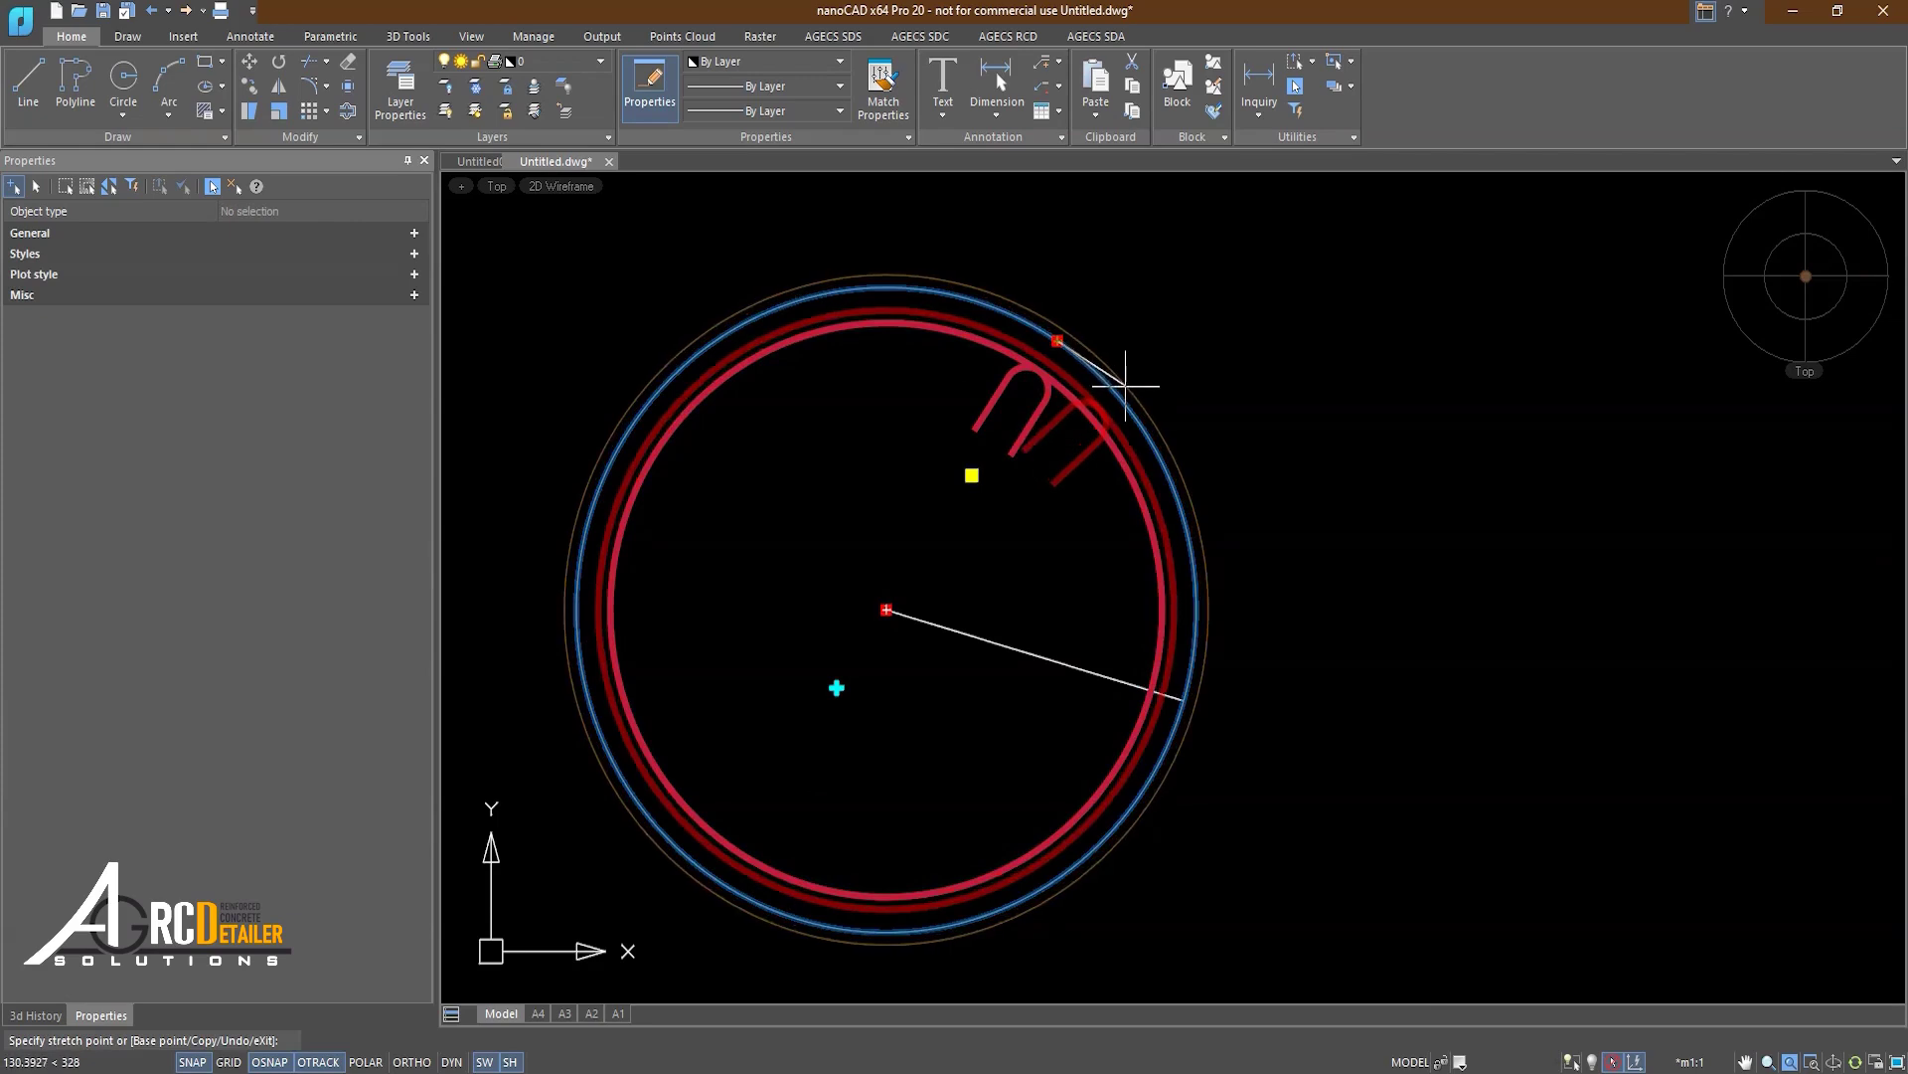
click(1134, 416)
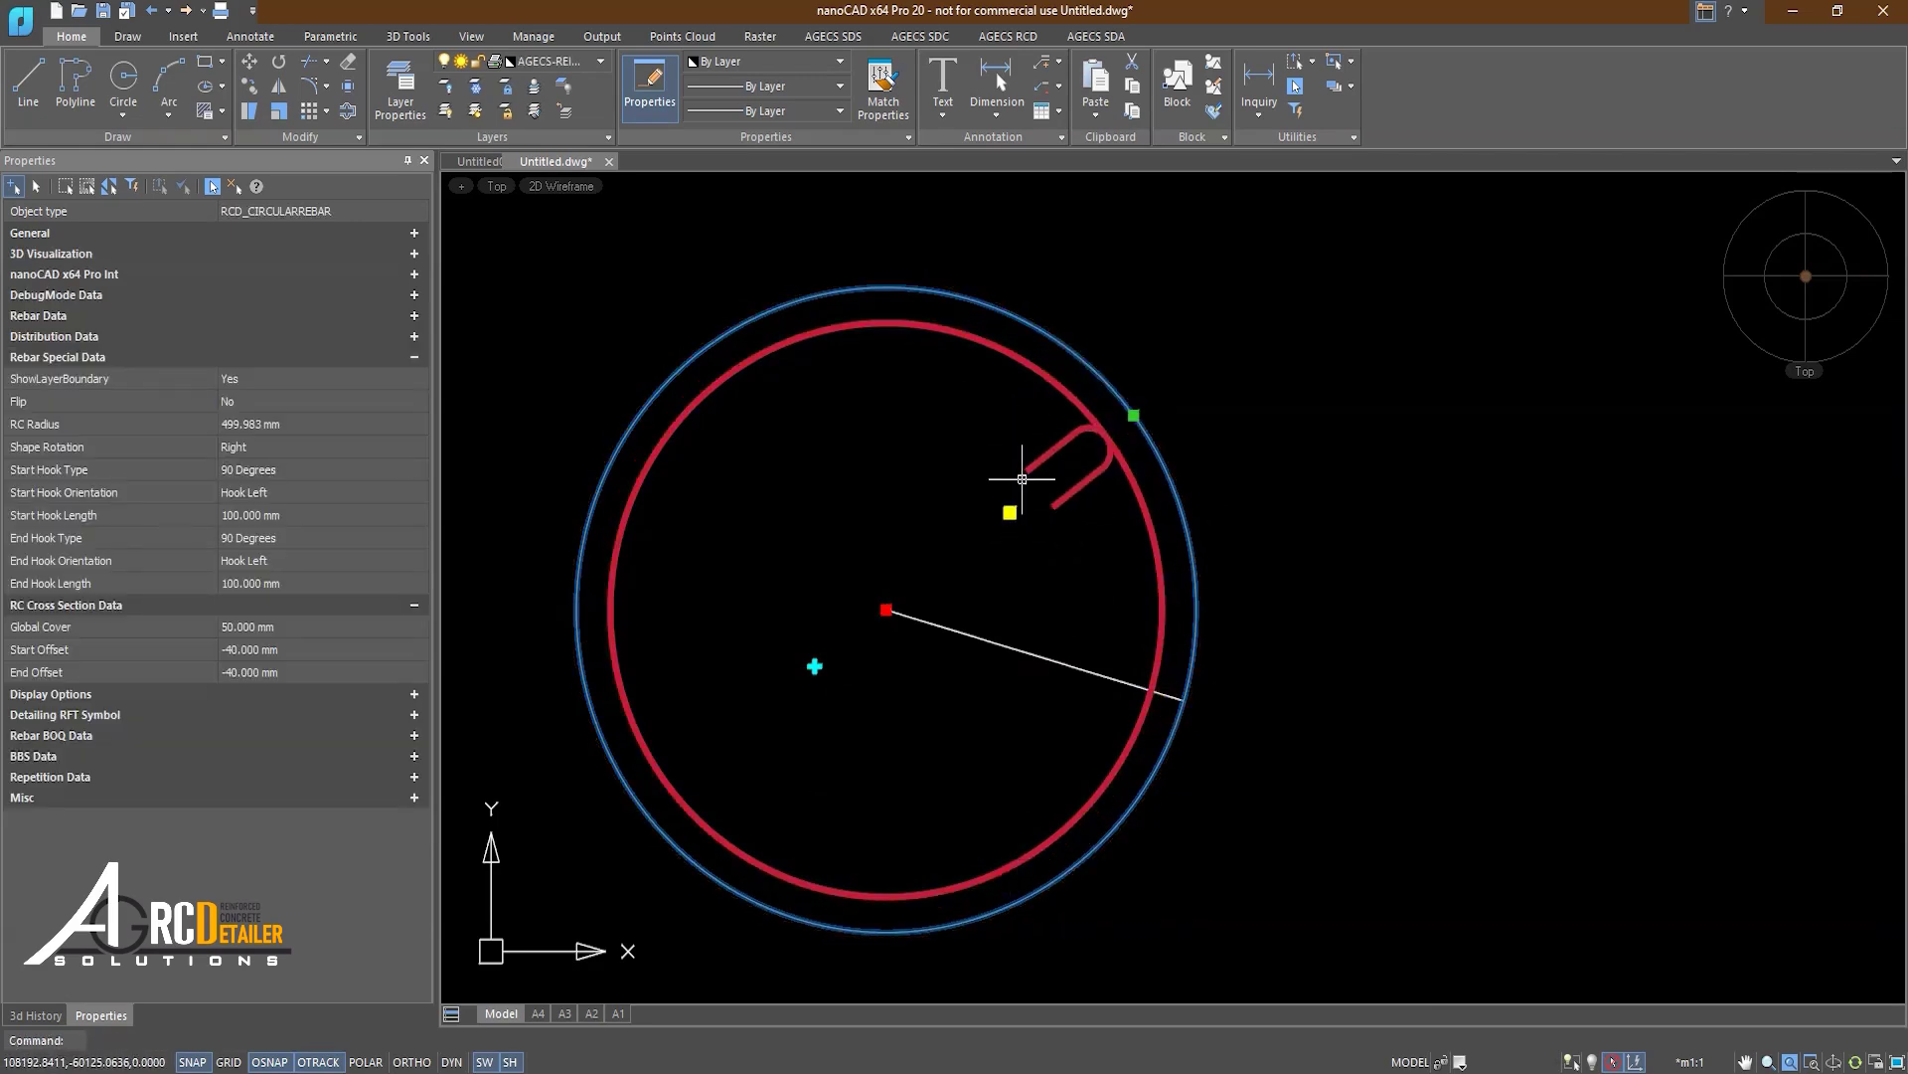
middle_drag(1024, 472, 988, 481)
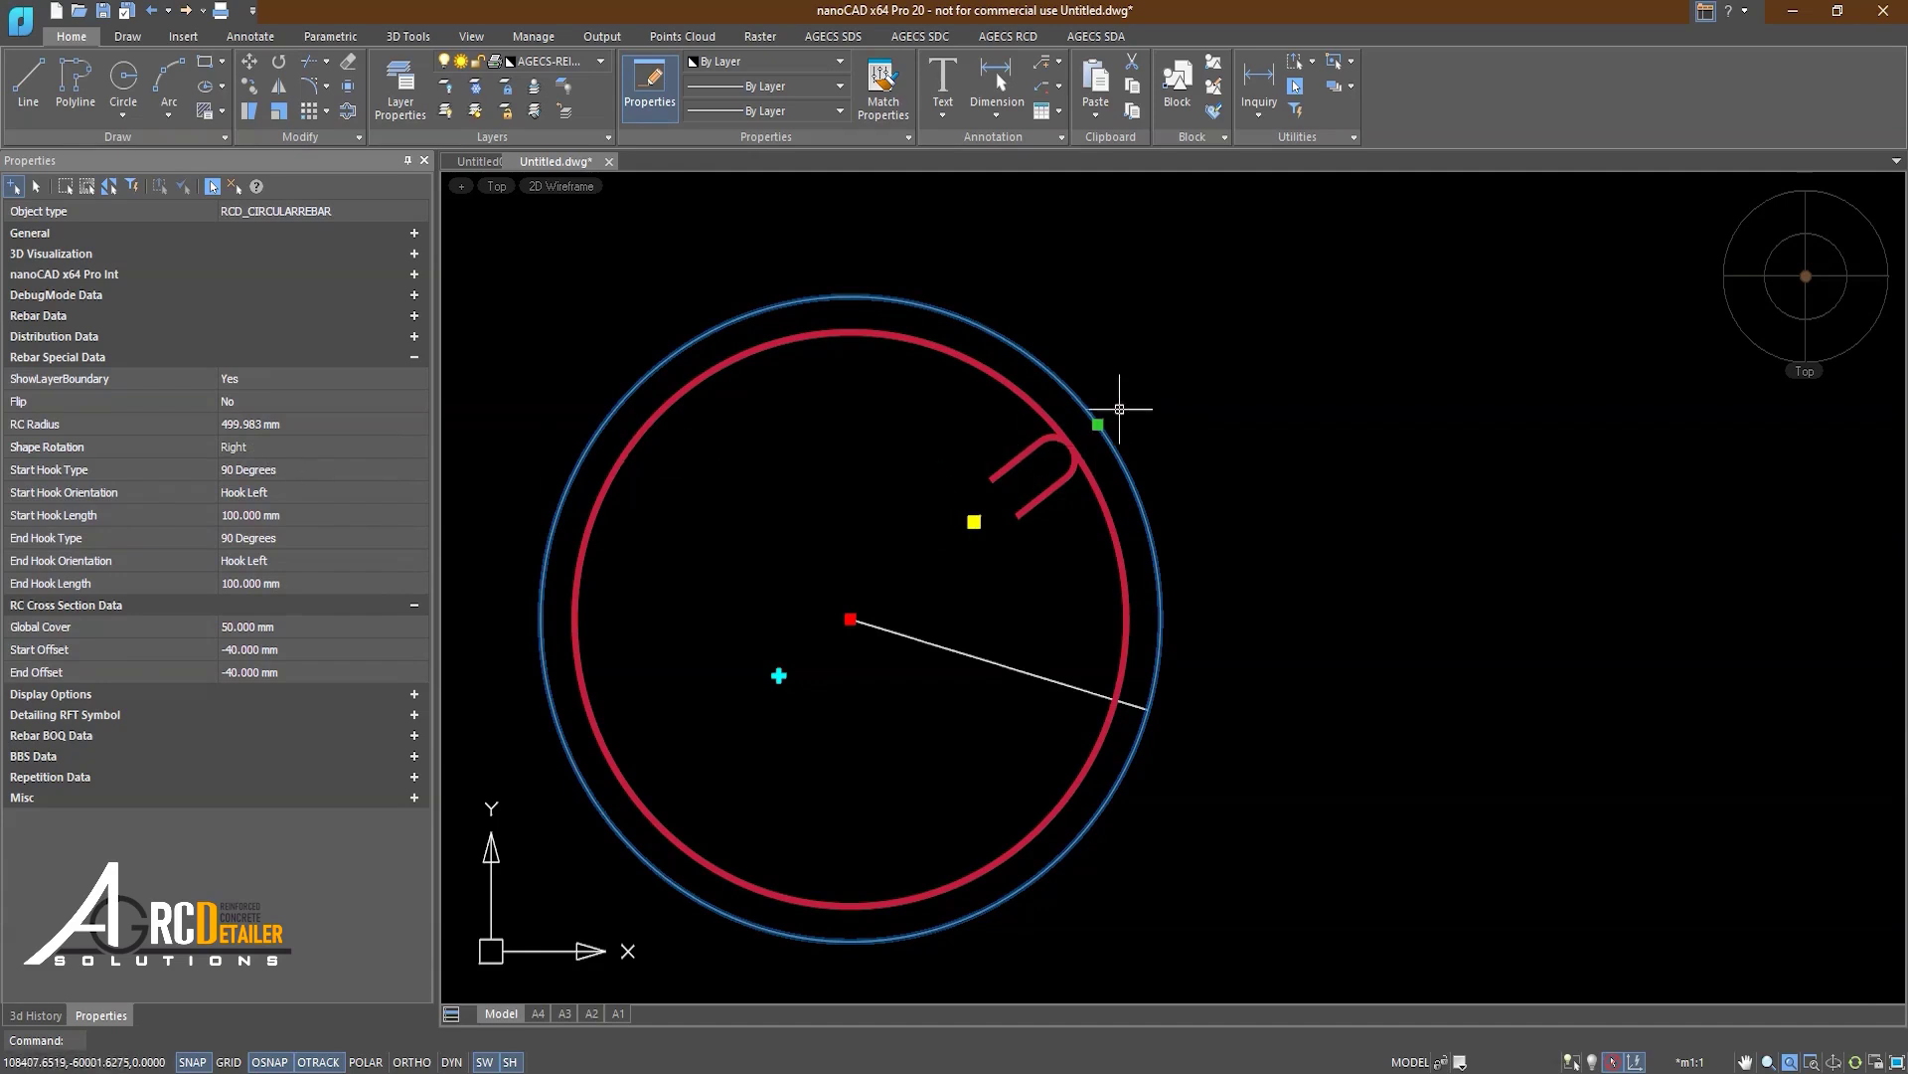
Step: Try different Shape Rotation options on the circular rebar, finishing with Left
click(233, 452)
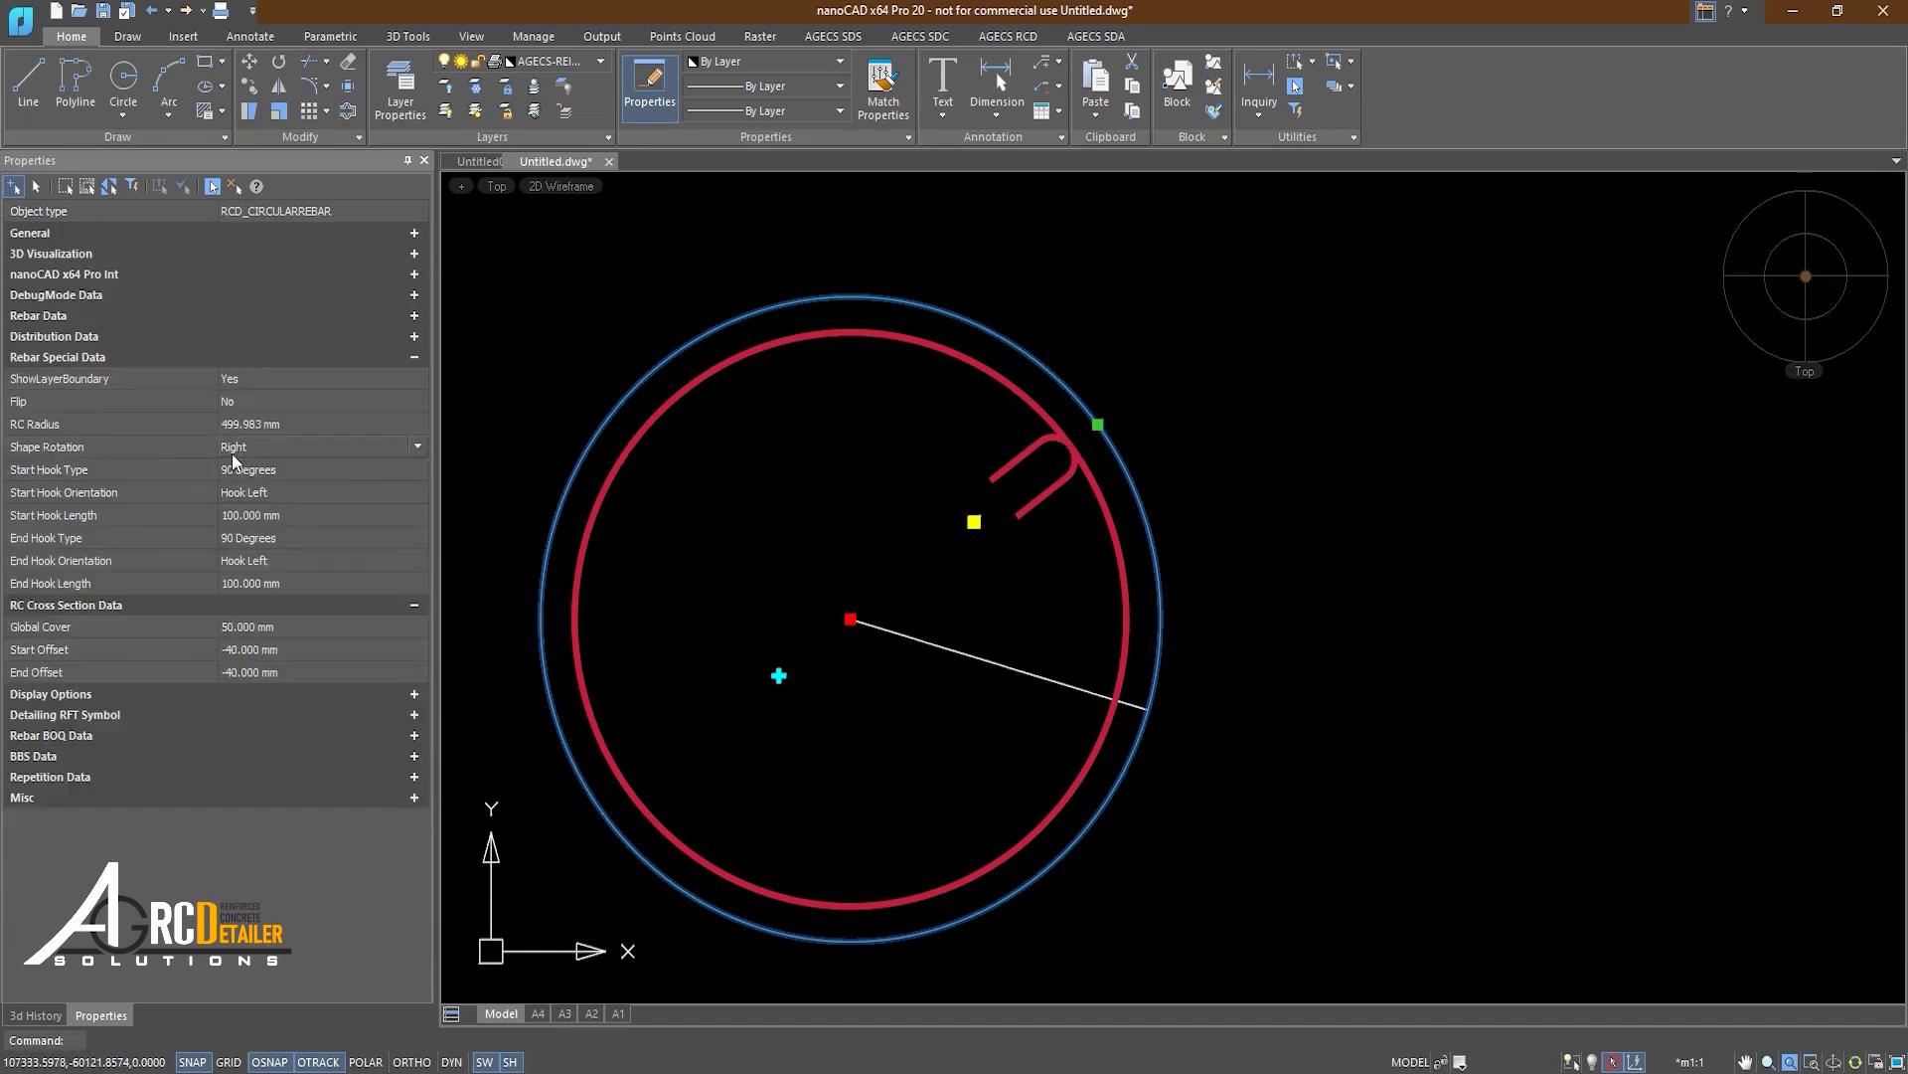
click(246, 450)
click(253, 467)
click(272, 455)
click(260, 504)
click(264, 452)
click(249, 523)
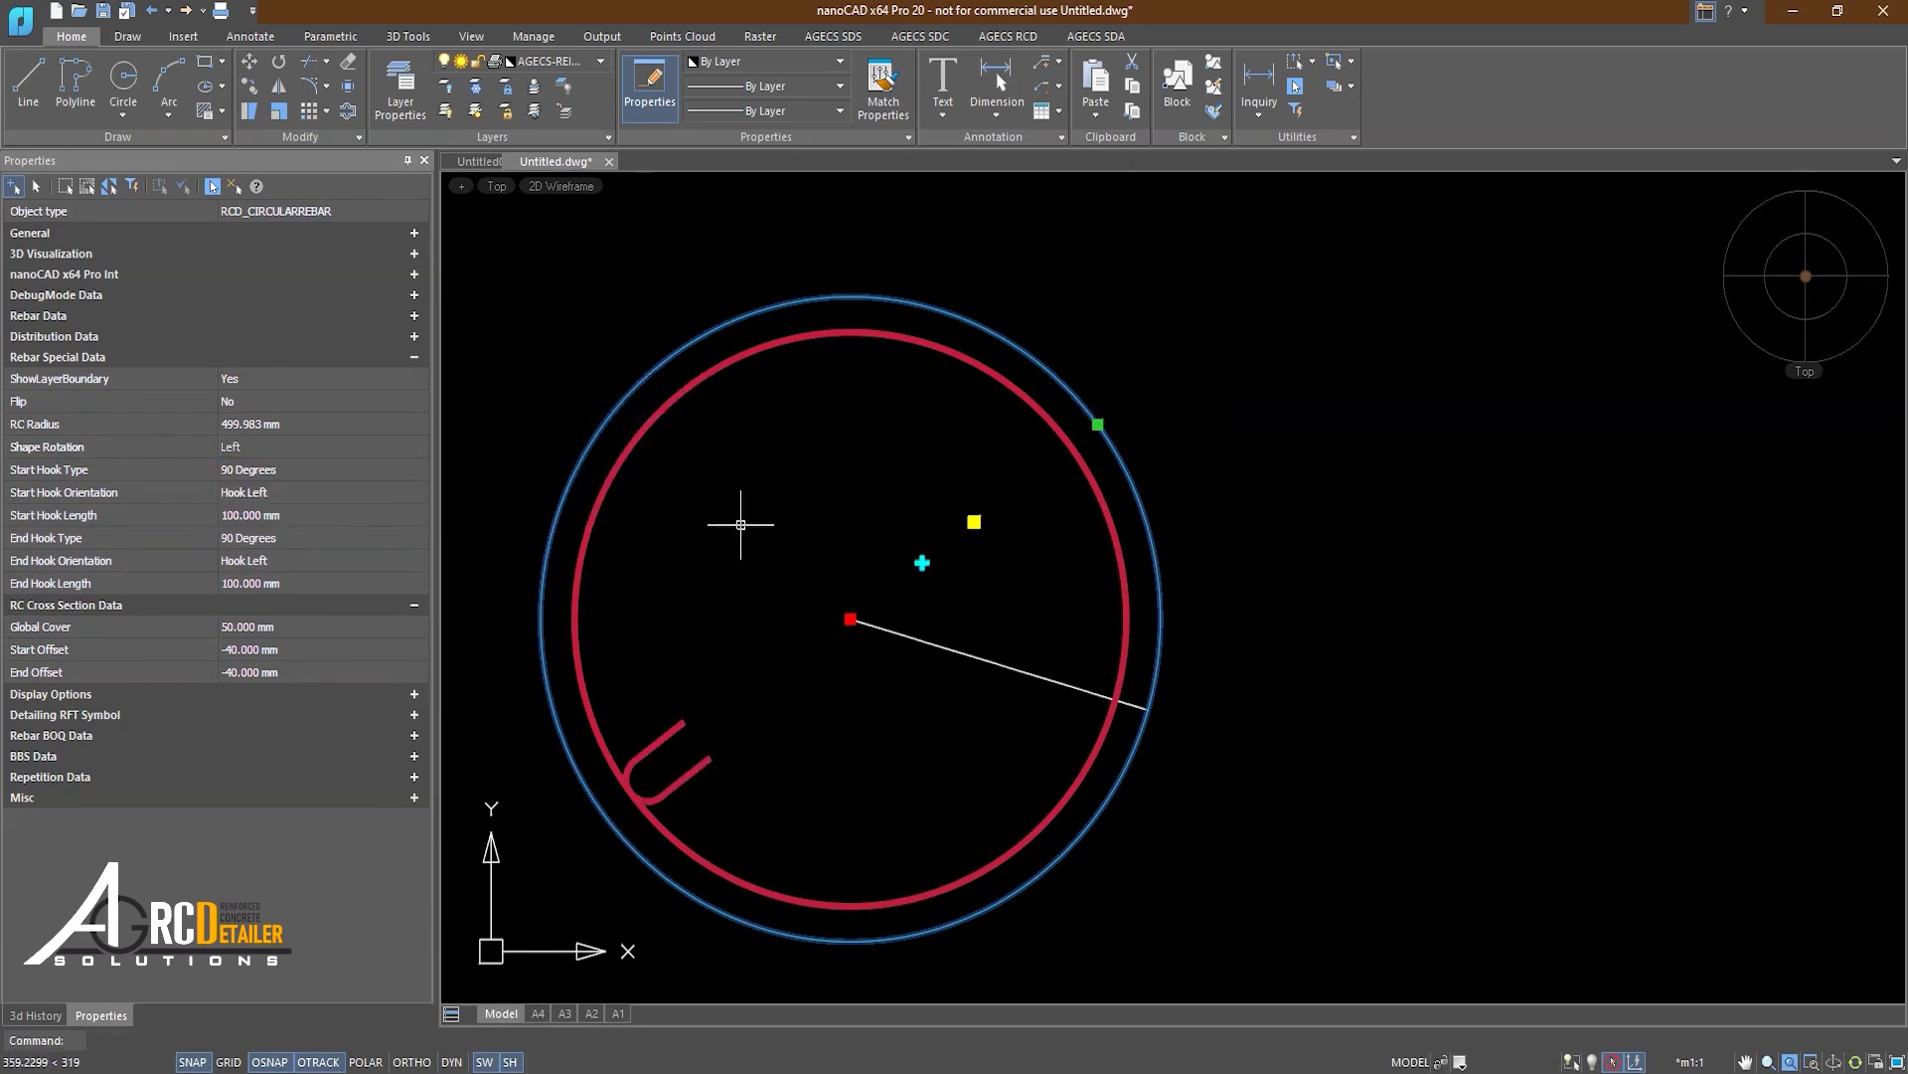
click(945, 264)
click(1176, 481)
click(930, 697)
click(1155, 865)
click(480, 666)
click(804, 851)
Step: Set the circular rebar's Shape Rotation to Up
click(250, 448)
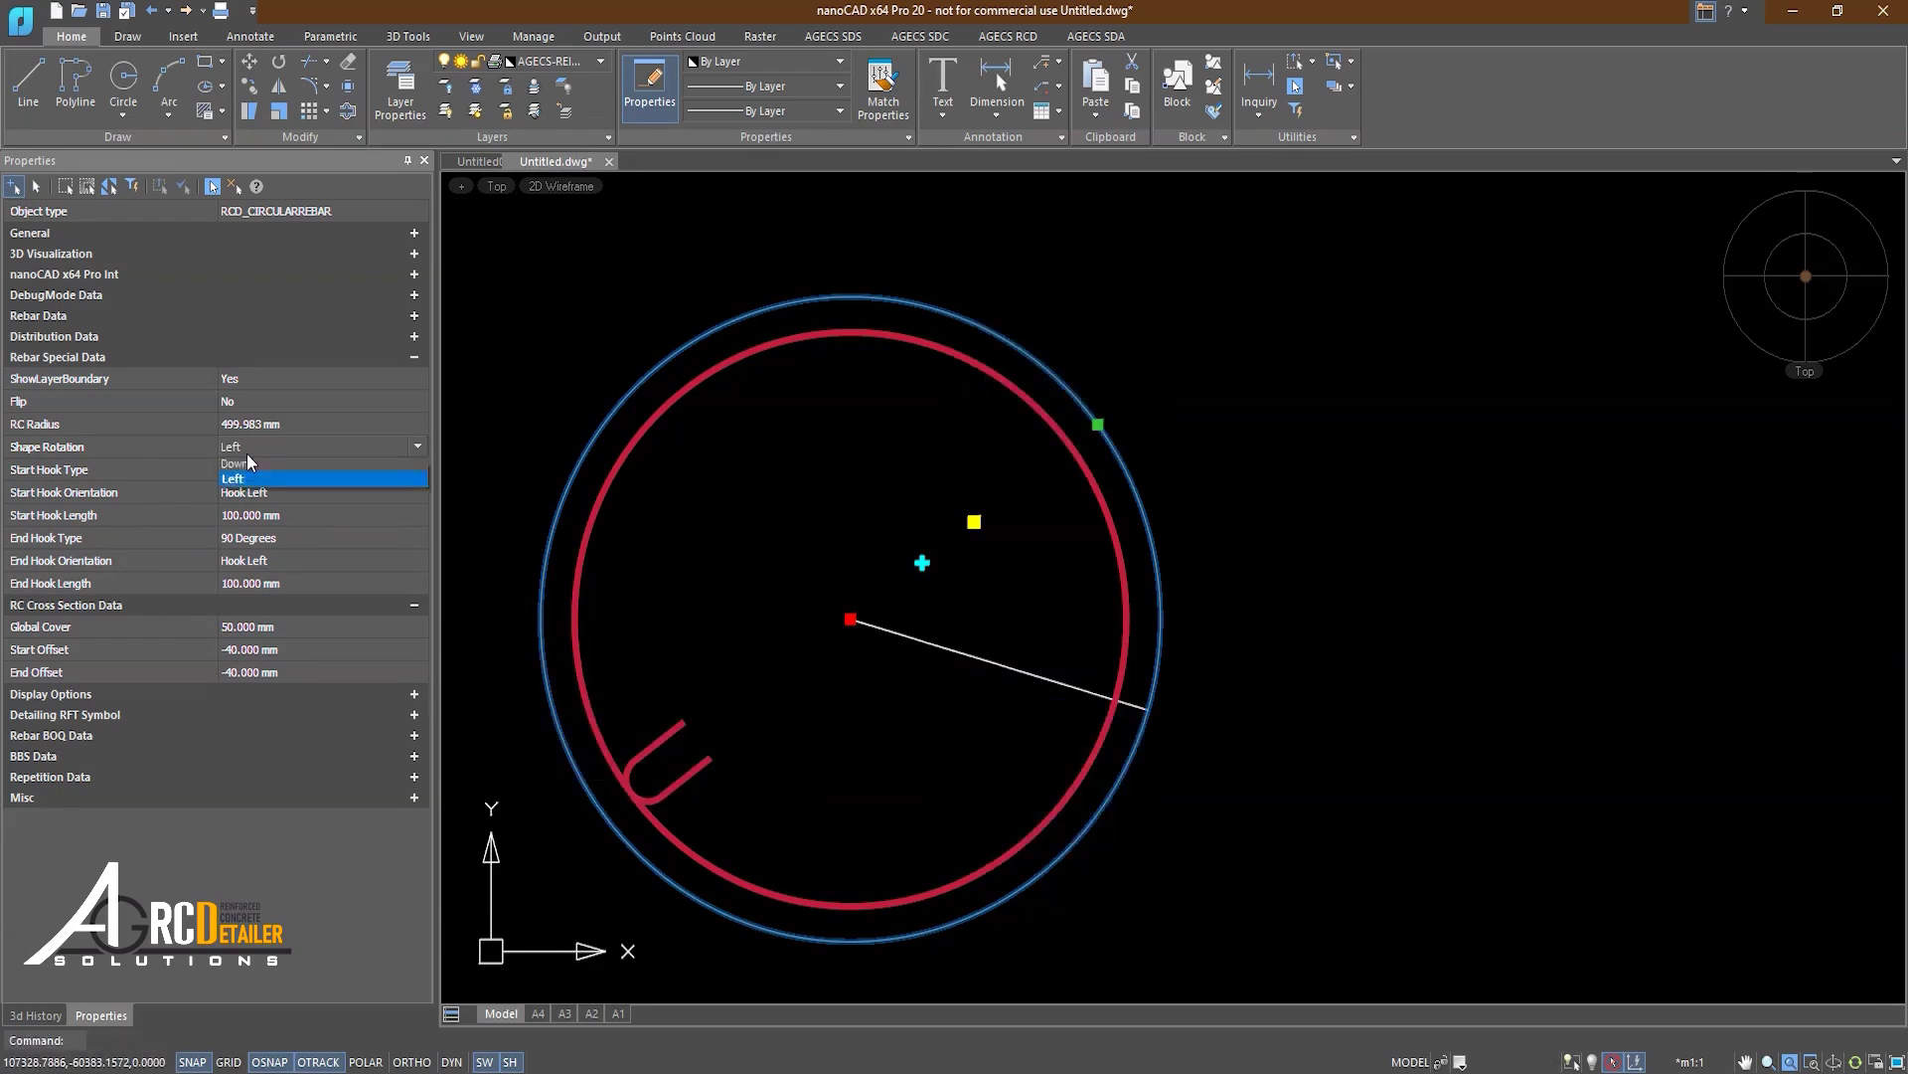
click(248, 475)
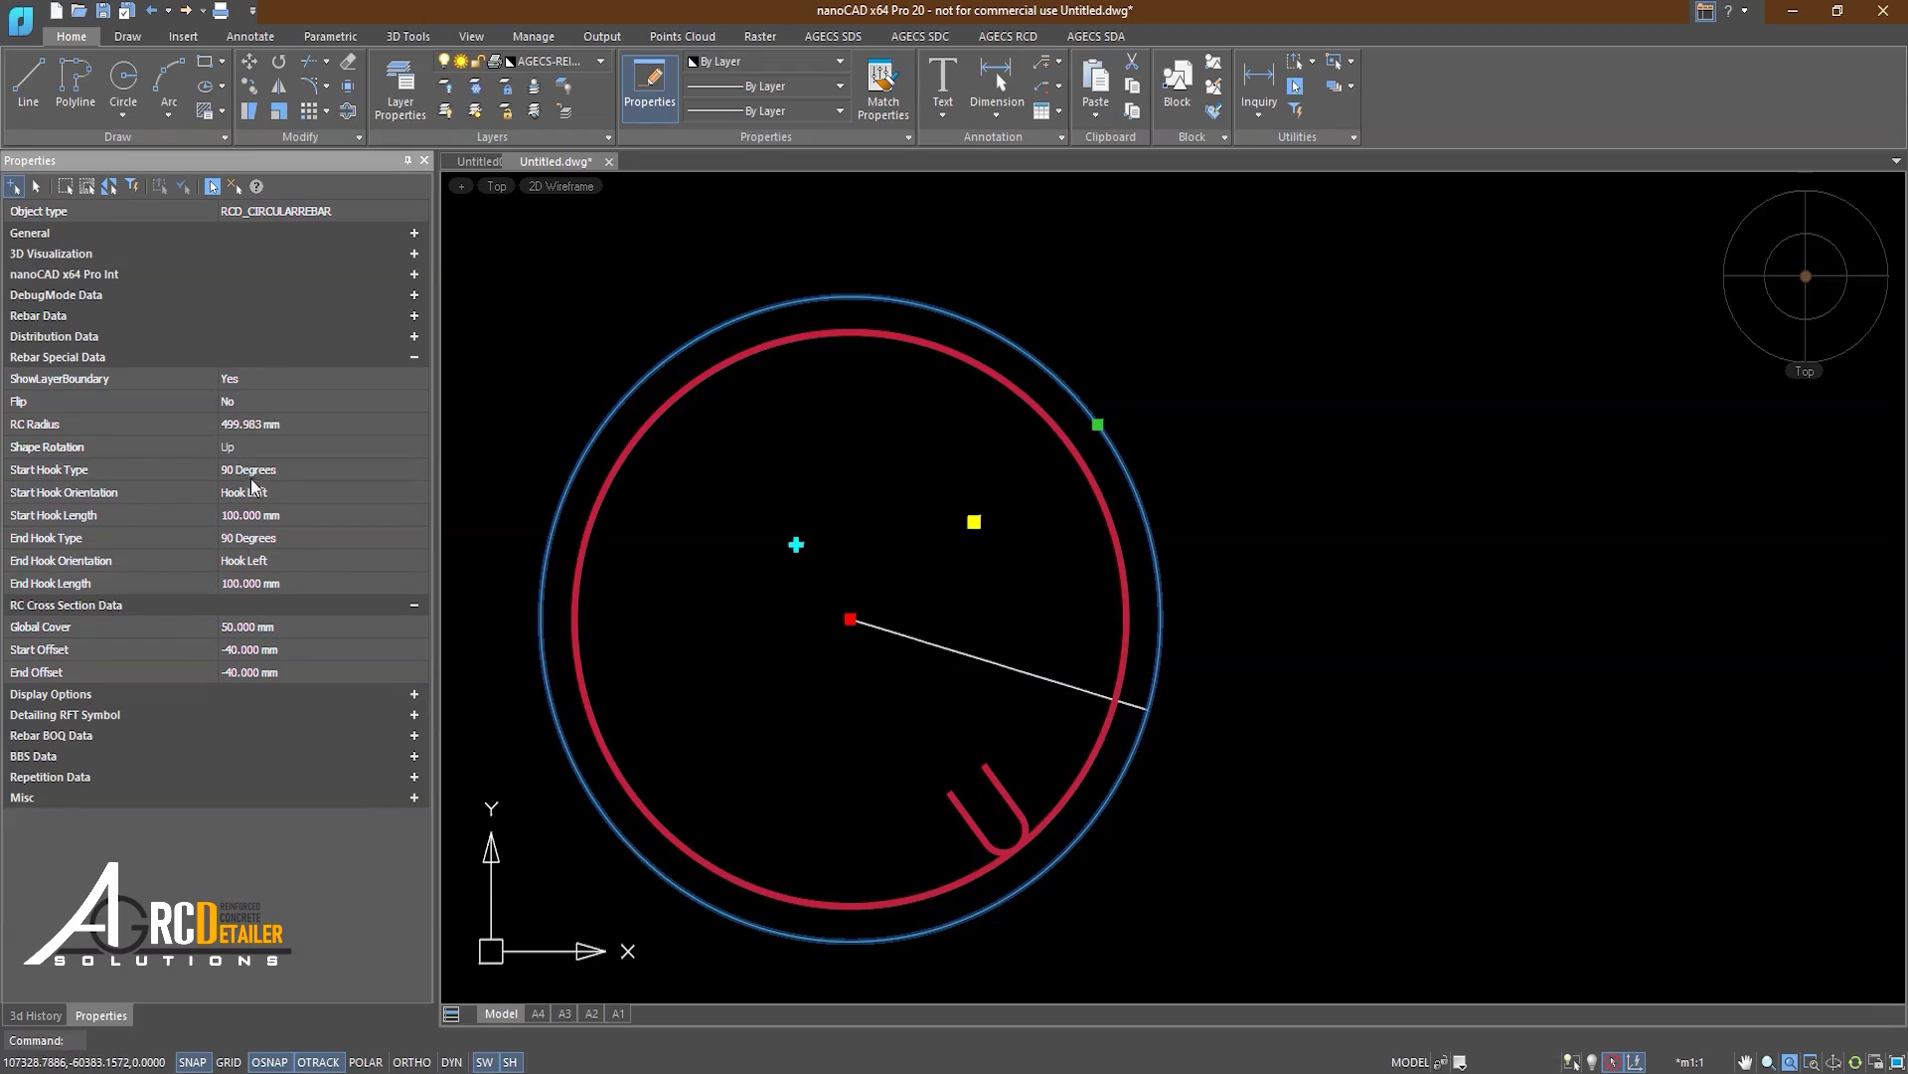
Step: Try the Start Hook Type as None and 45 Degrees, and return it to 90 Degrees with Hook Left orientation
click(254, 470)
click(238, 488)
click(254, 493)
click(254, 494)
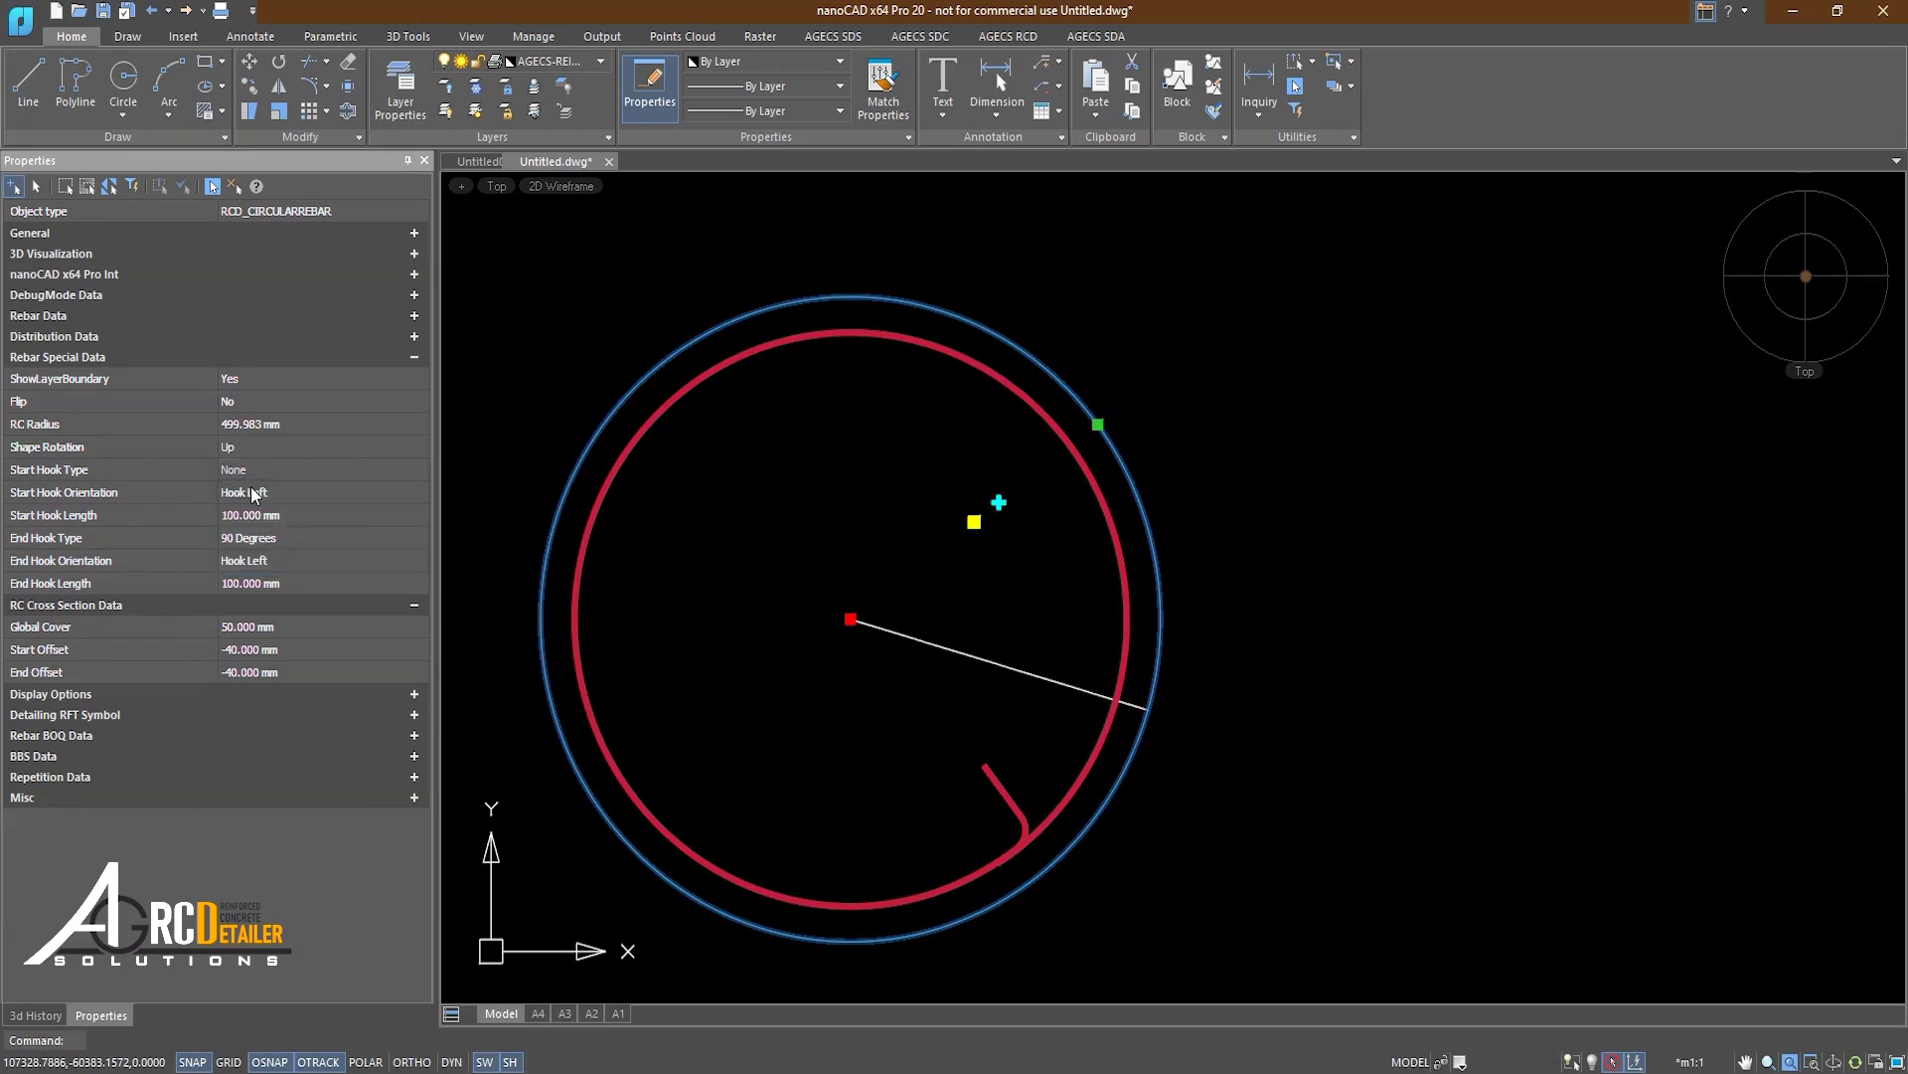
click(244, 475)
click(249, 507)
click(249, 494)
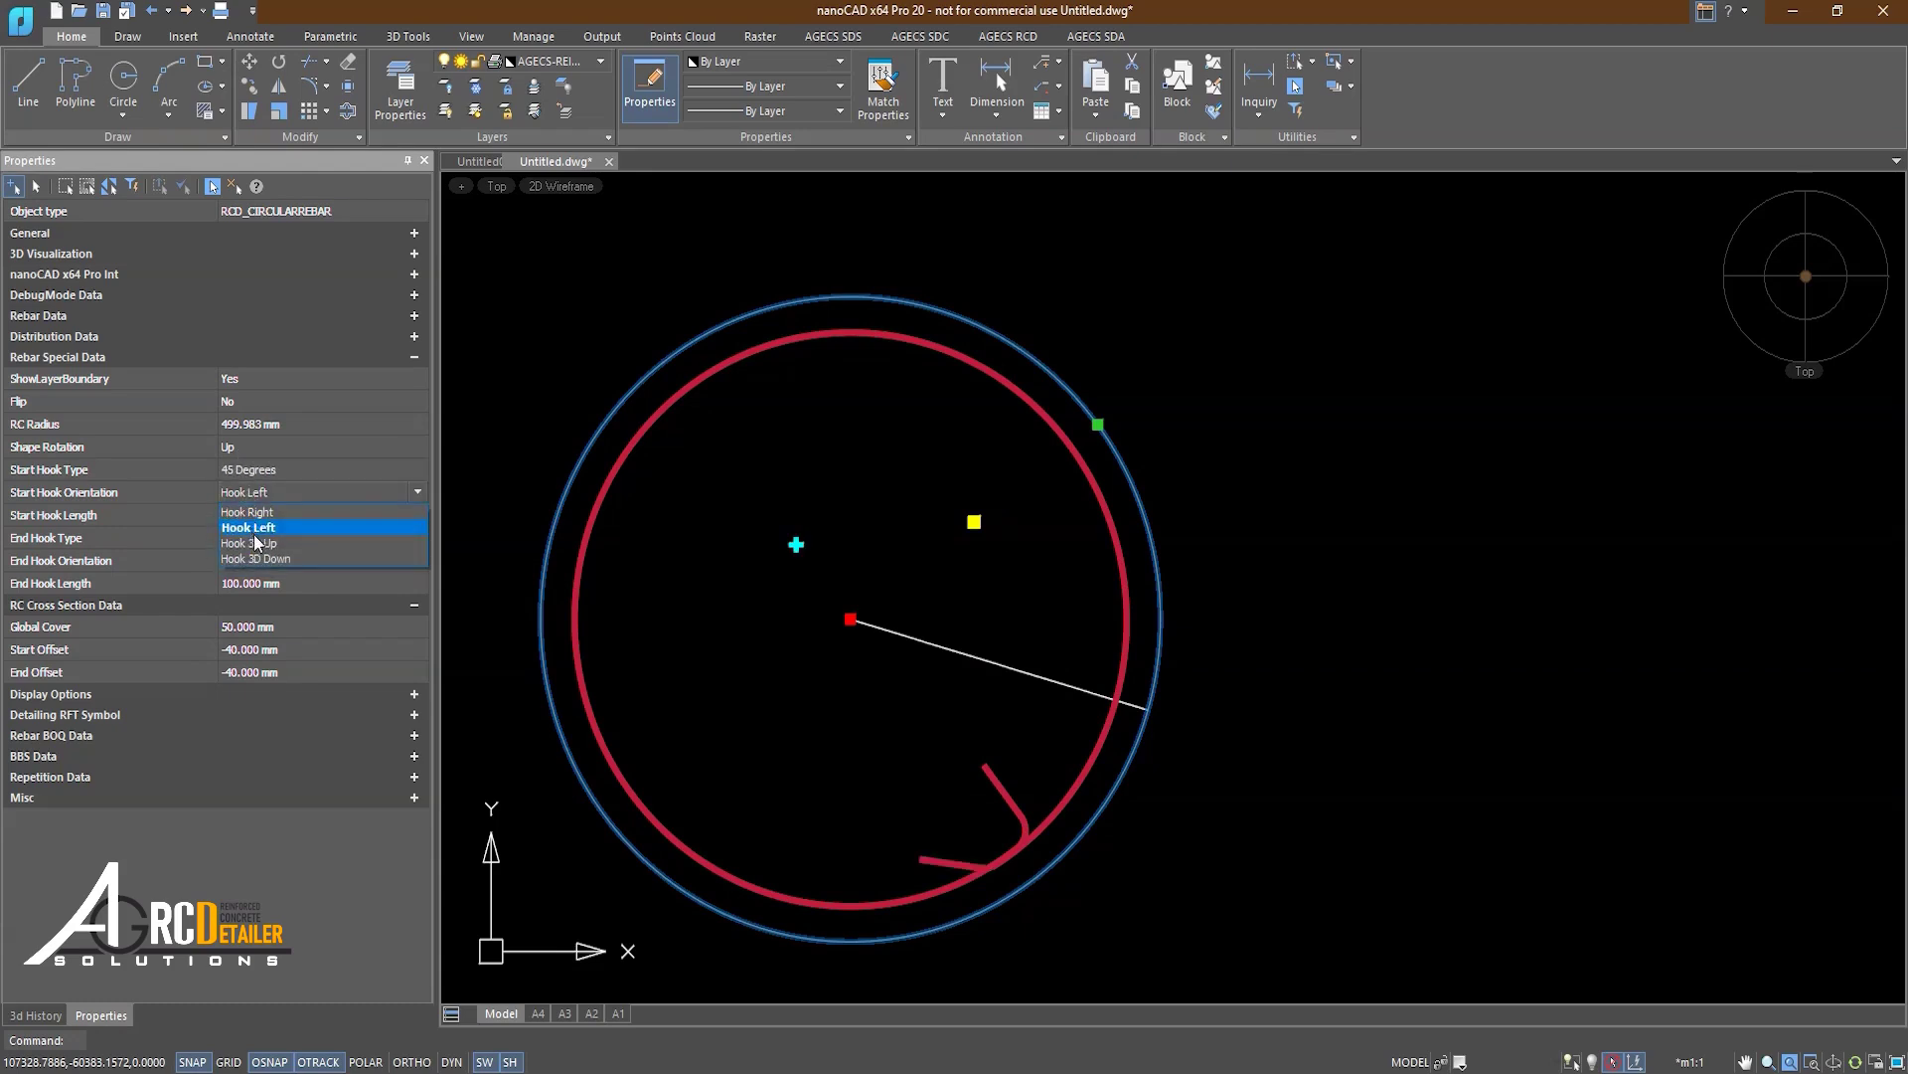
click(250, 527)
click(255, 473)
click(256, 524)
Step: Examine the rebar's start and end hooks up close and review the available Start Hook Type options
click(946, 737)
click(1055, 879)
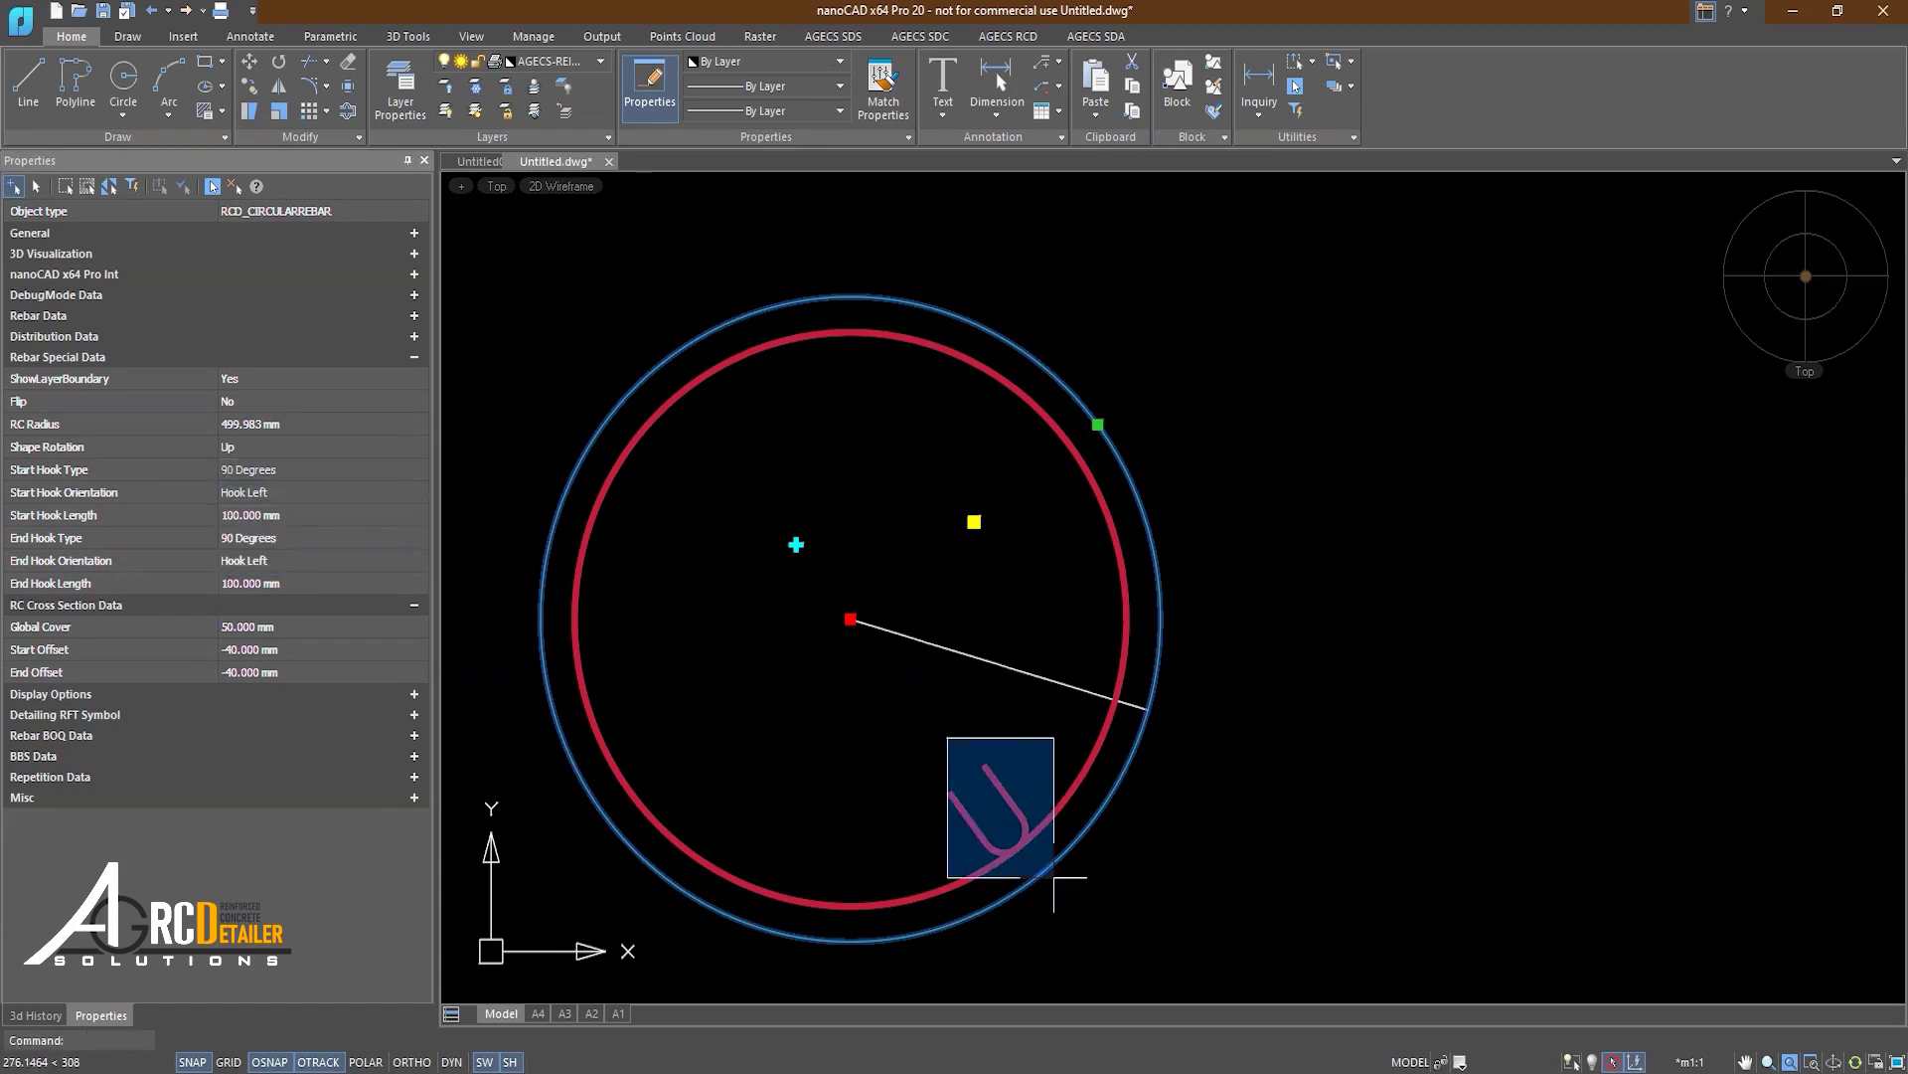
scroll(972, 830, up, 2)
middle_drag(980, 822, 1120, 839)
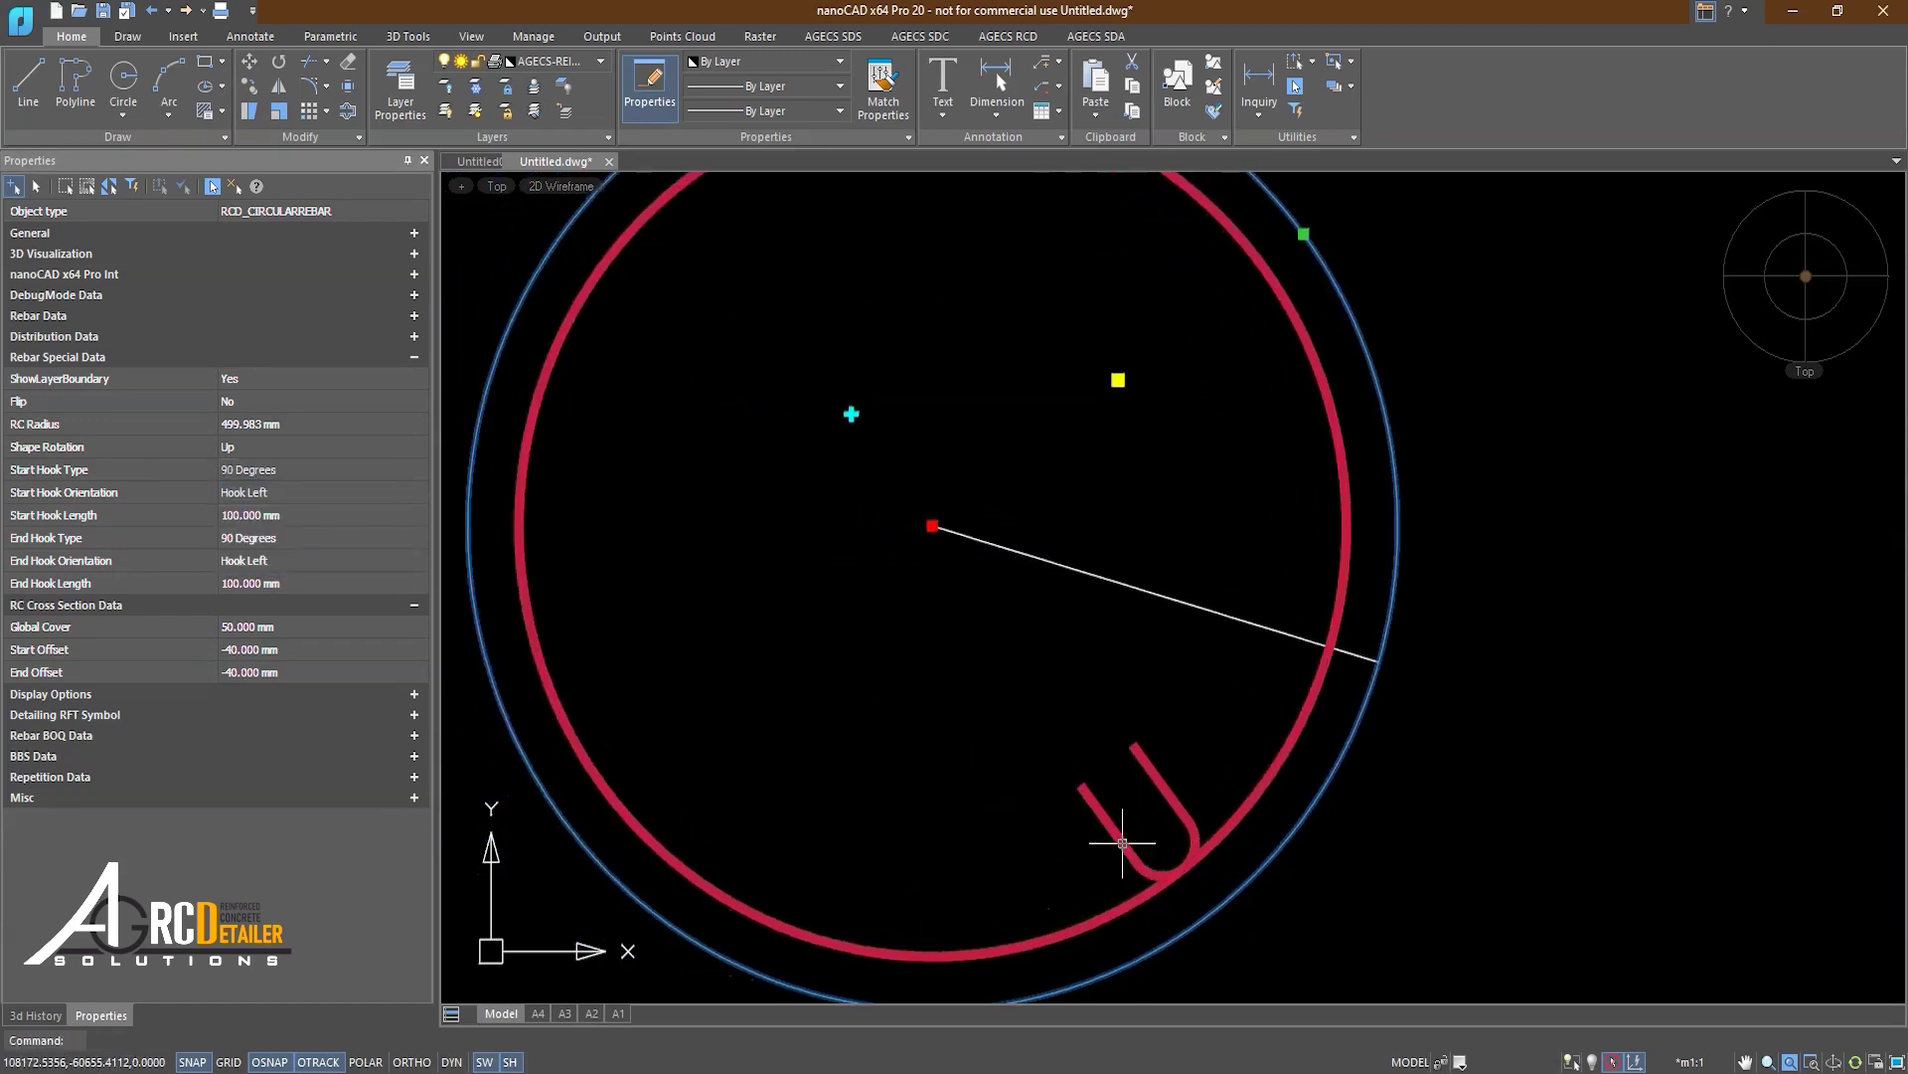
scroll(1113, 835, down, 2)
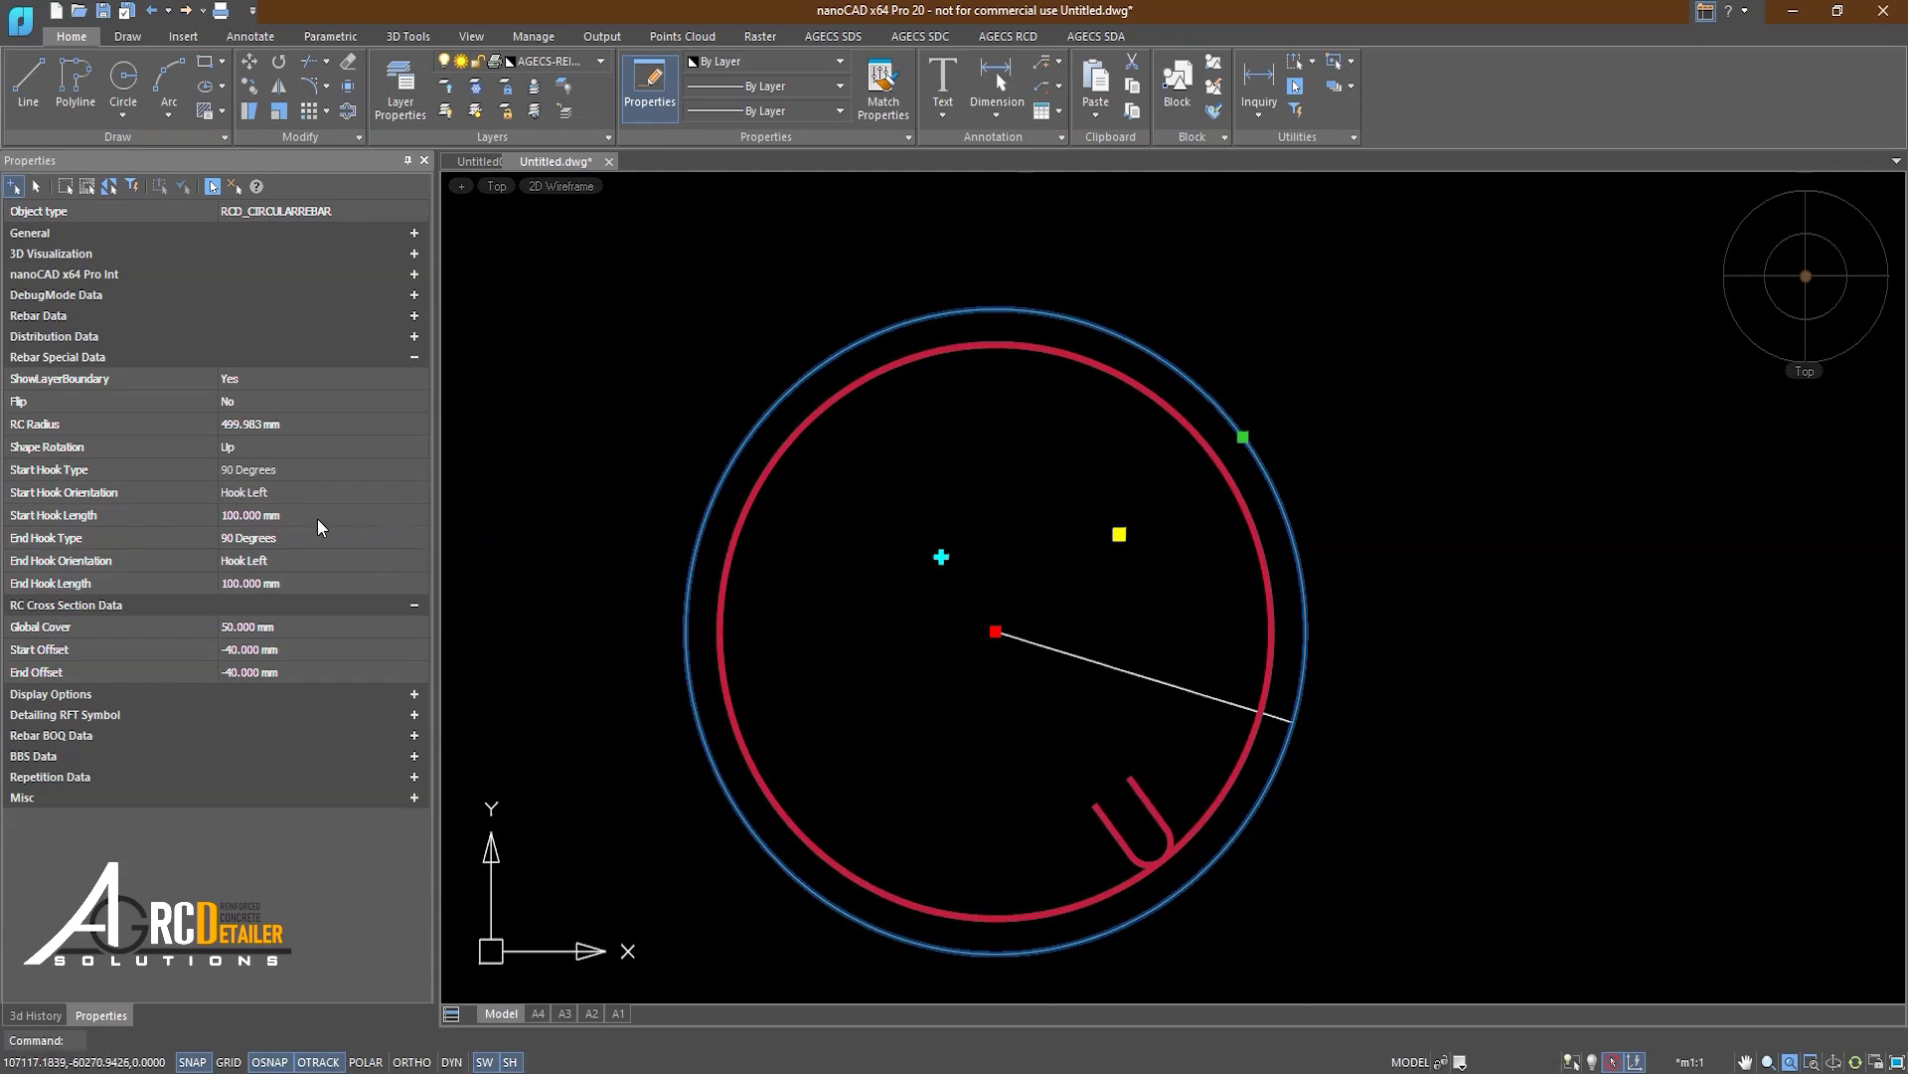
click(252, 477)
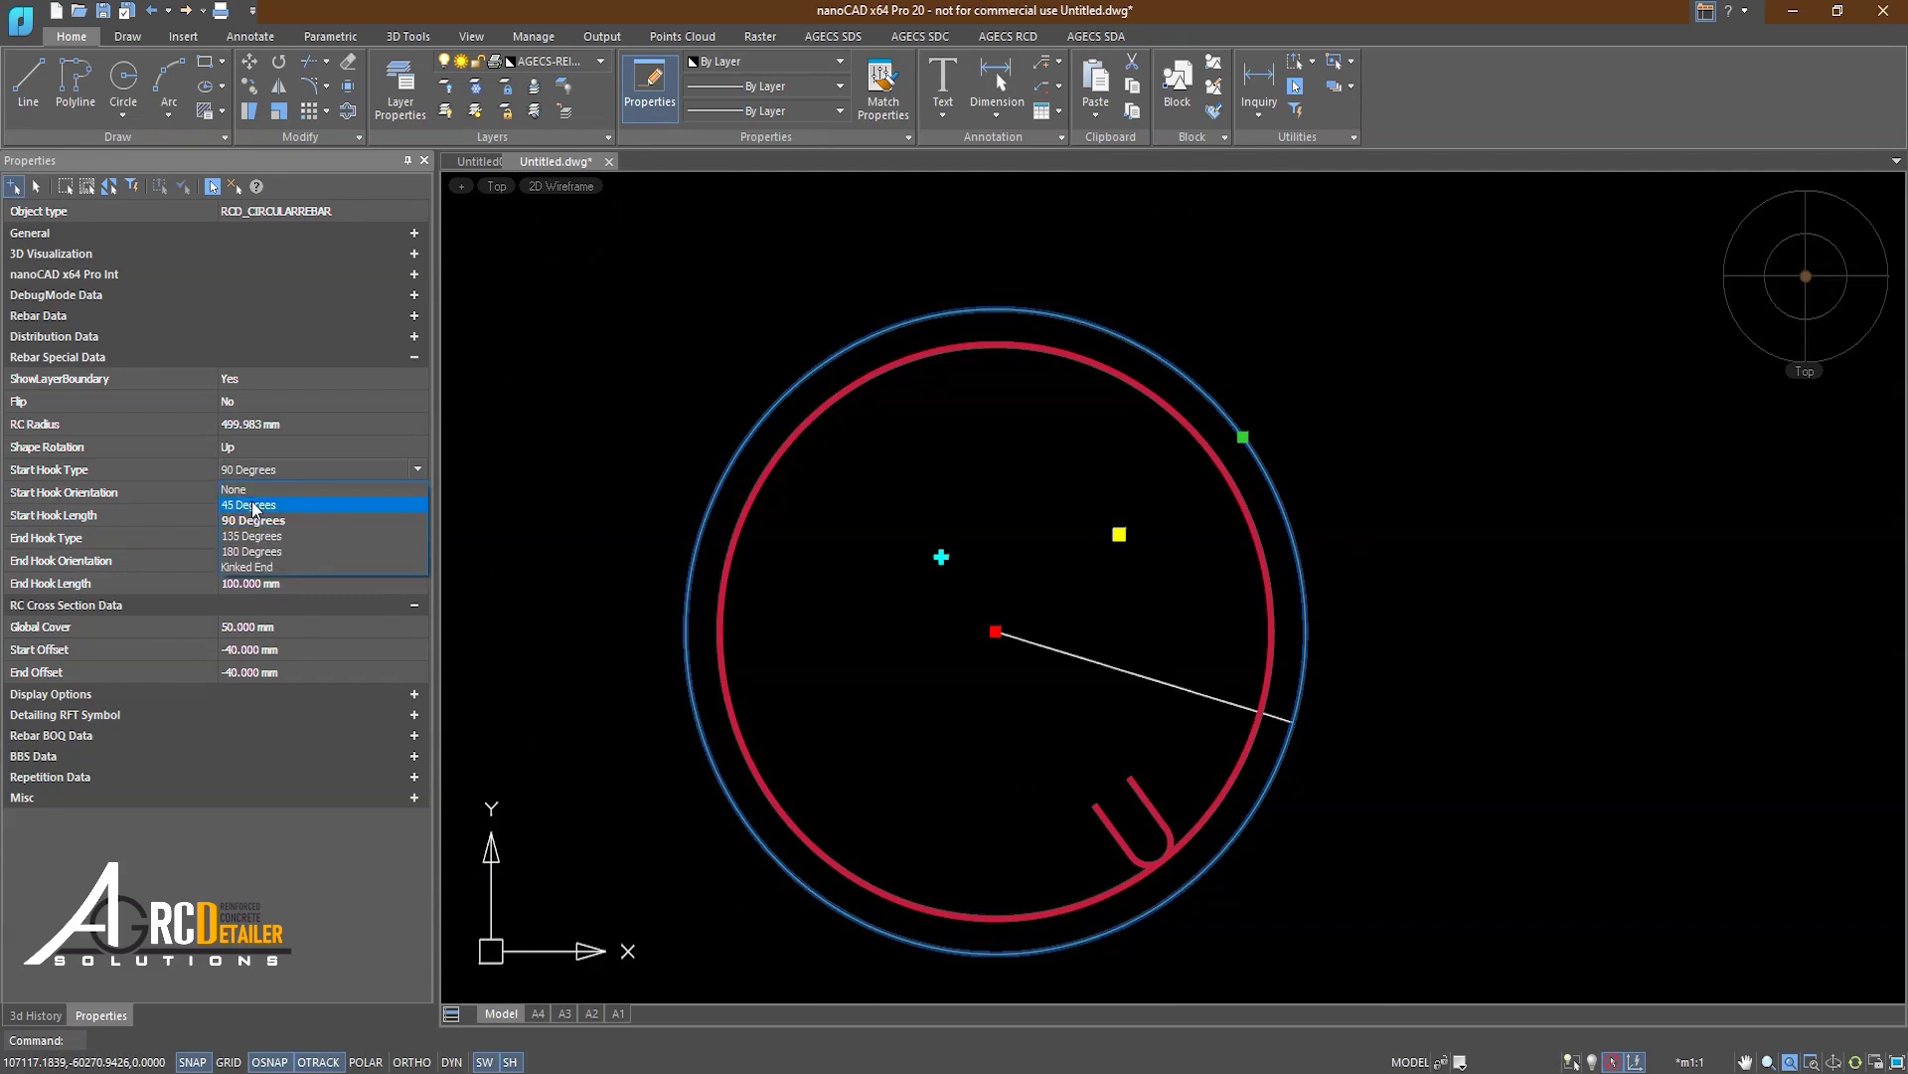
click(124, 514)
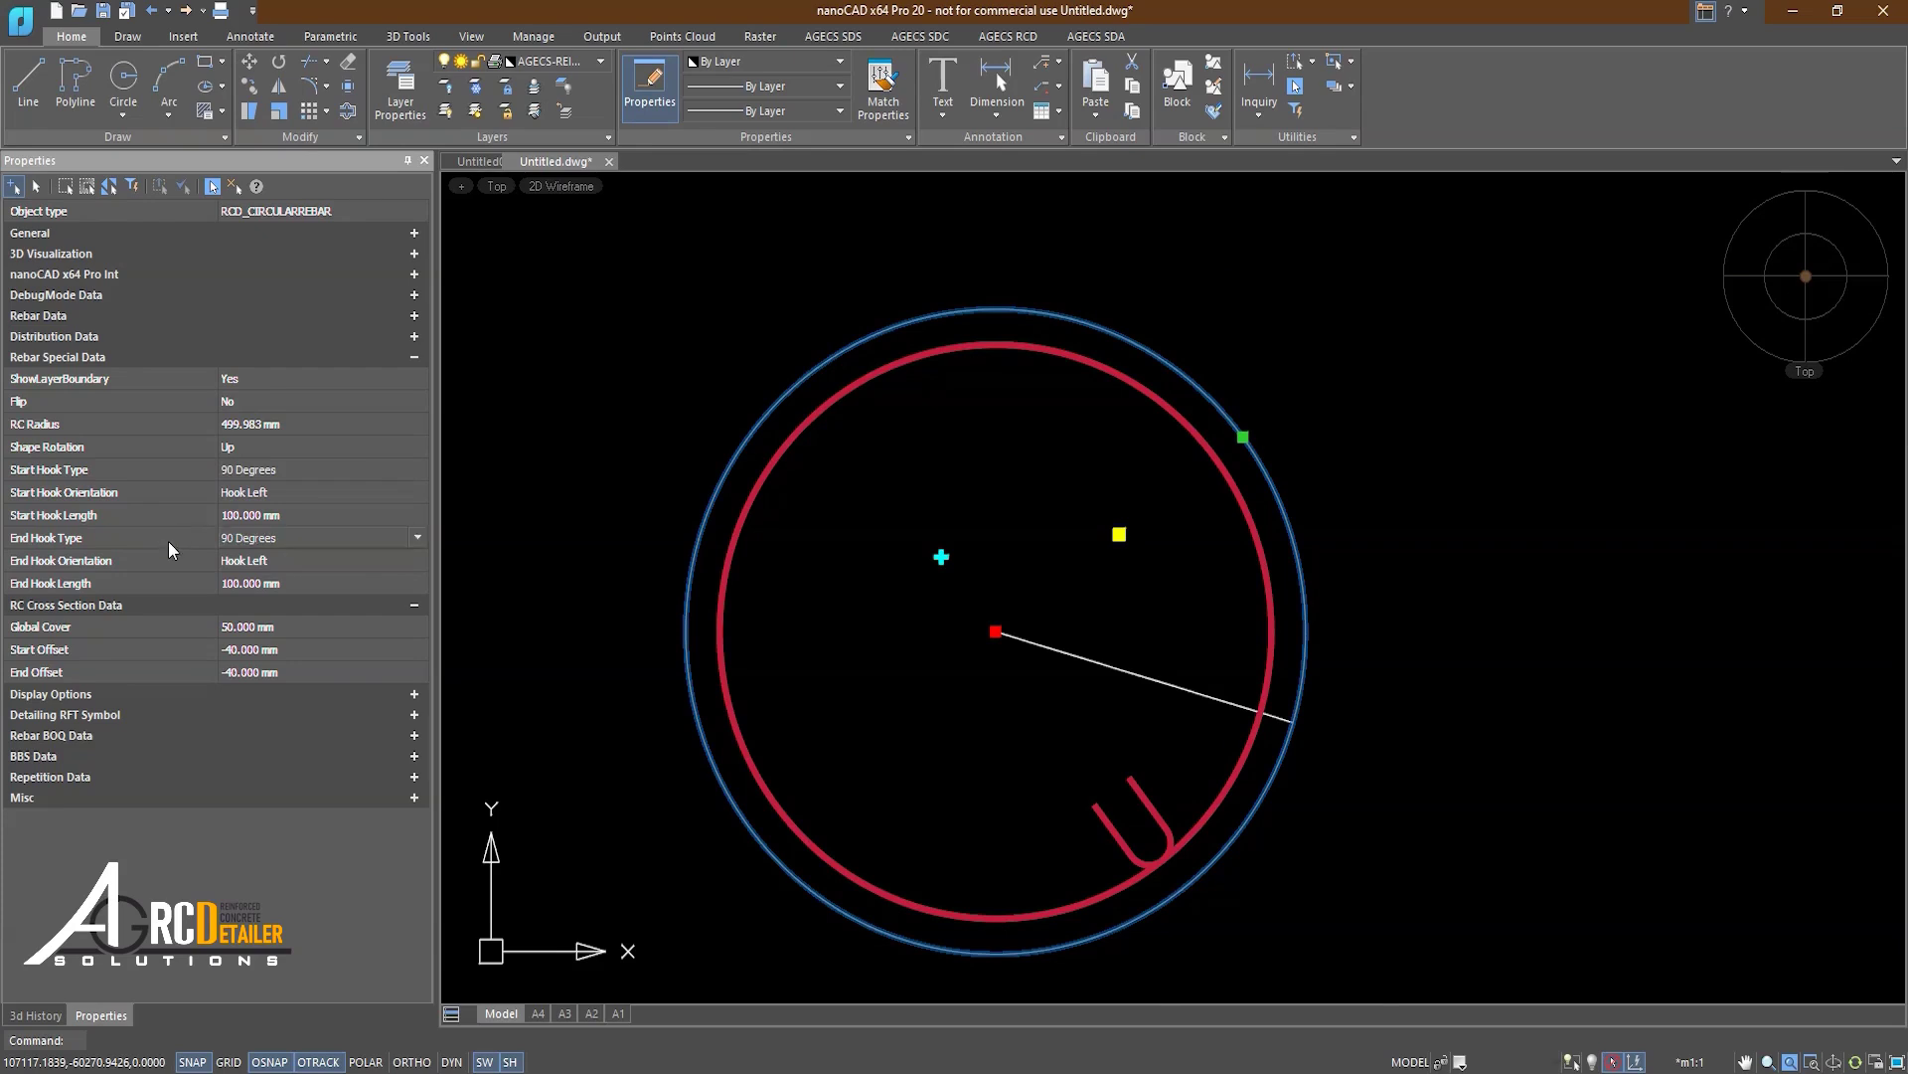
Step: Set both the Start Hook Type and the End Hook Type to 45 Degrees
click(252, 479)
click(252, 506)
middle_drag(1006, 829, 922, 740)
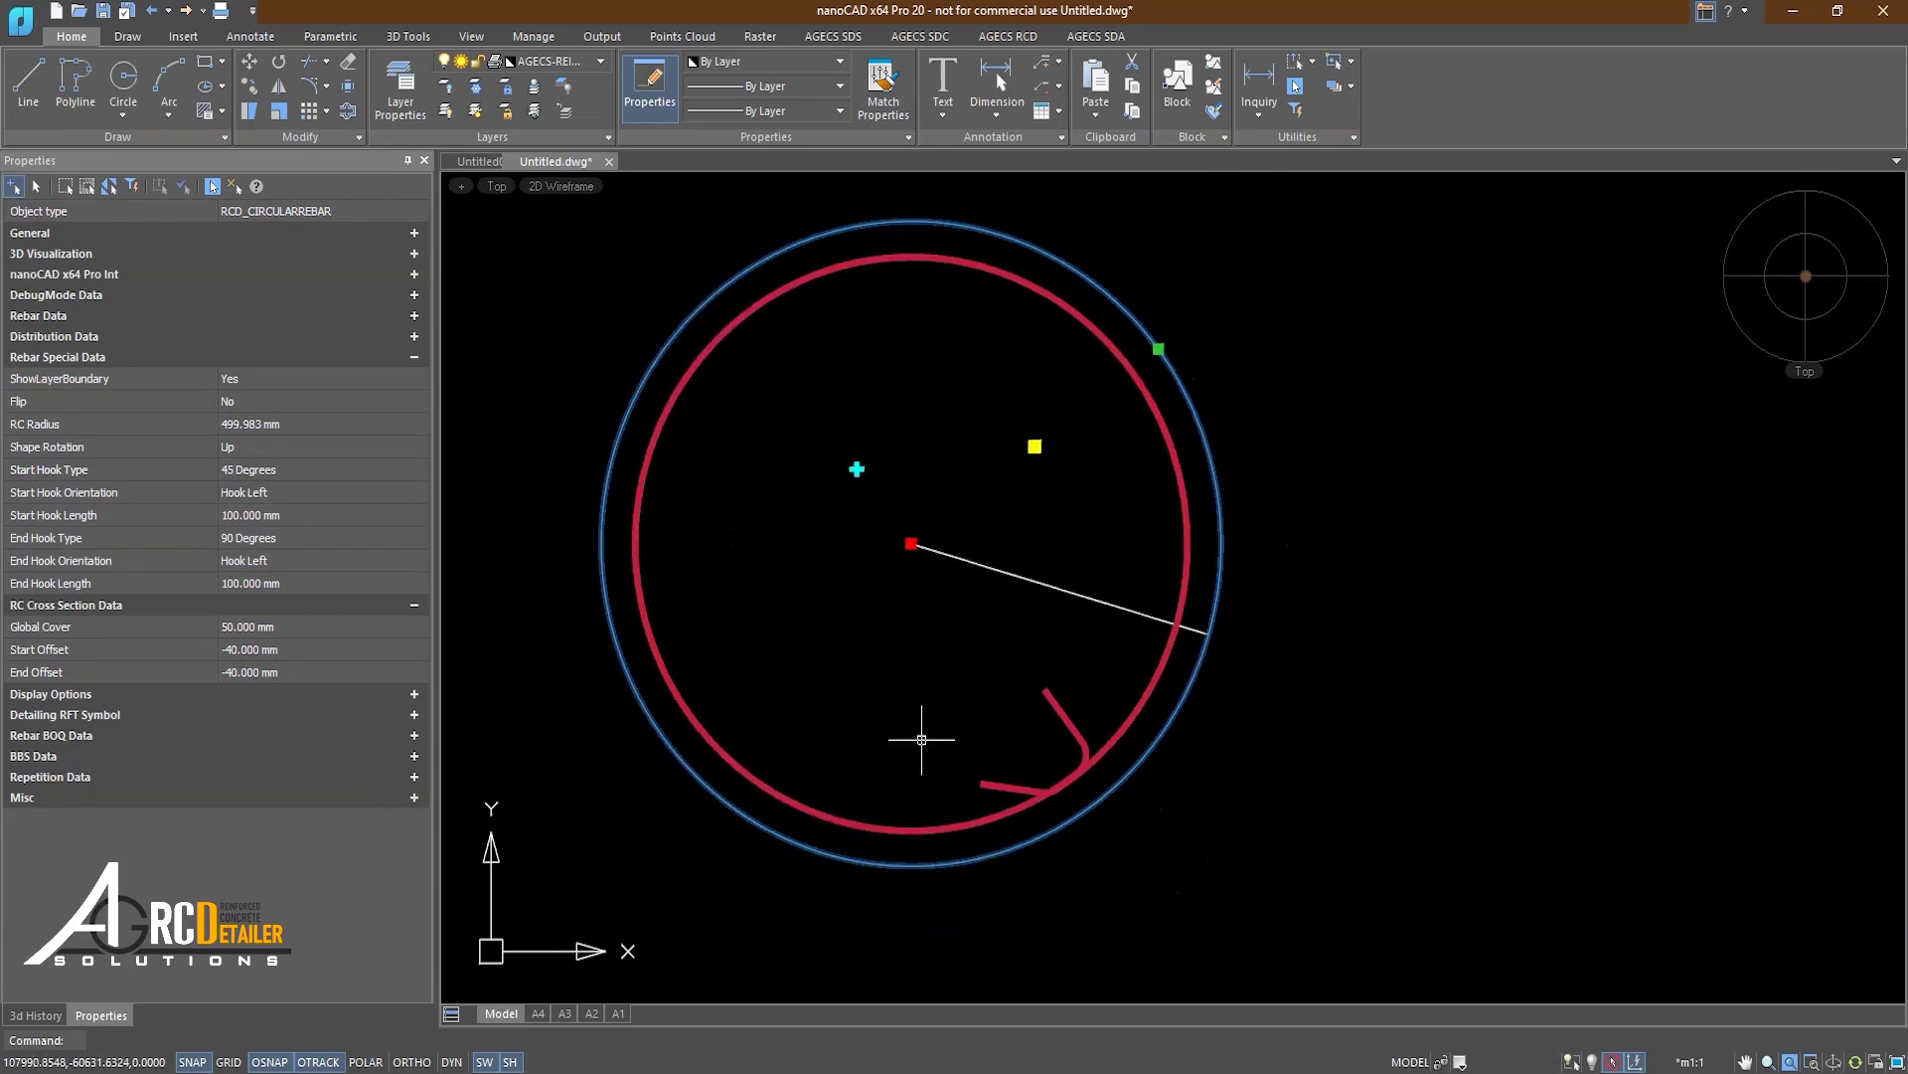
scroll(1019, 785, up, 4)
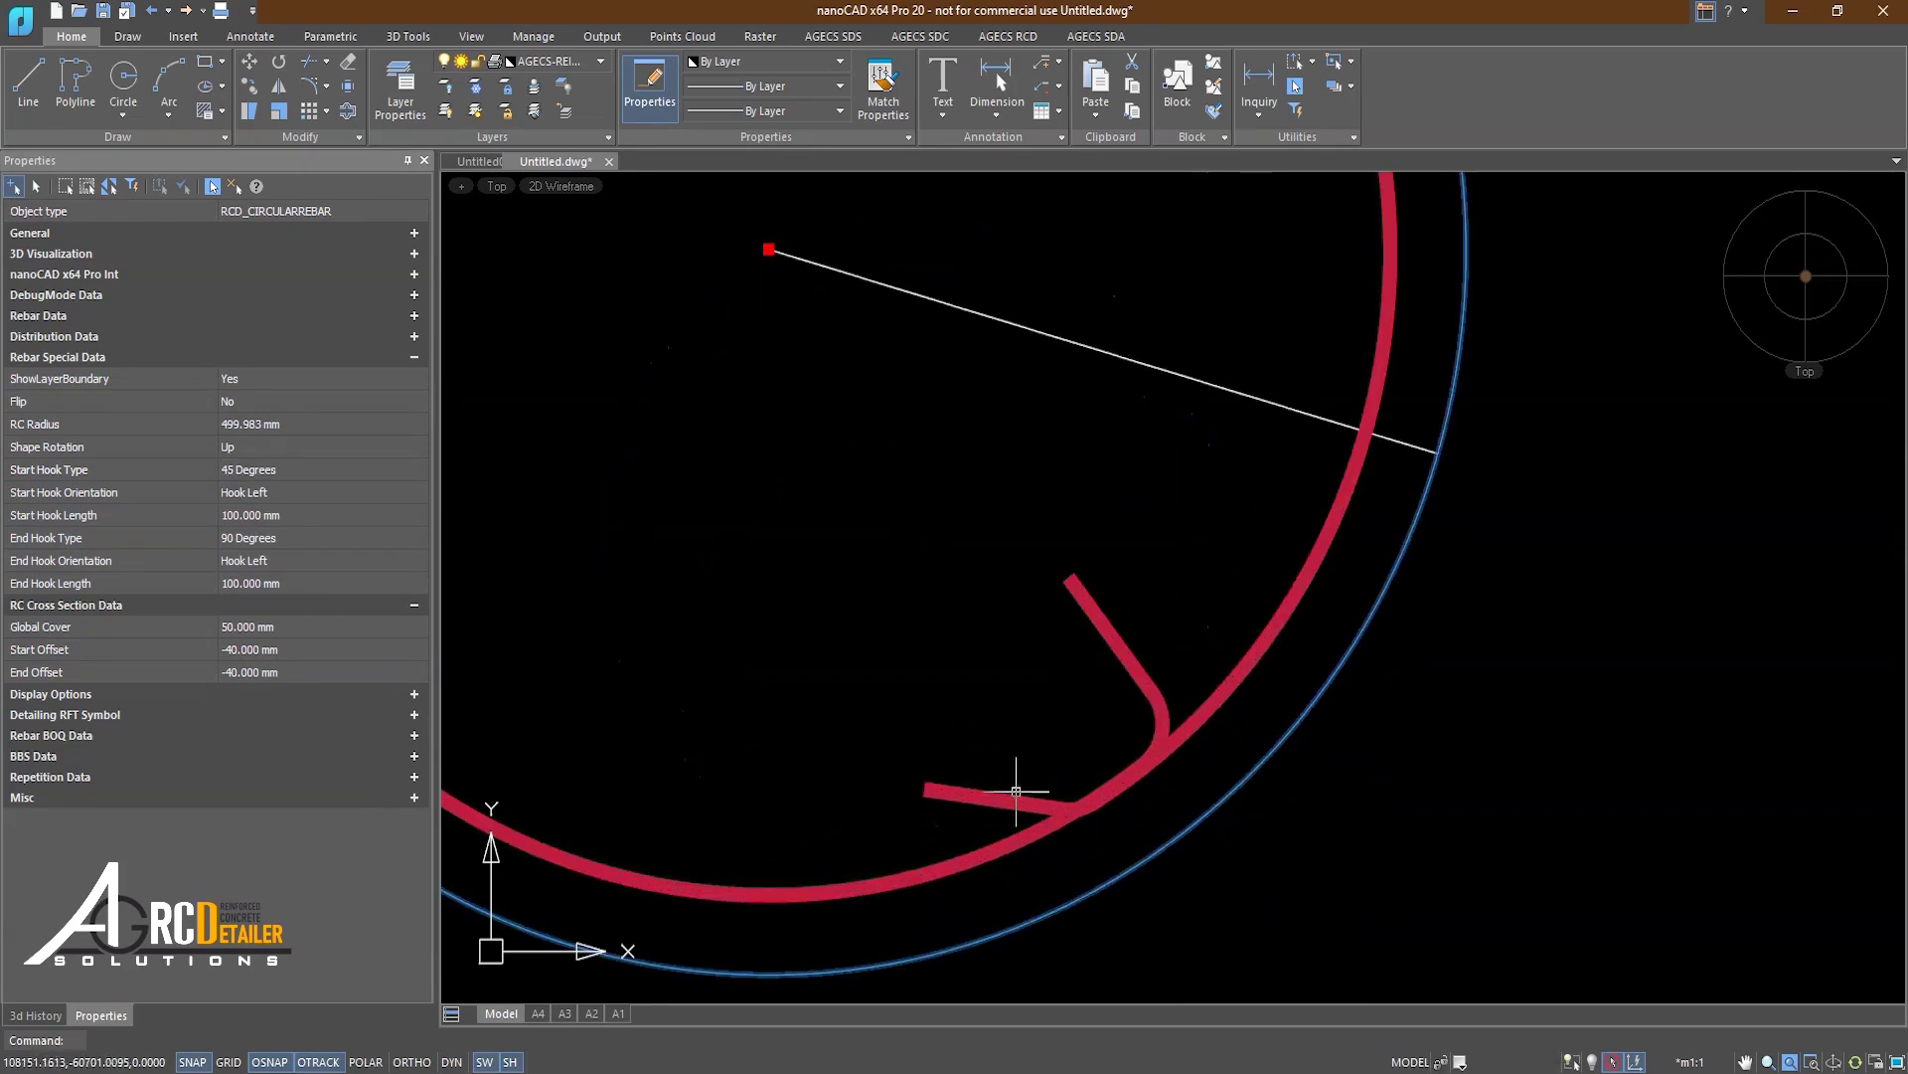
click(268, 538)
click(255, 575)
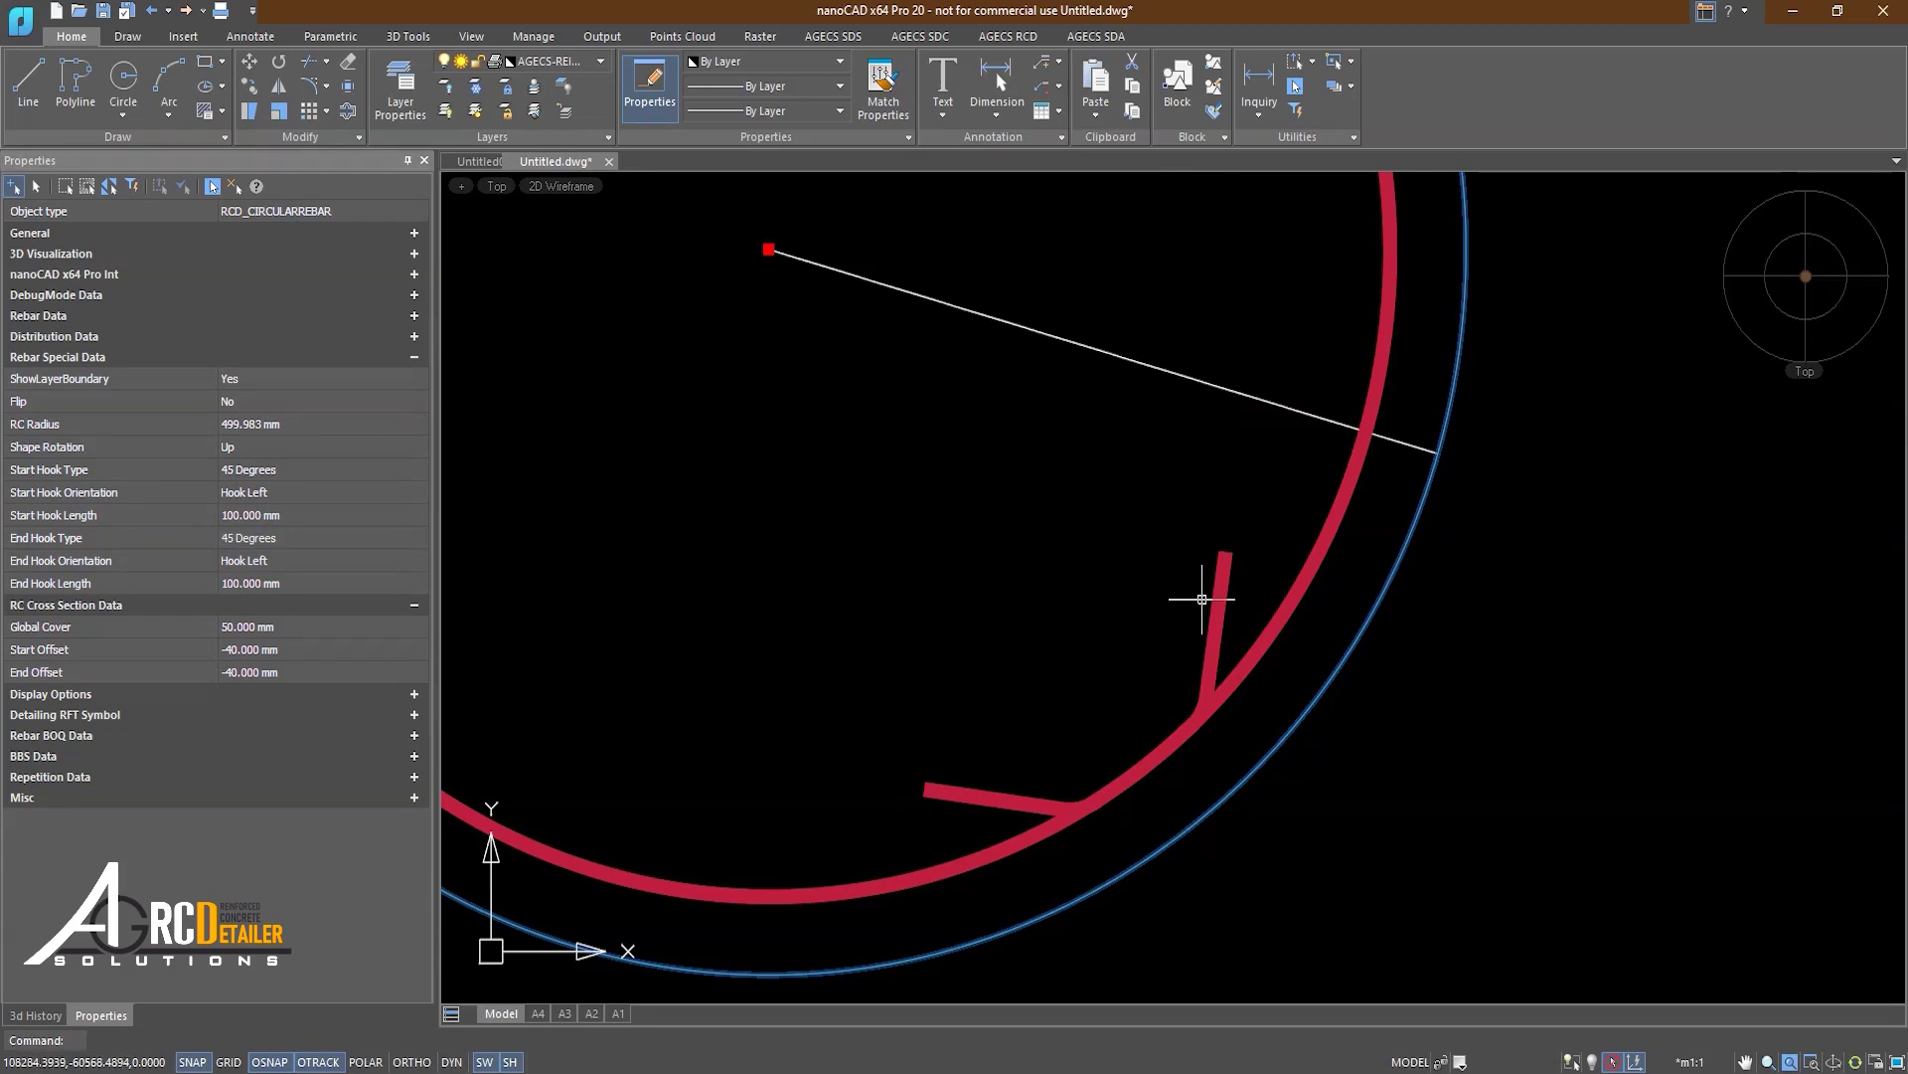
Step: Set both the Start Hook Length and the End Hook Length to 200 mm
click(249, 525)
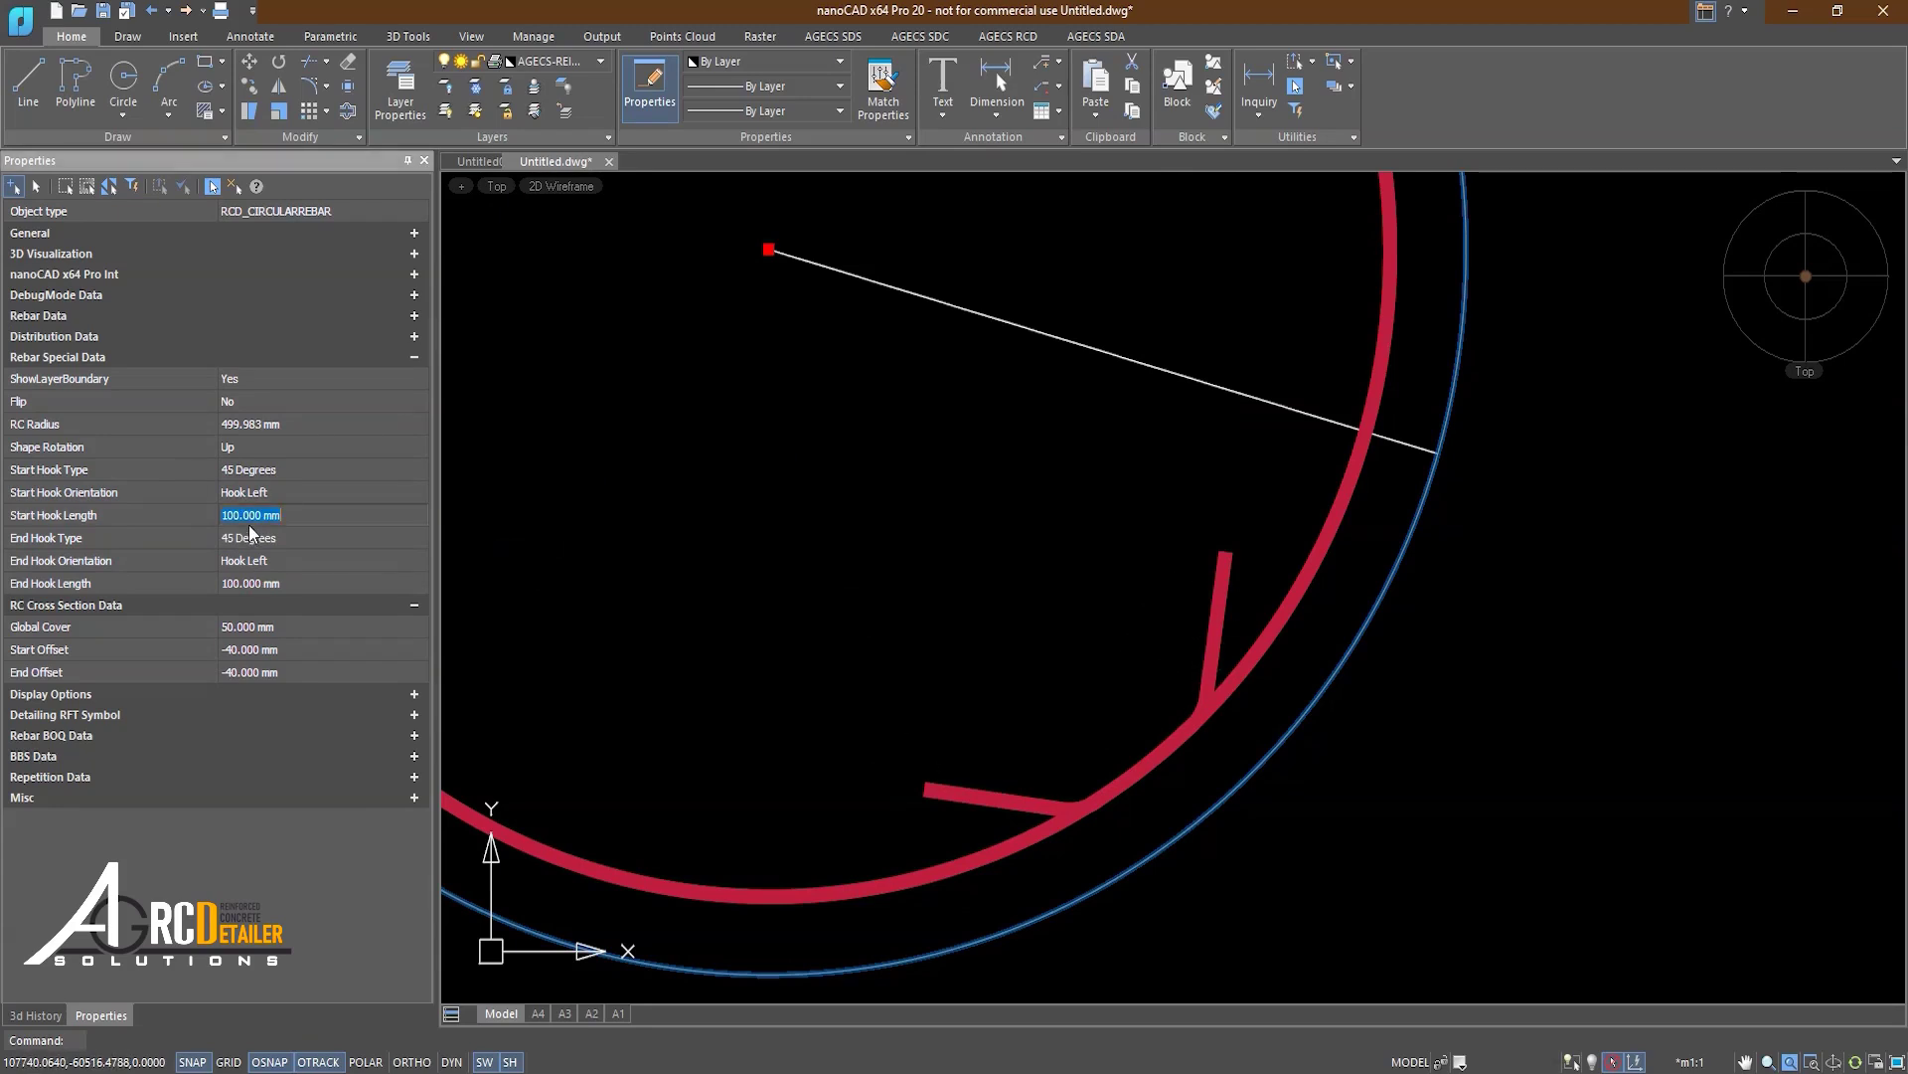
text(200)
key(Return)
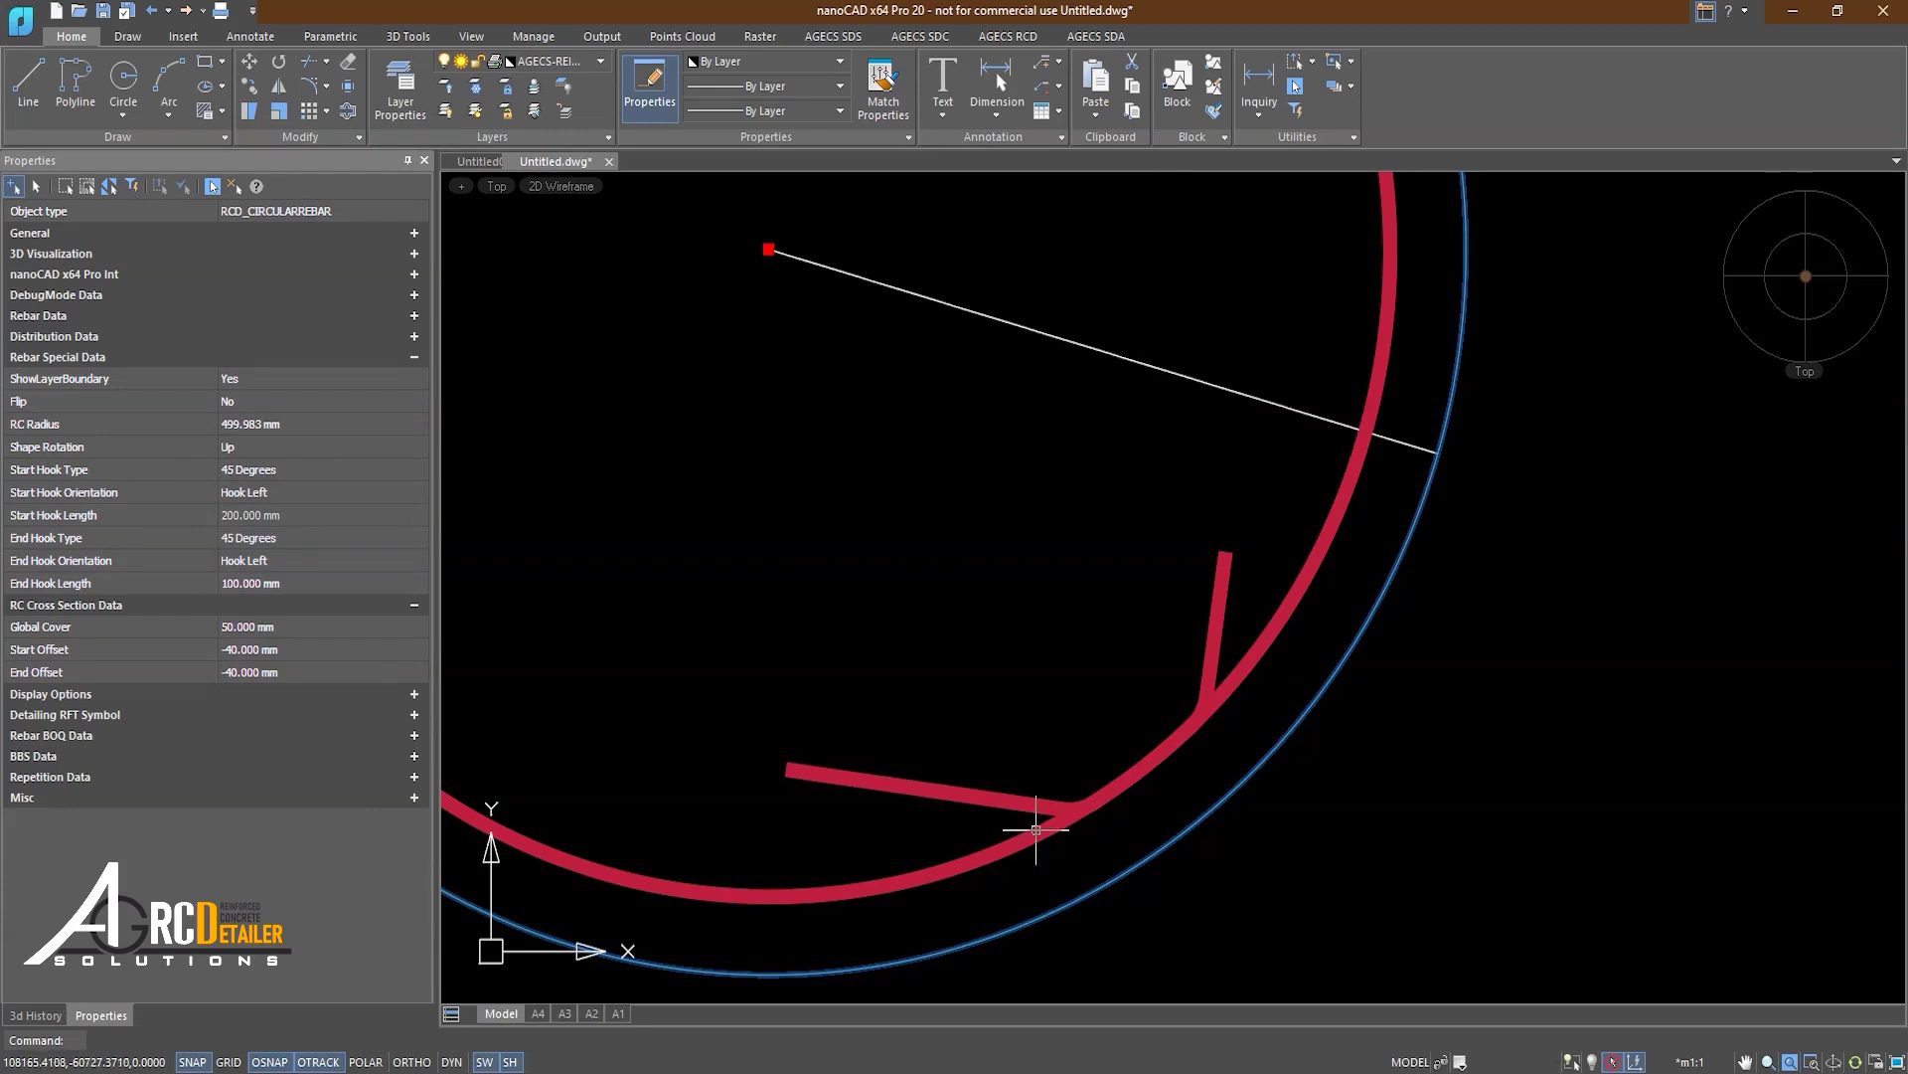
click(273, 584)
text(200)
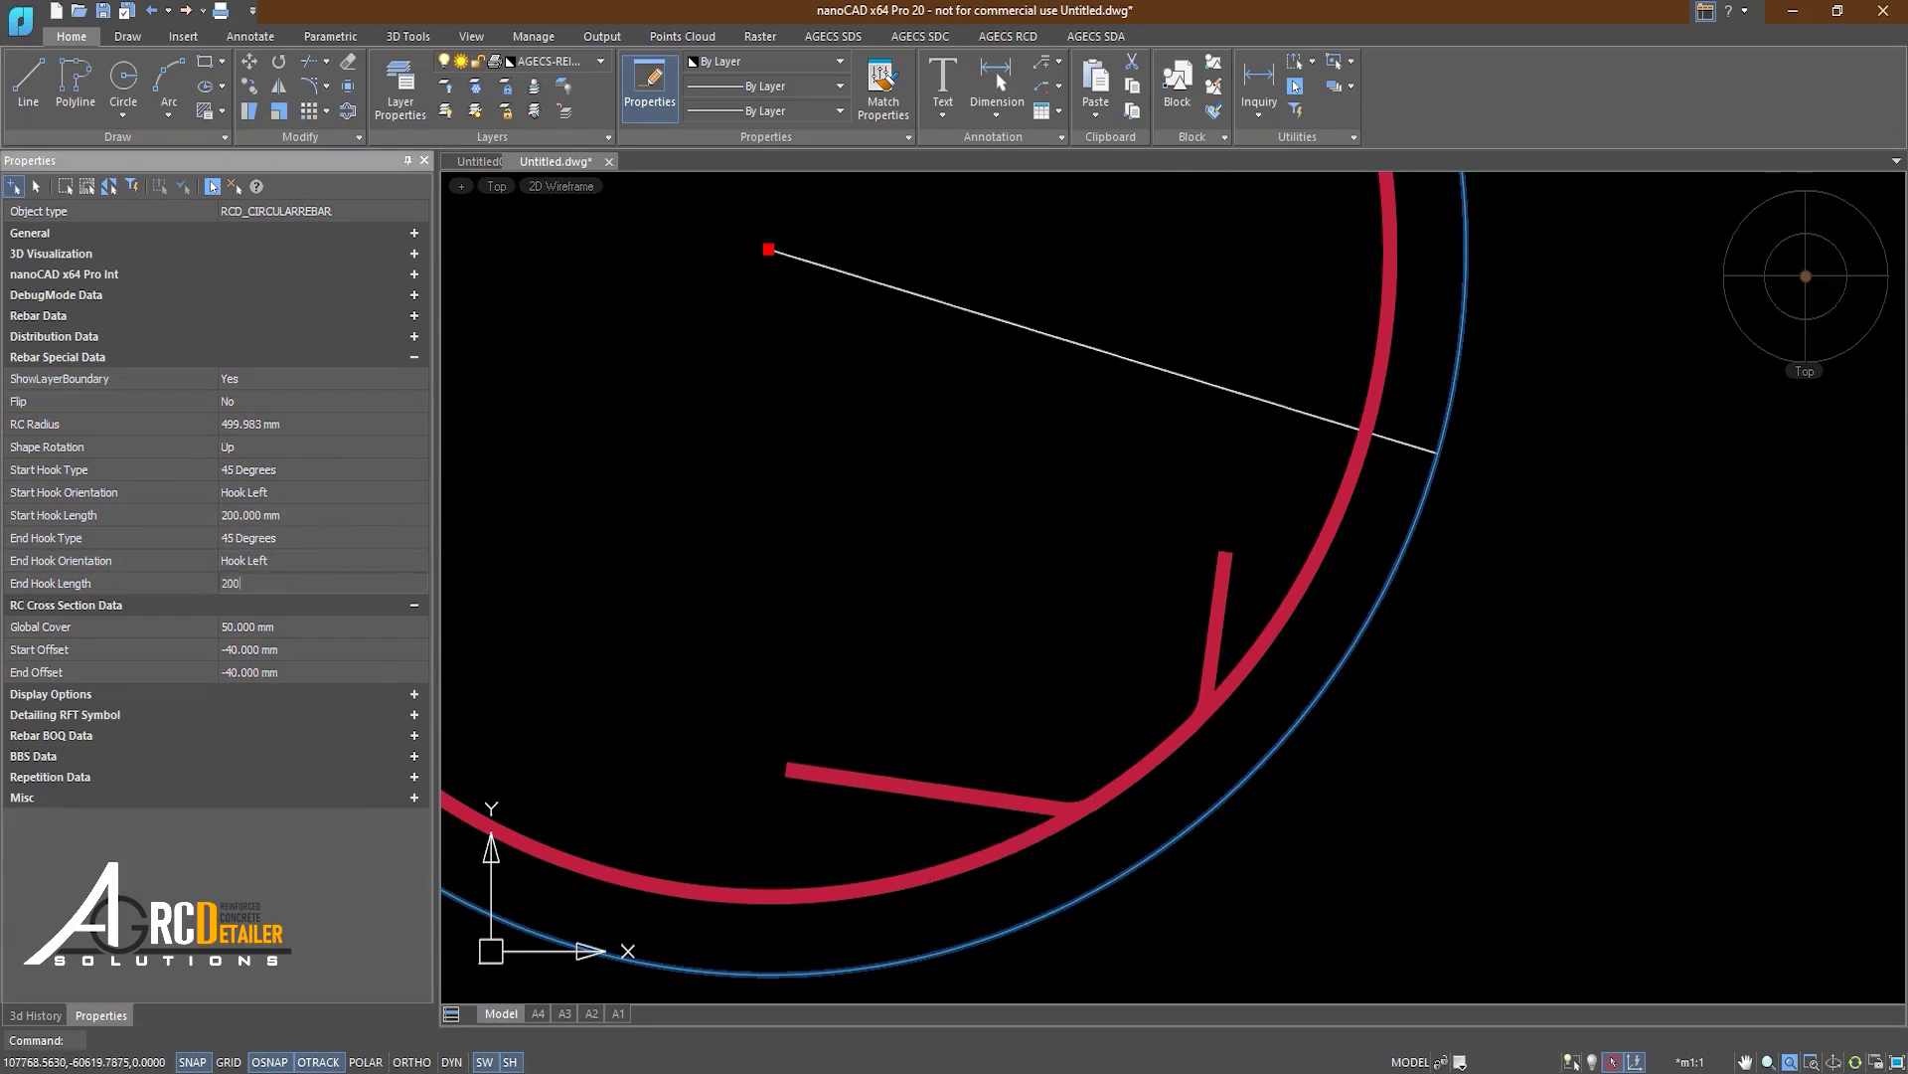
key(Return)
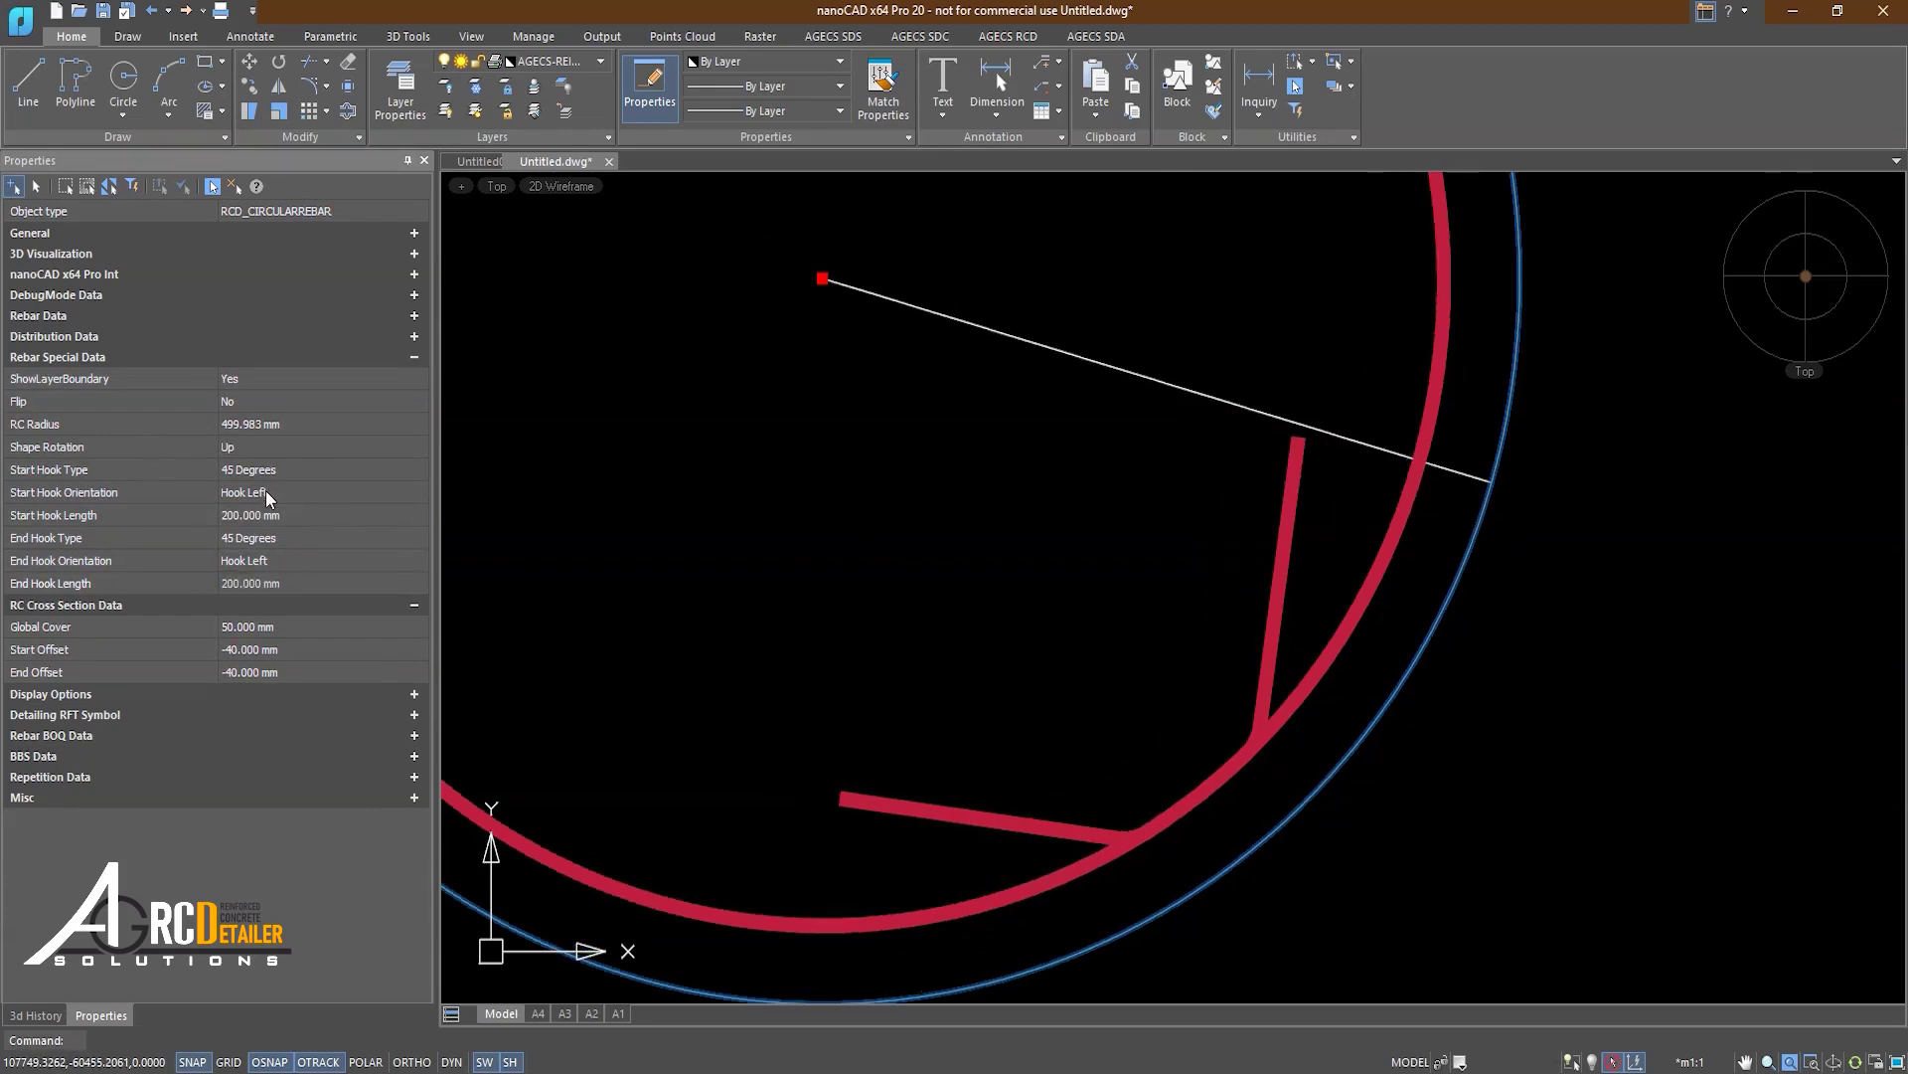
Step: Set both the Start Hook Orientation and the End Hook Orientation to Hook Right
click(263, 490)
click(260, 525)
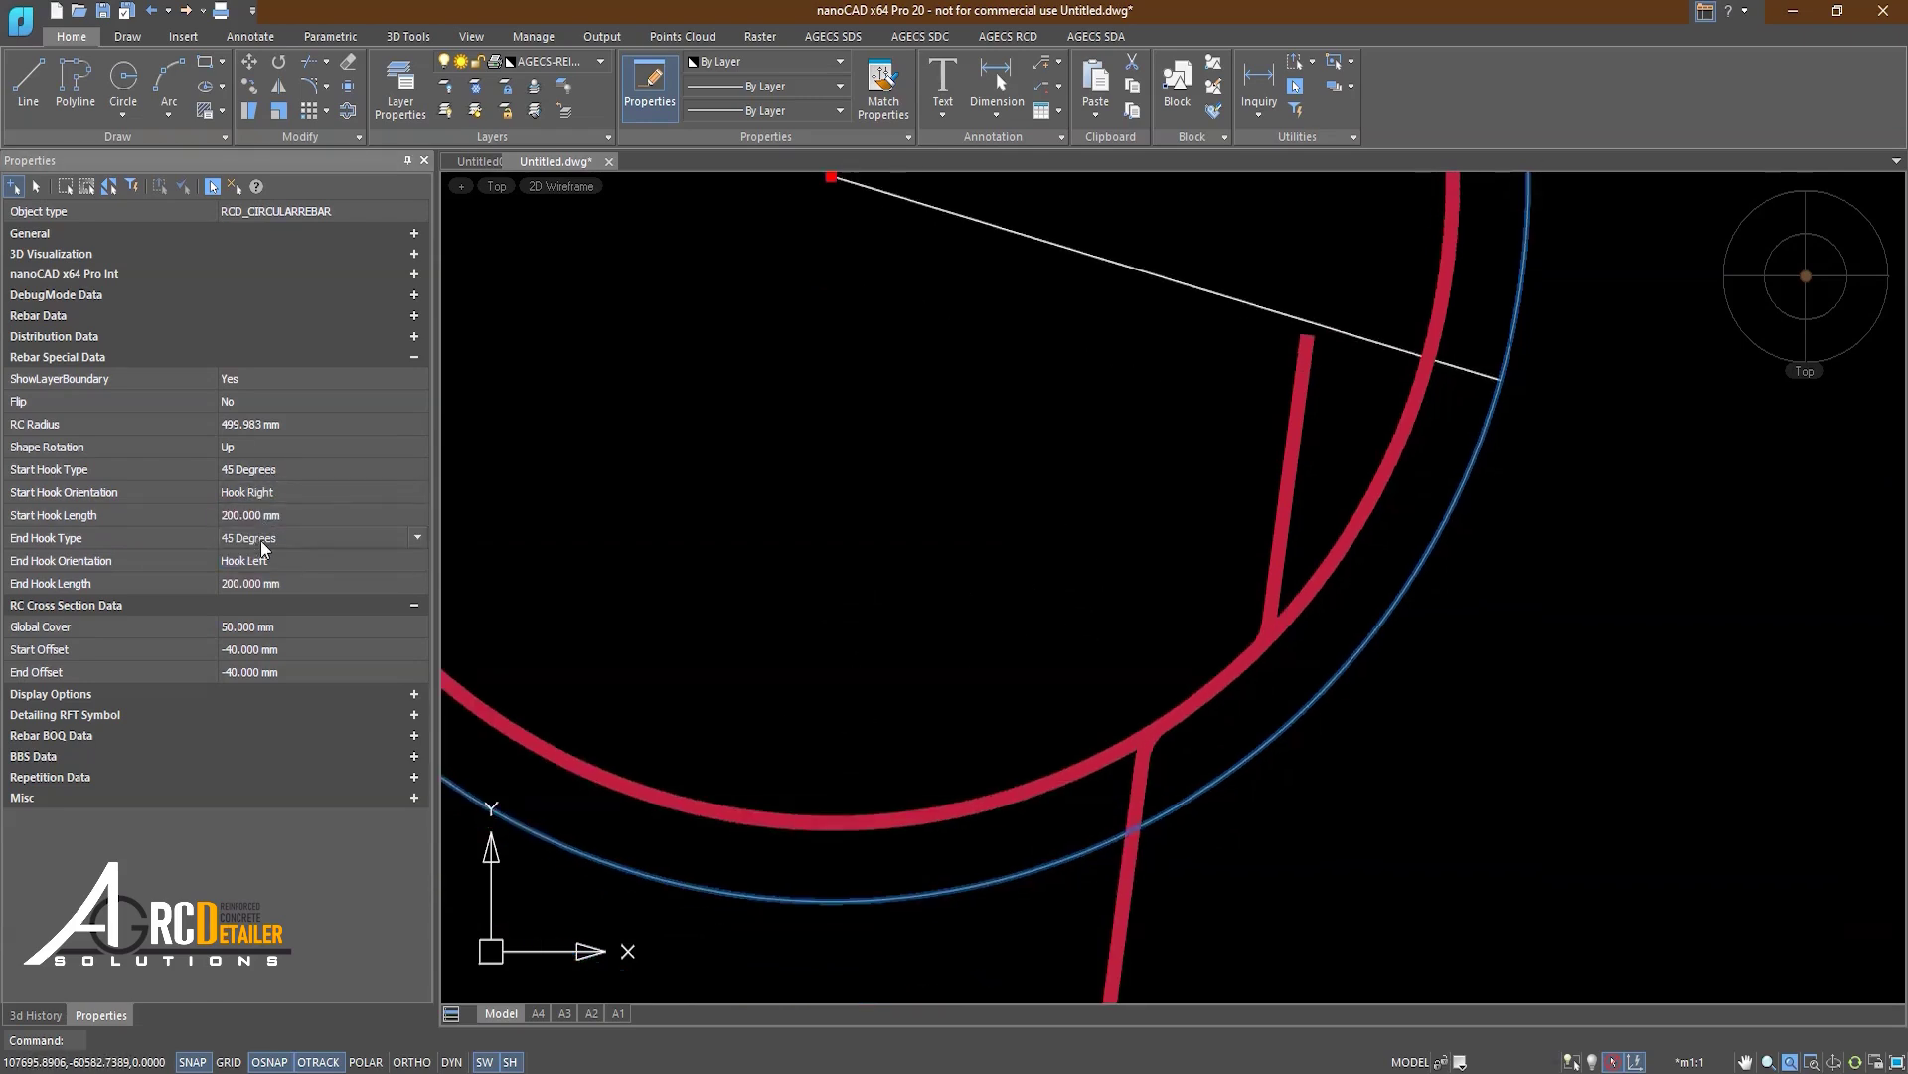
click(263, 560)
scroll(937, 503, down, 2)
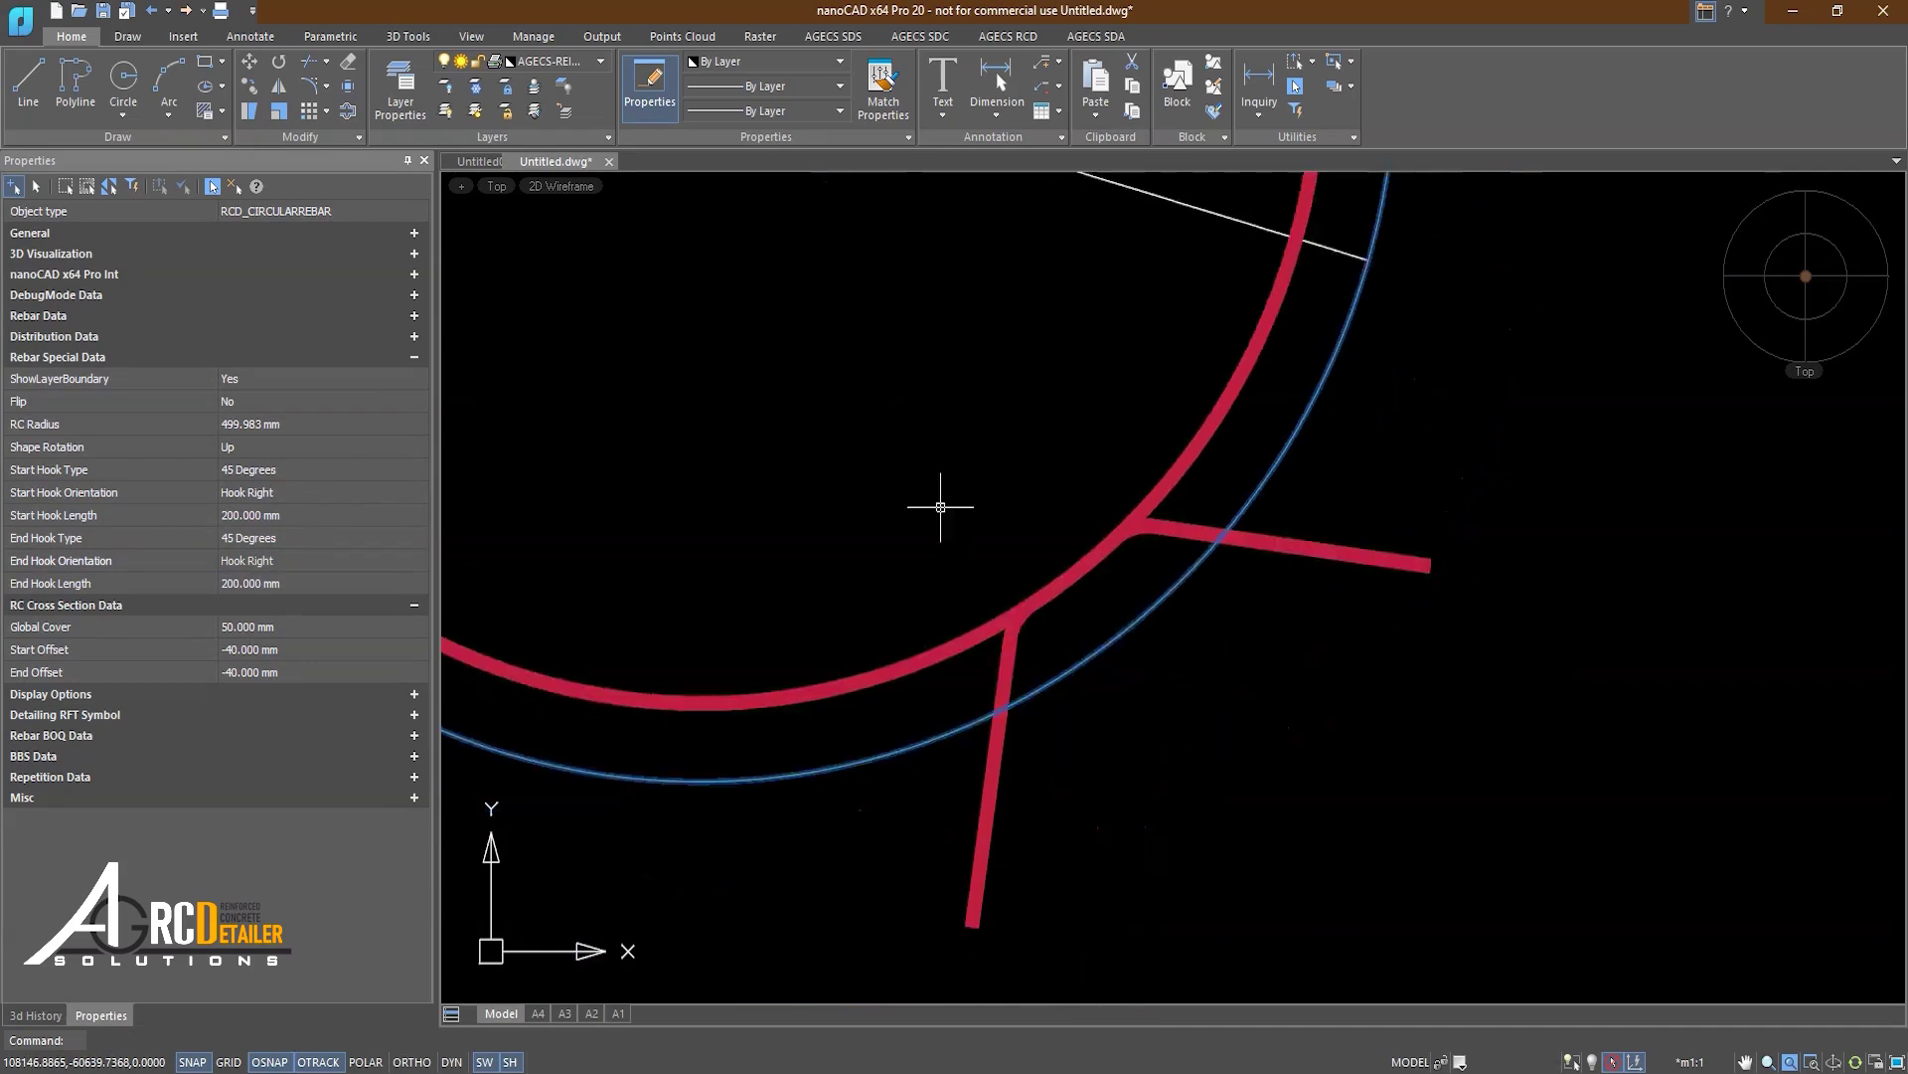
Step: Set the End Hook Type and the Start Hook Type to 90 Degrees
click(269, 538)
click(260, 565)
click(248, 471)
click(261, 497)
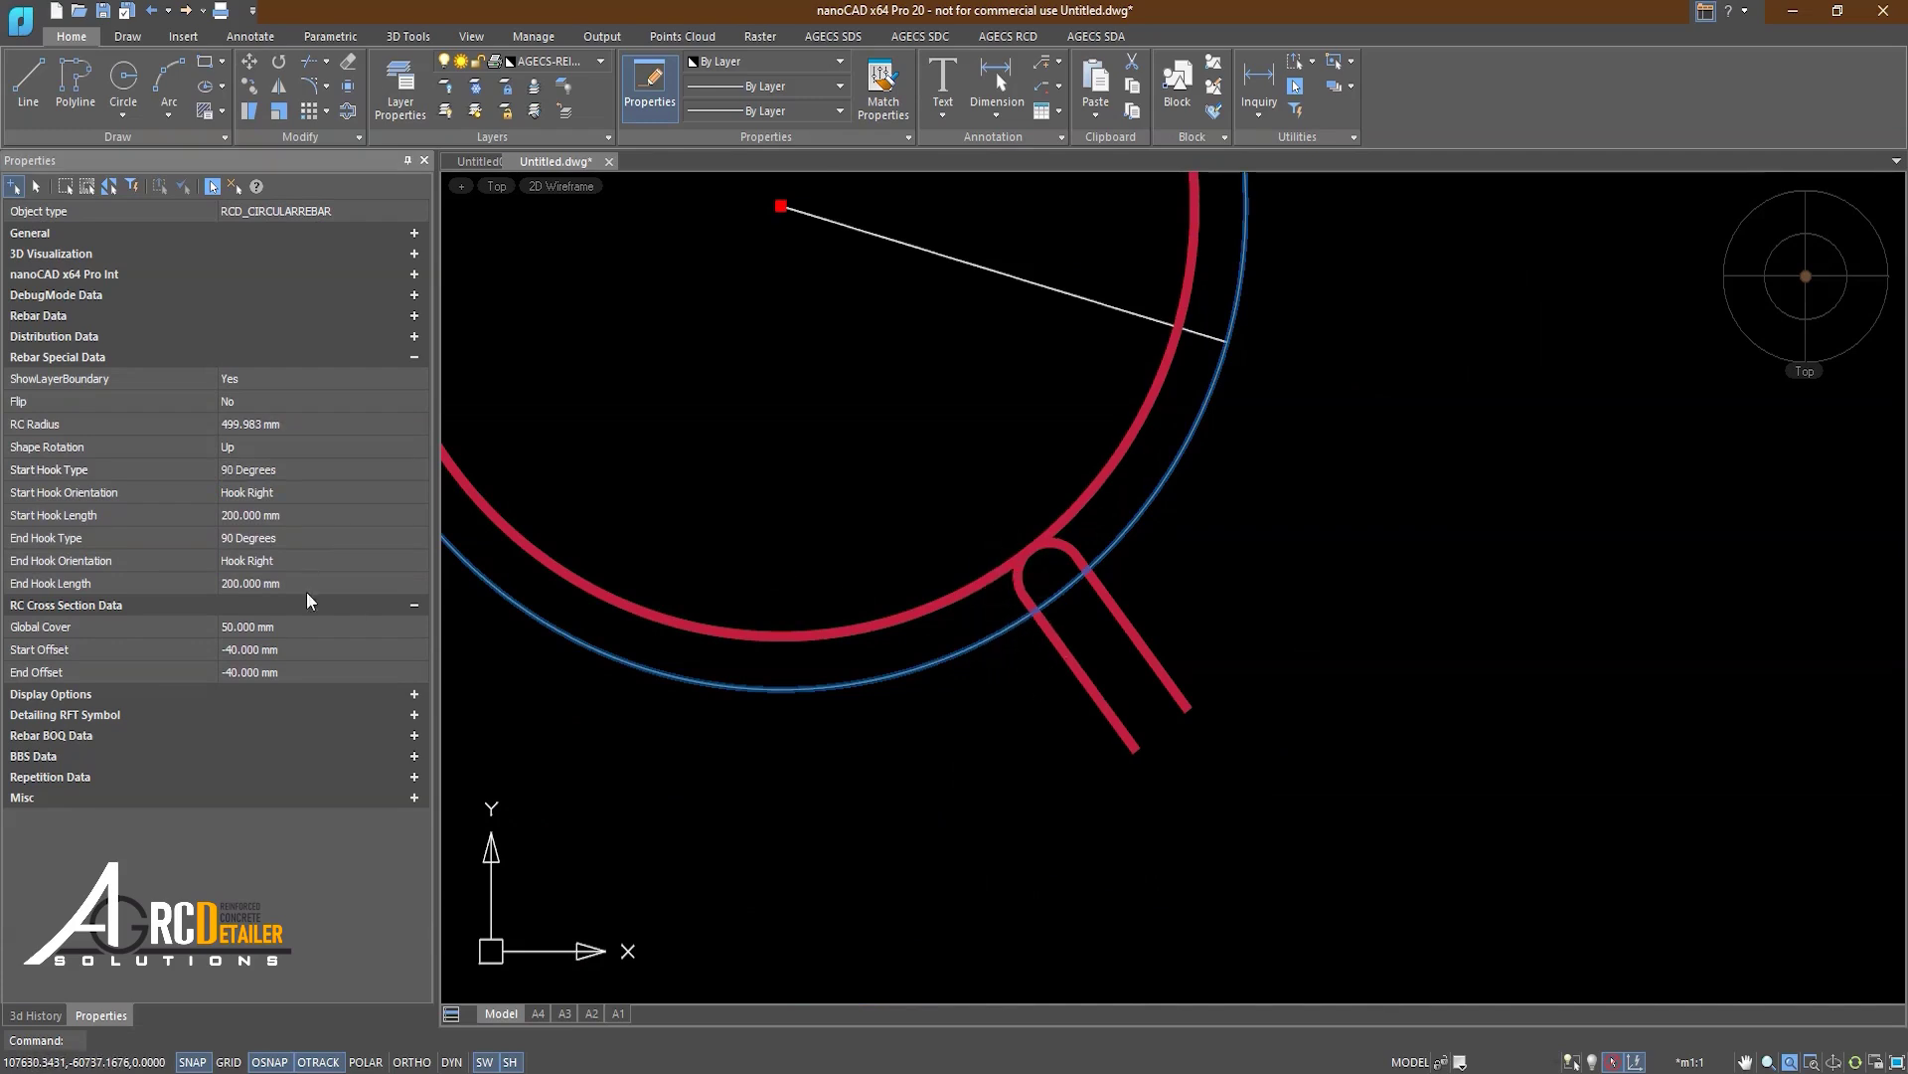
Step: Set the End Hook Orientation and the Start Hook Orientation to Hook Left
click(251, 553)
click(270, 570)
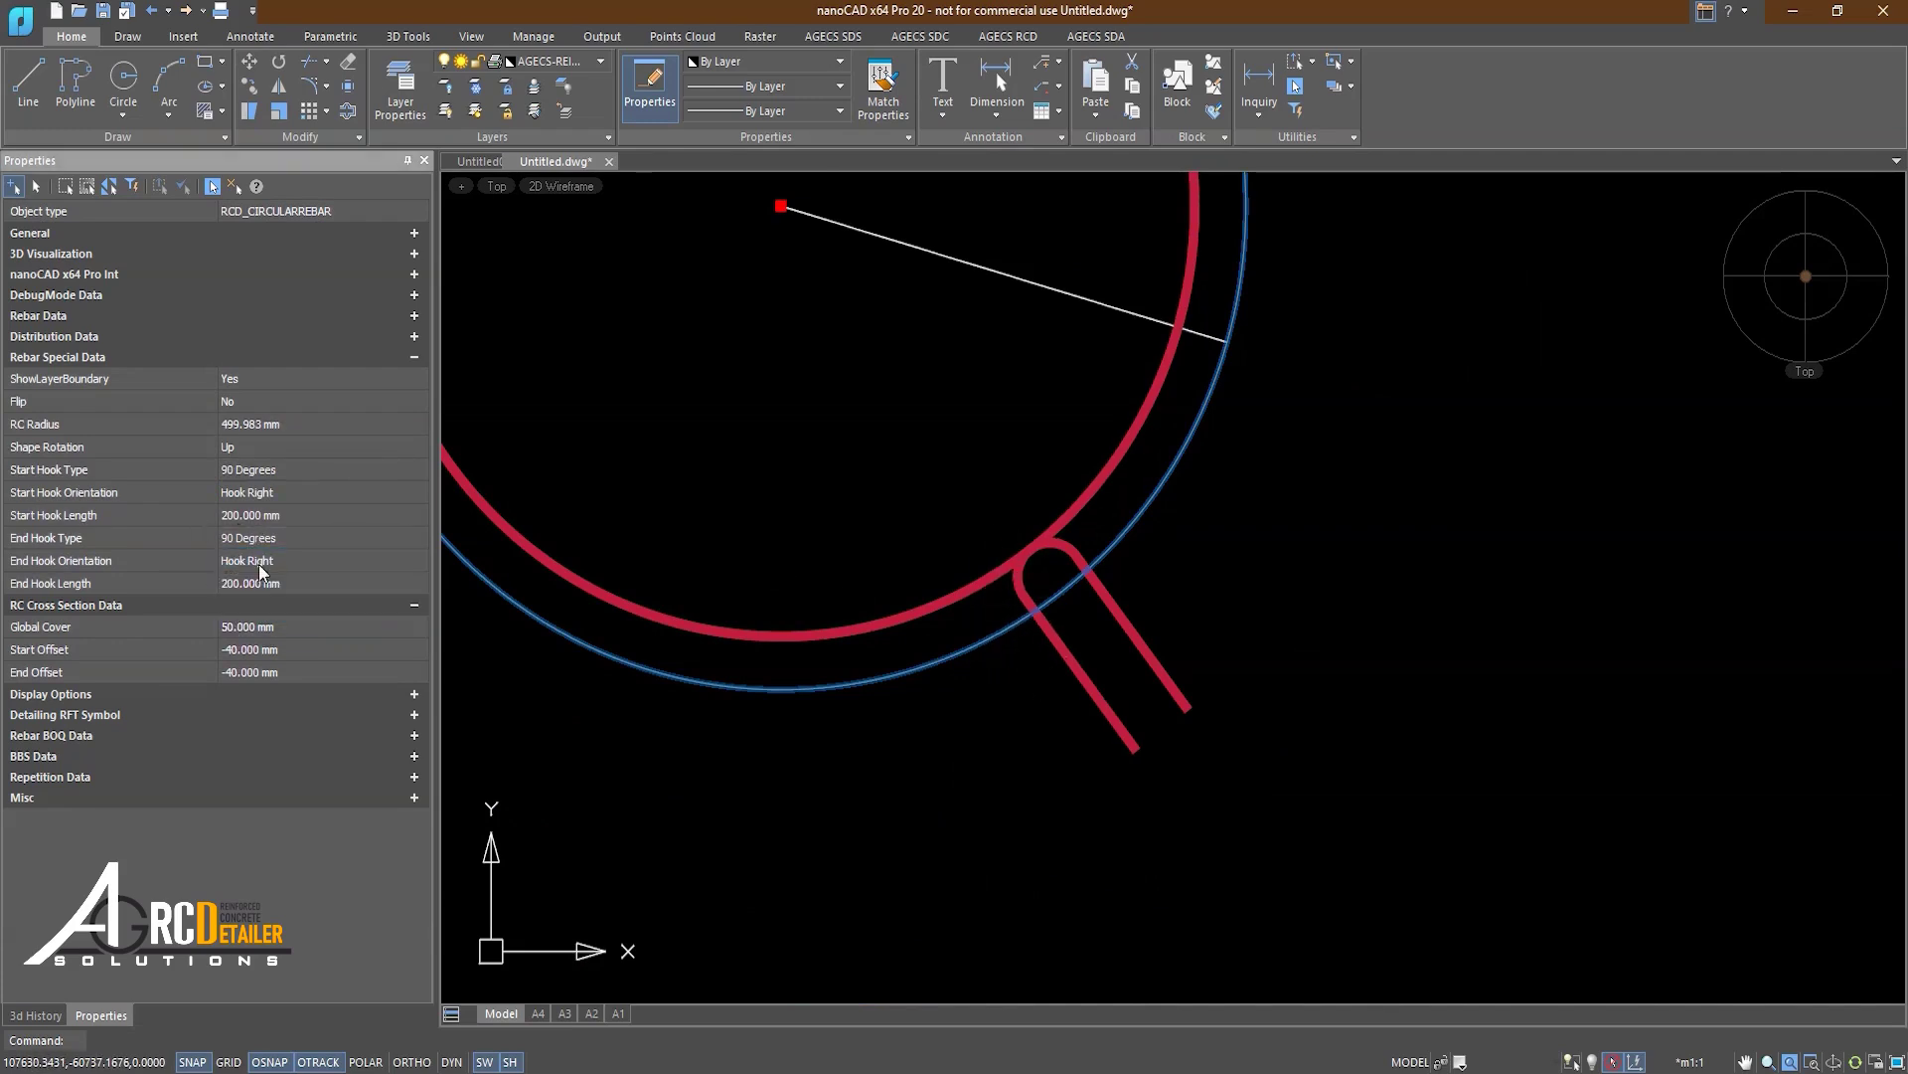
click(270, 570)
click(276, 600)
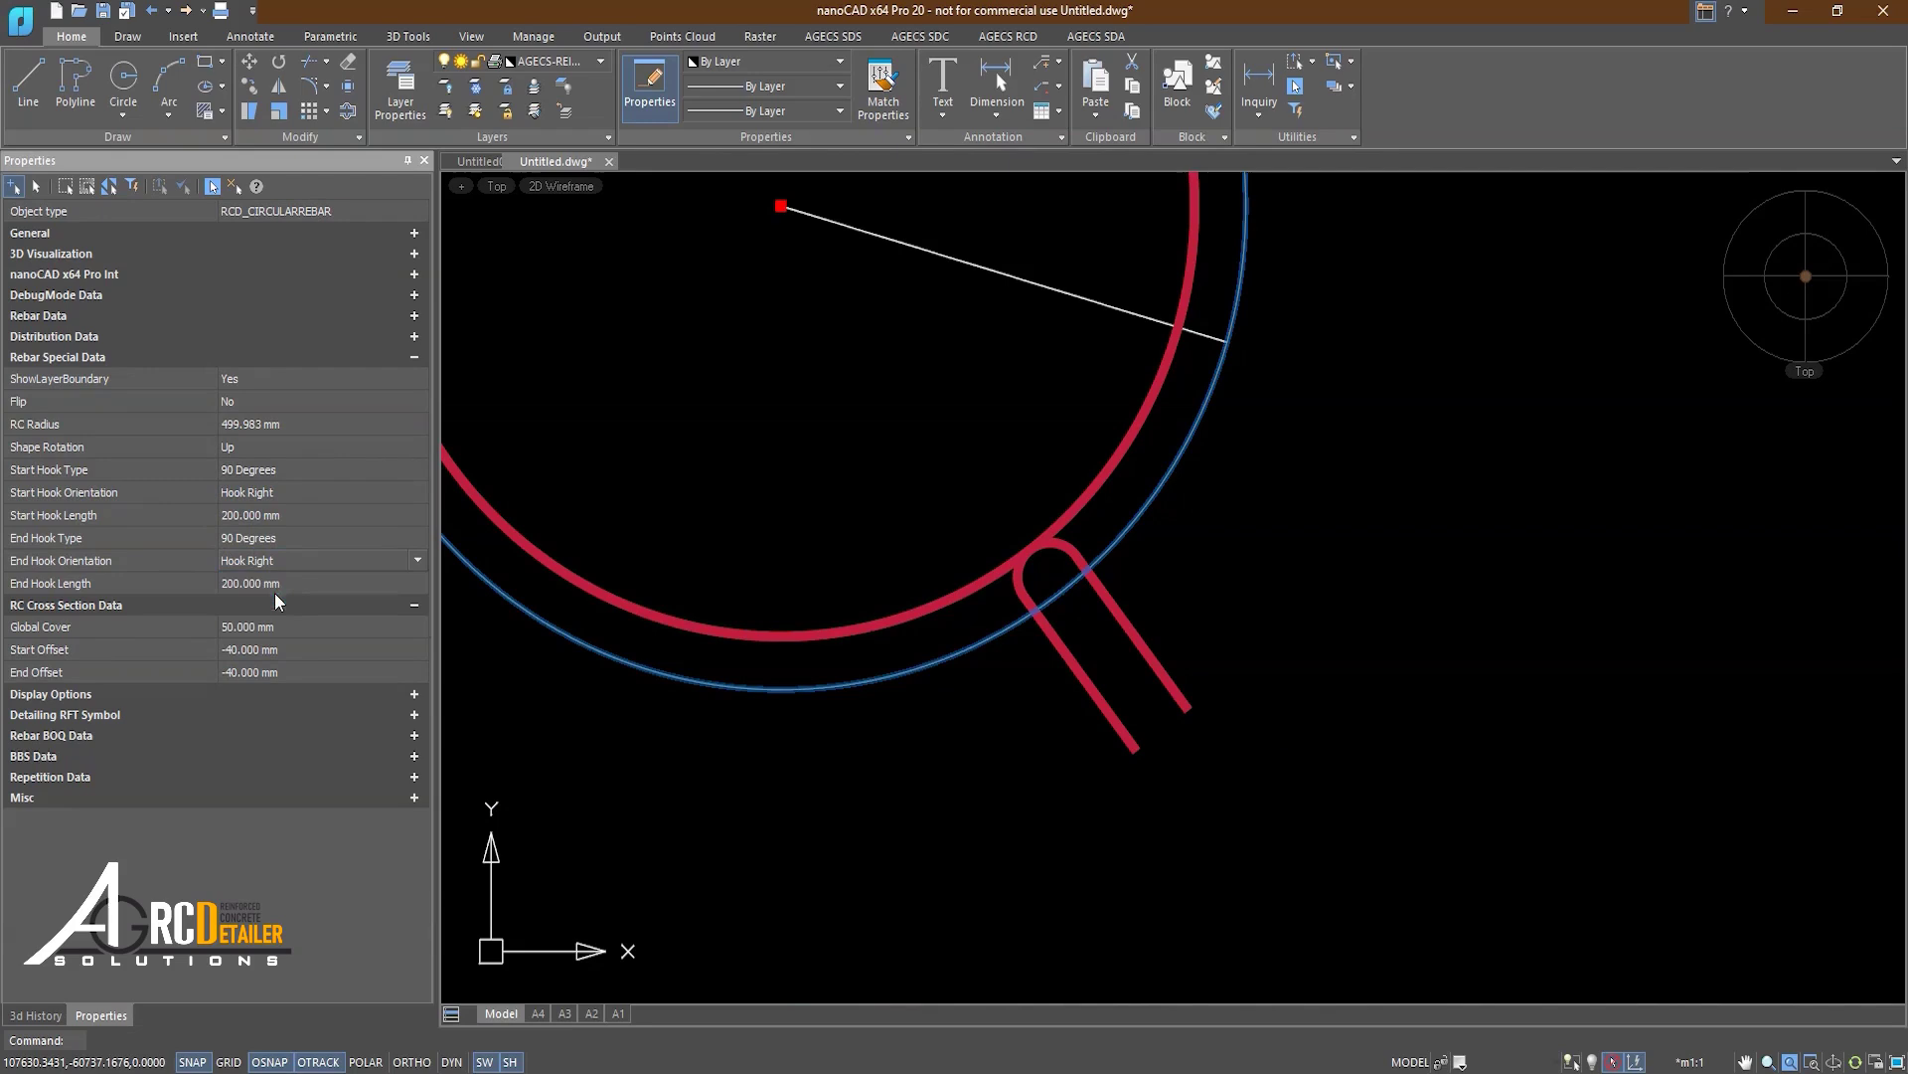
click(272, 494)
click(264, 530)
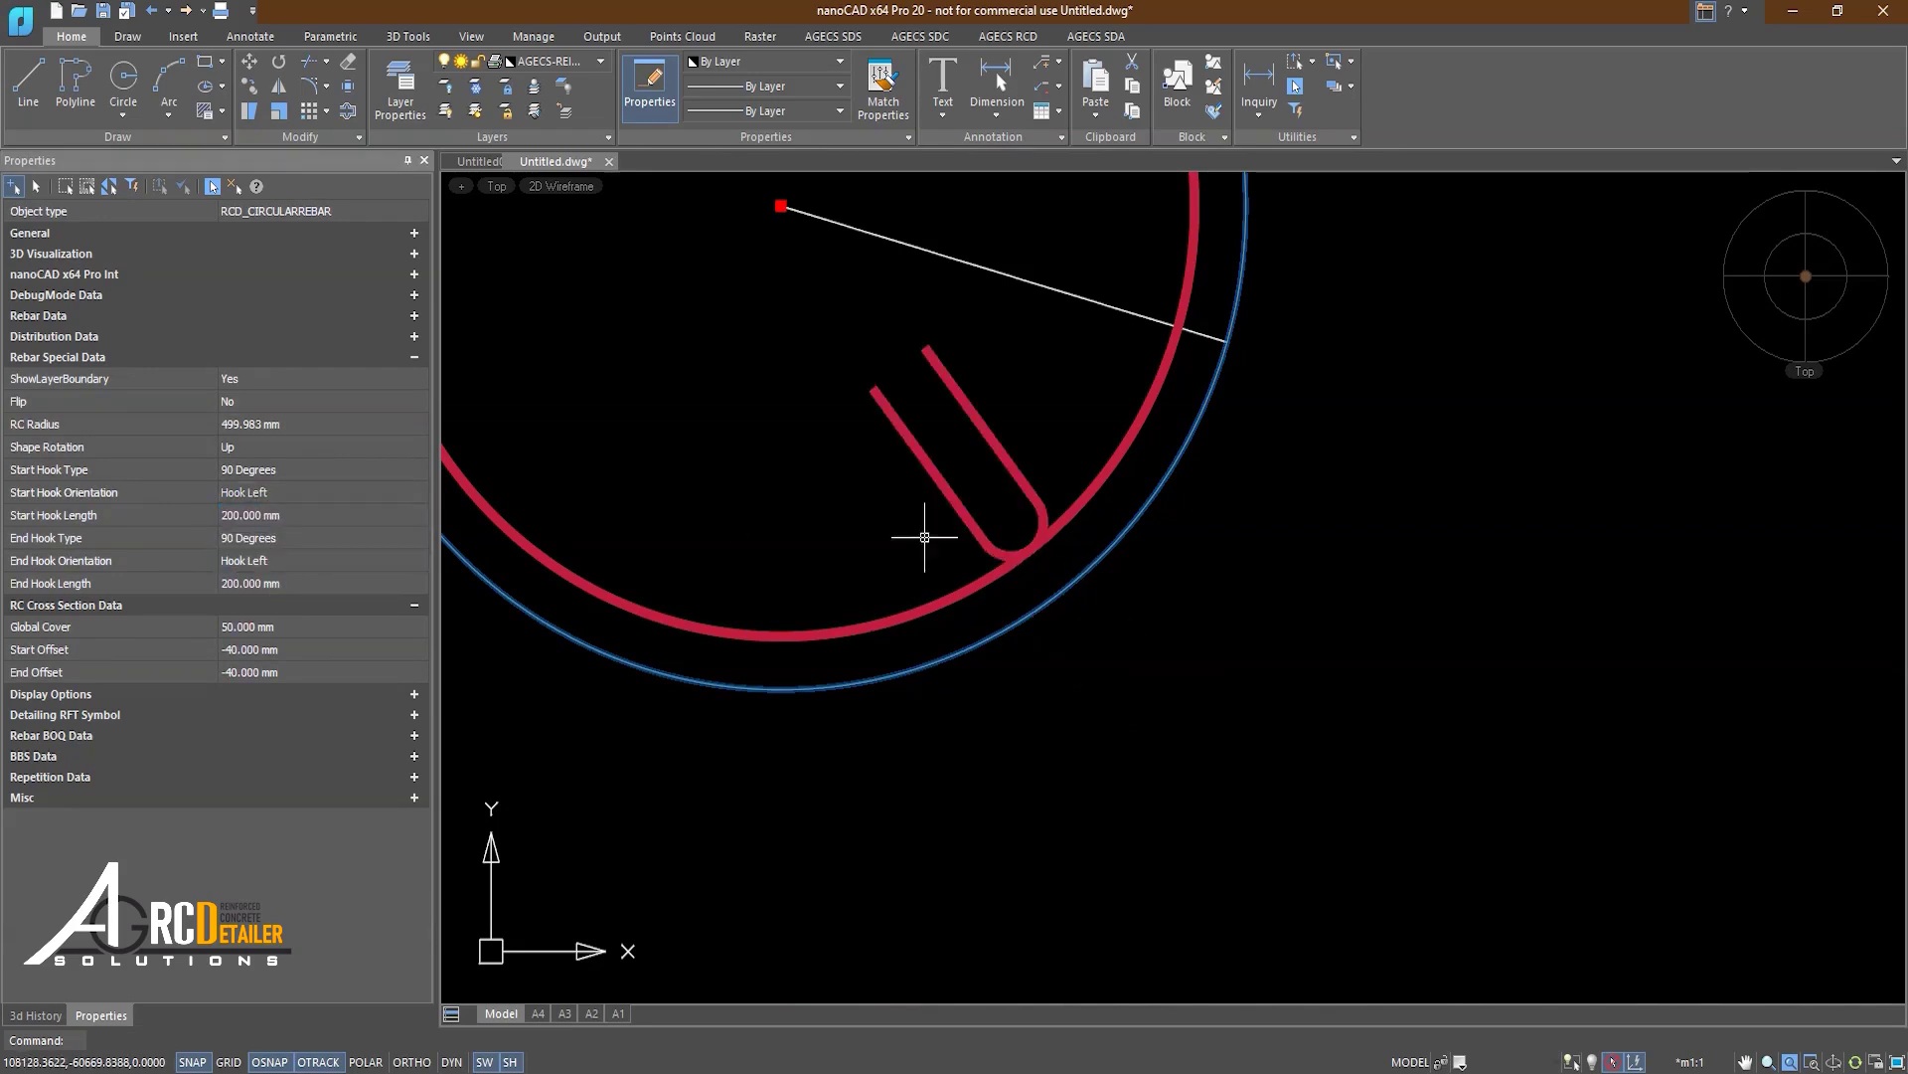
Step: Set the End Hook Length and the Start Hook Length to 100 mm
text(100)
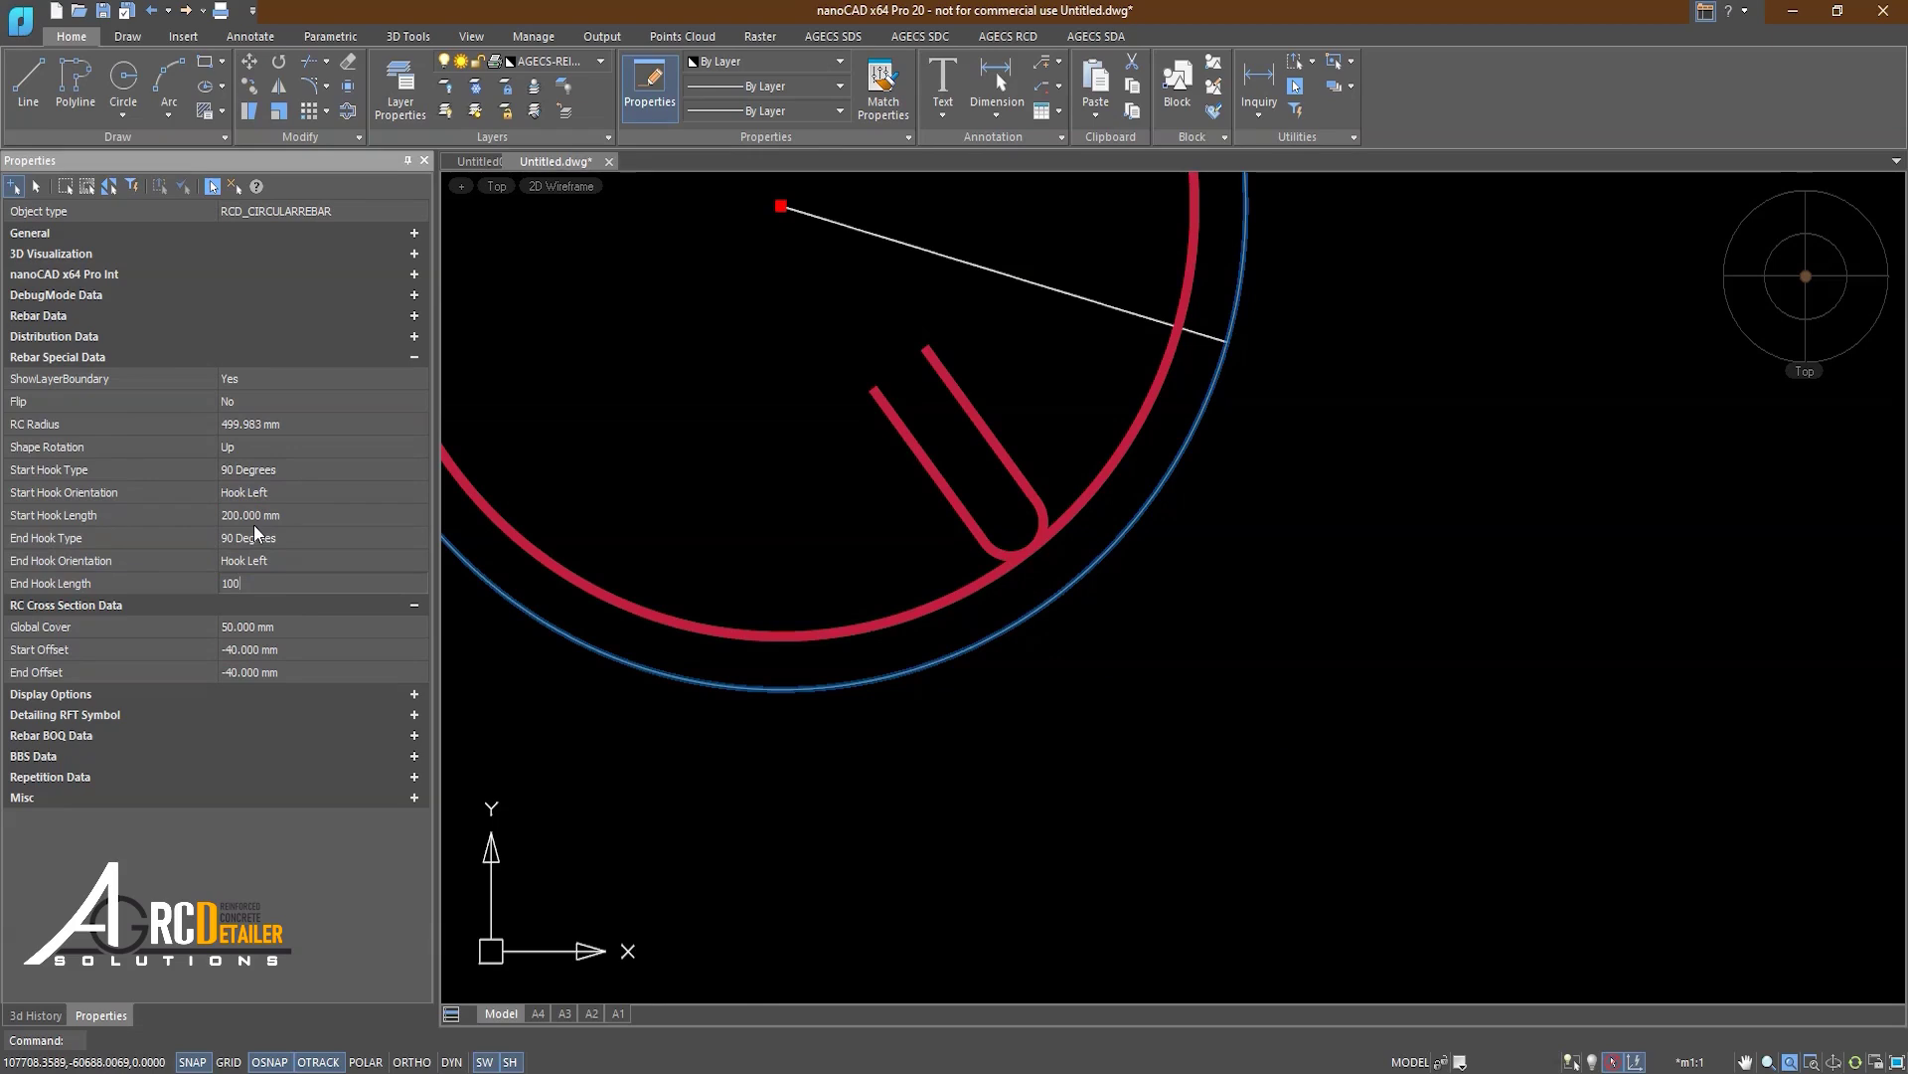
click(253, 515)
text(100)
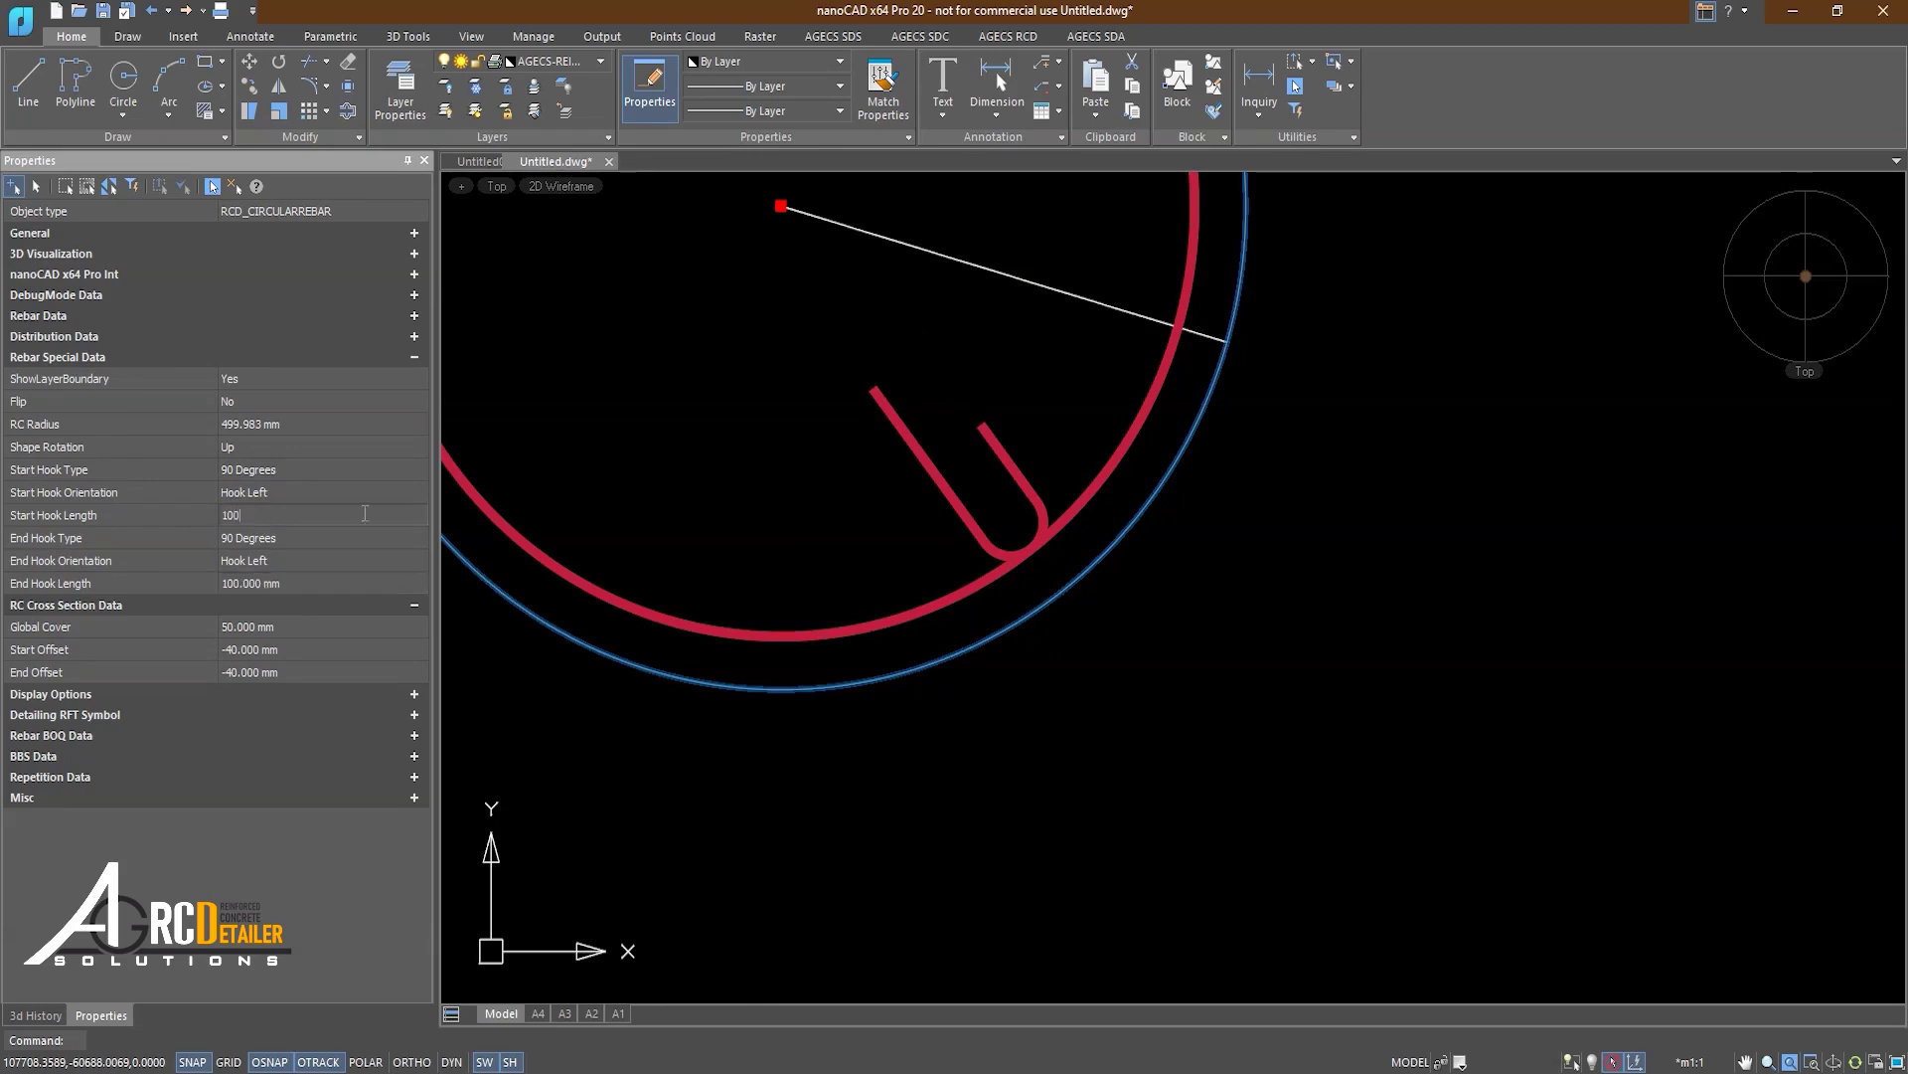
key(Return)
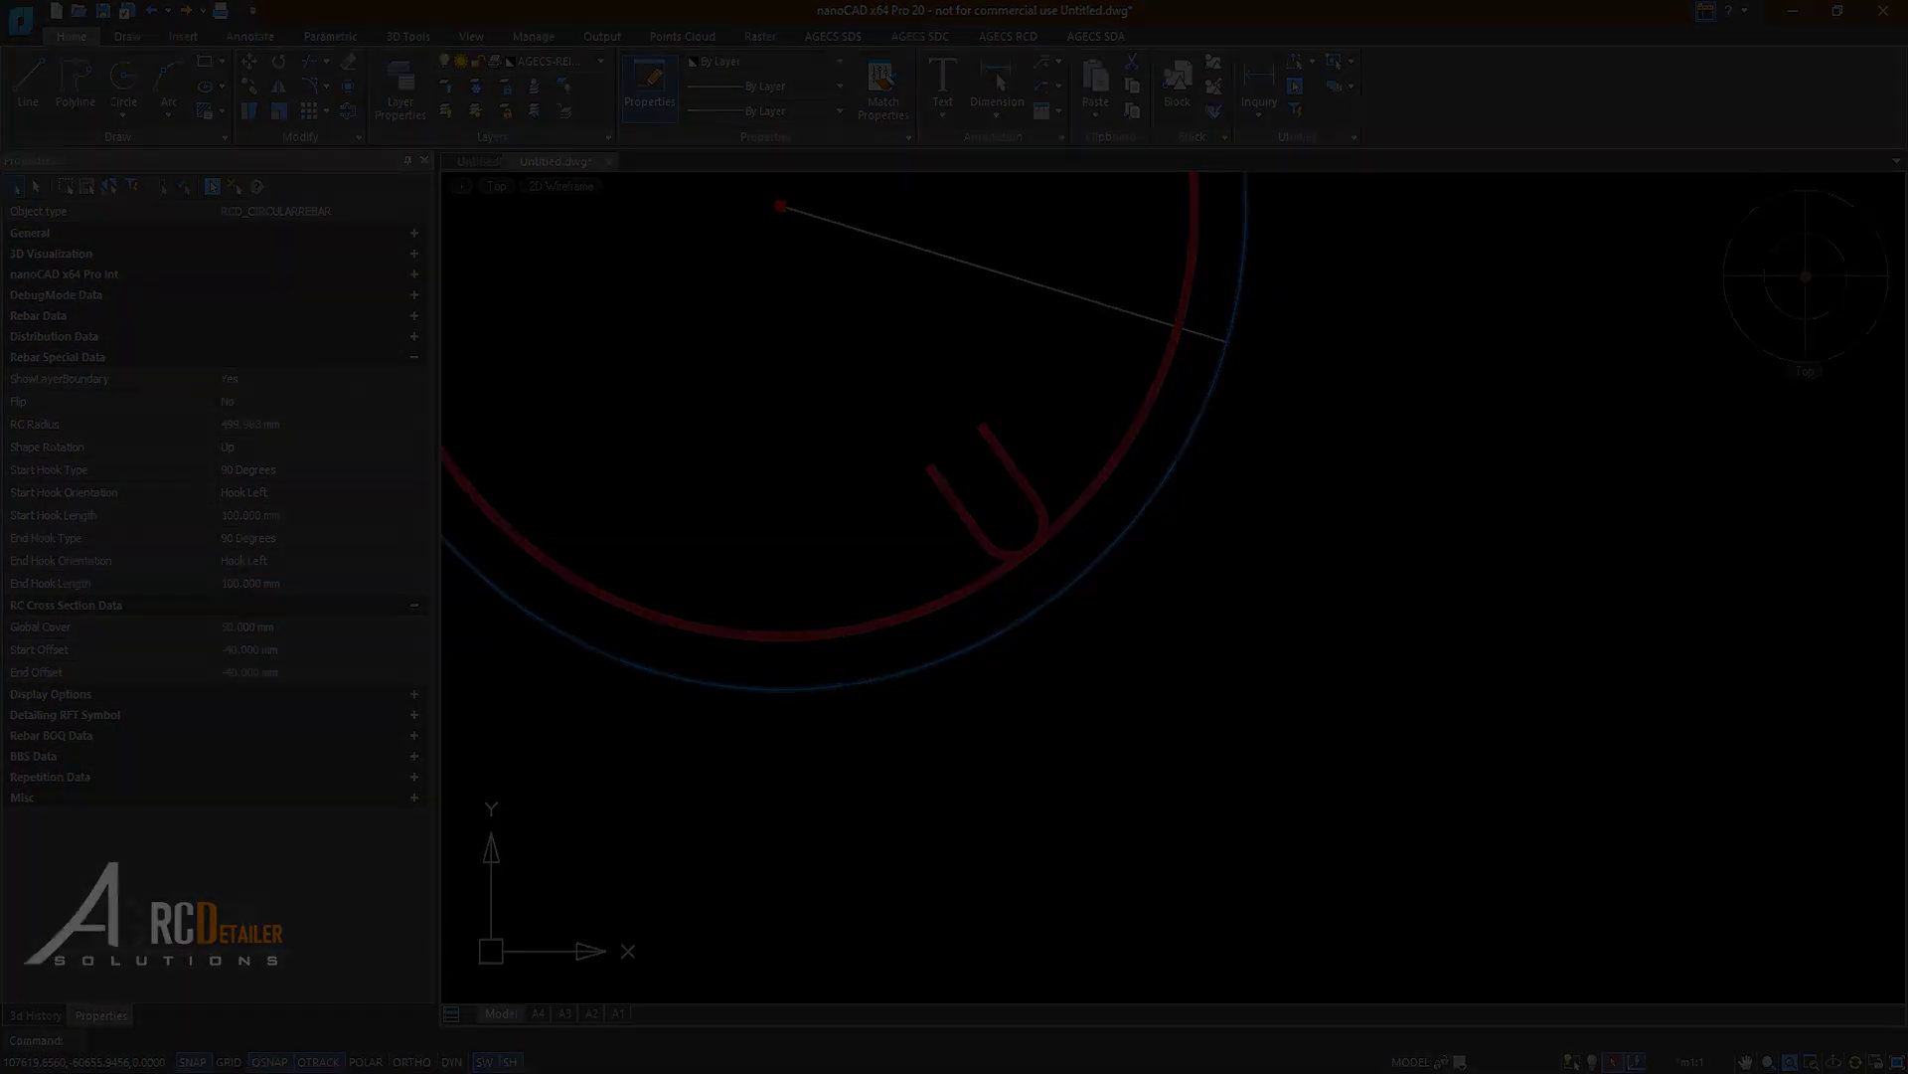